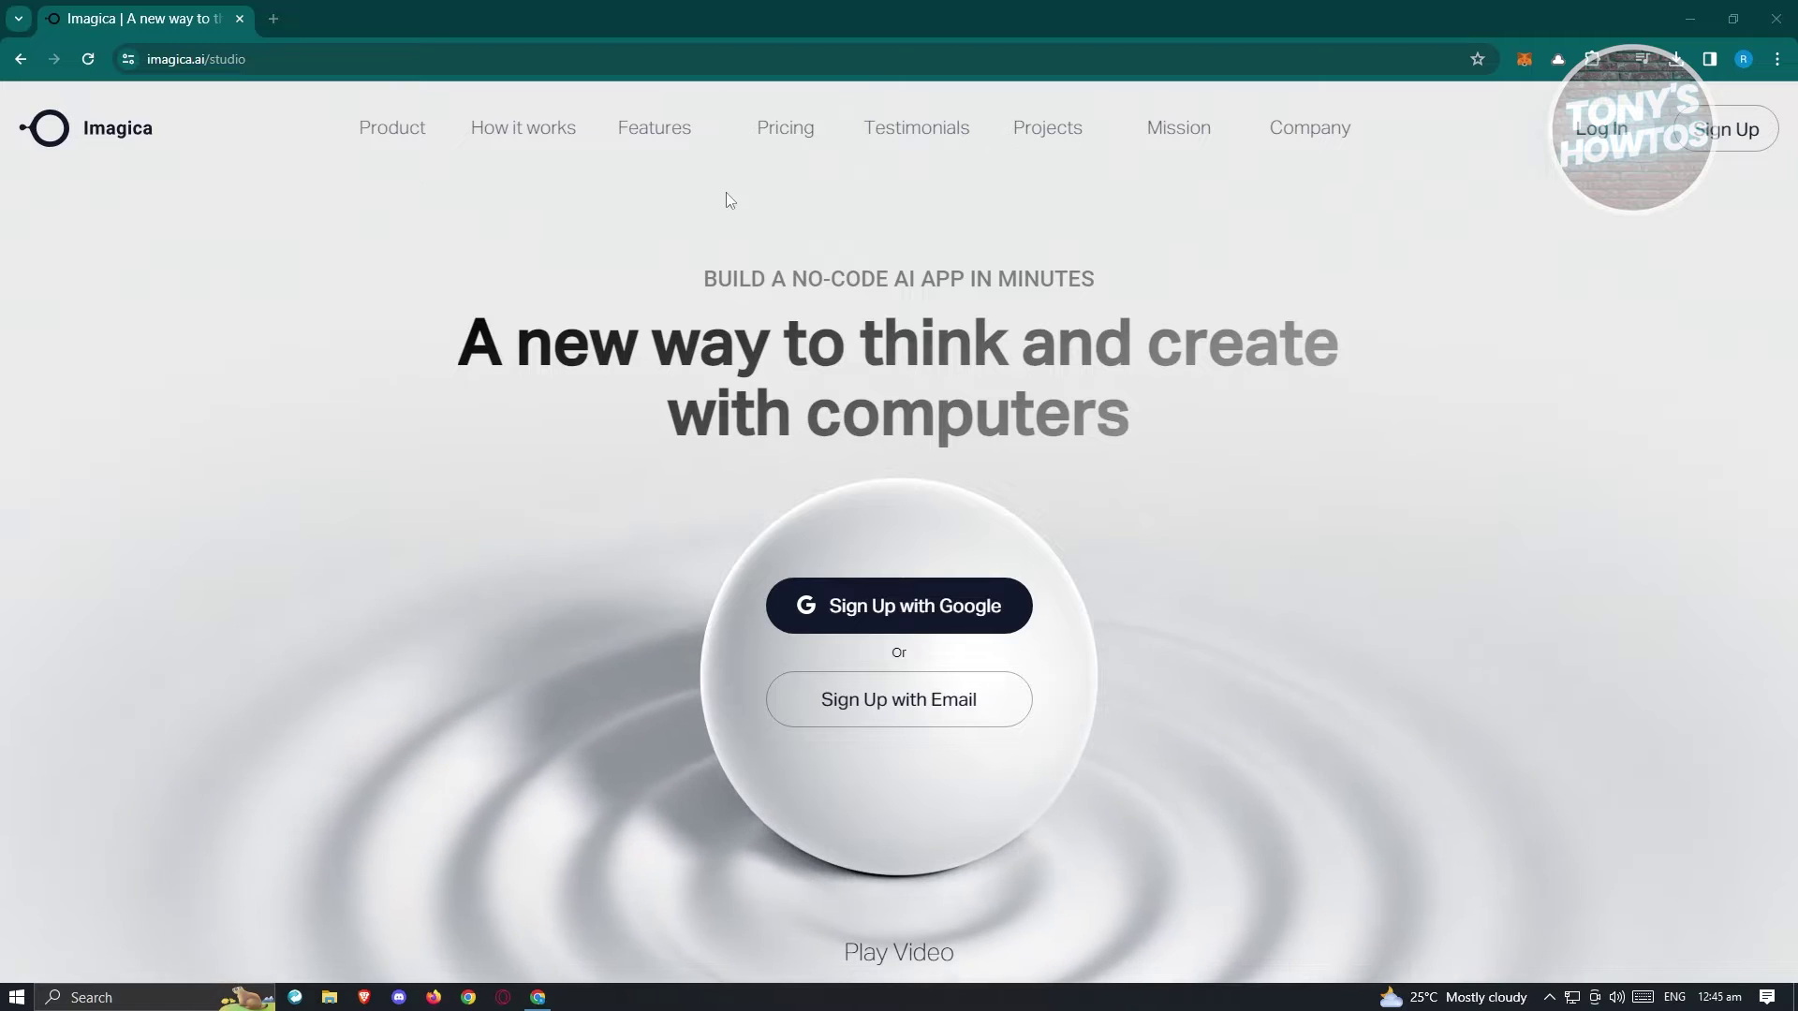
Open the pricing section and examine the Starter plan's price and included features.
{"action": "left_click", "coordinate": [784, 128]}
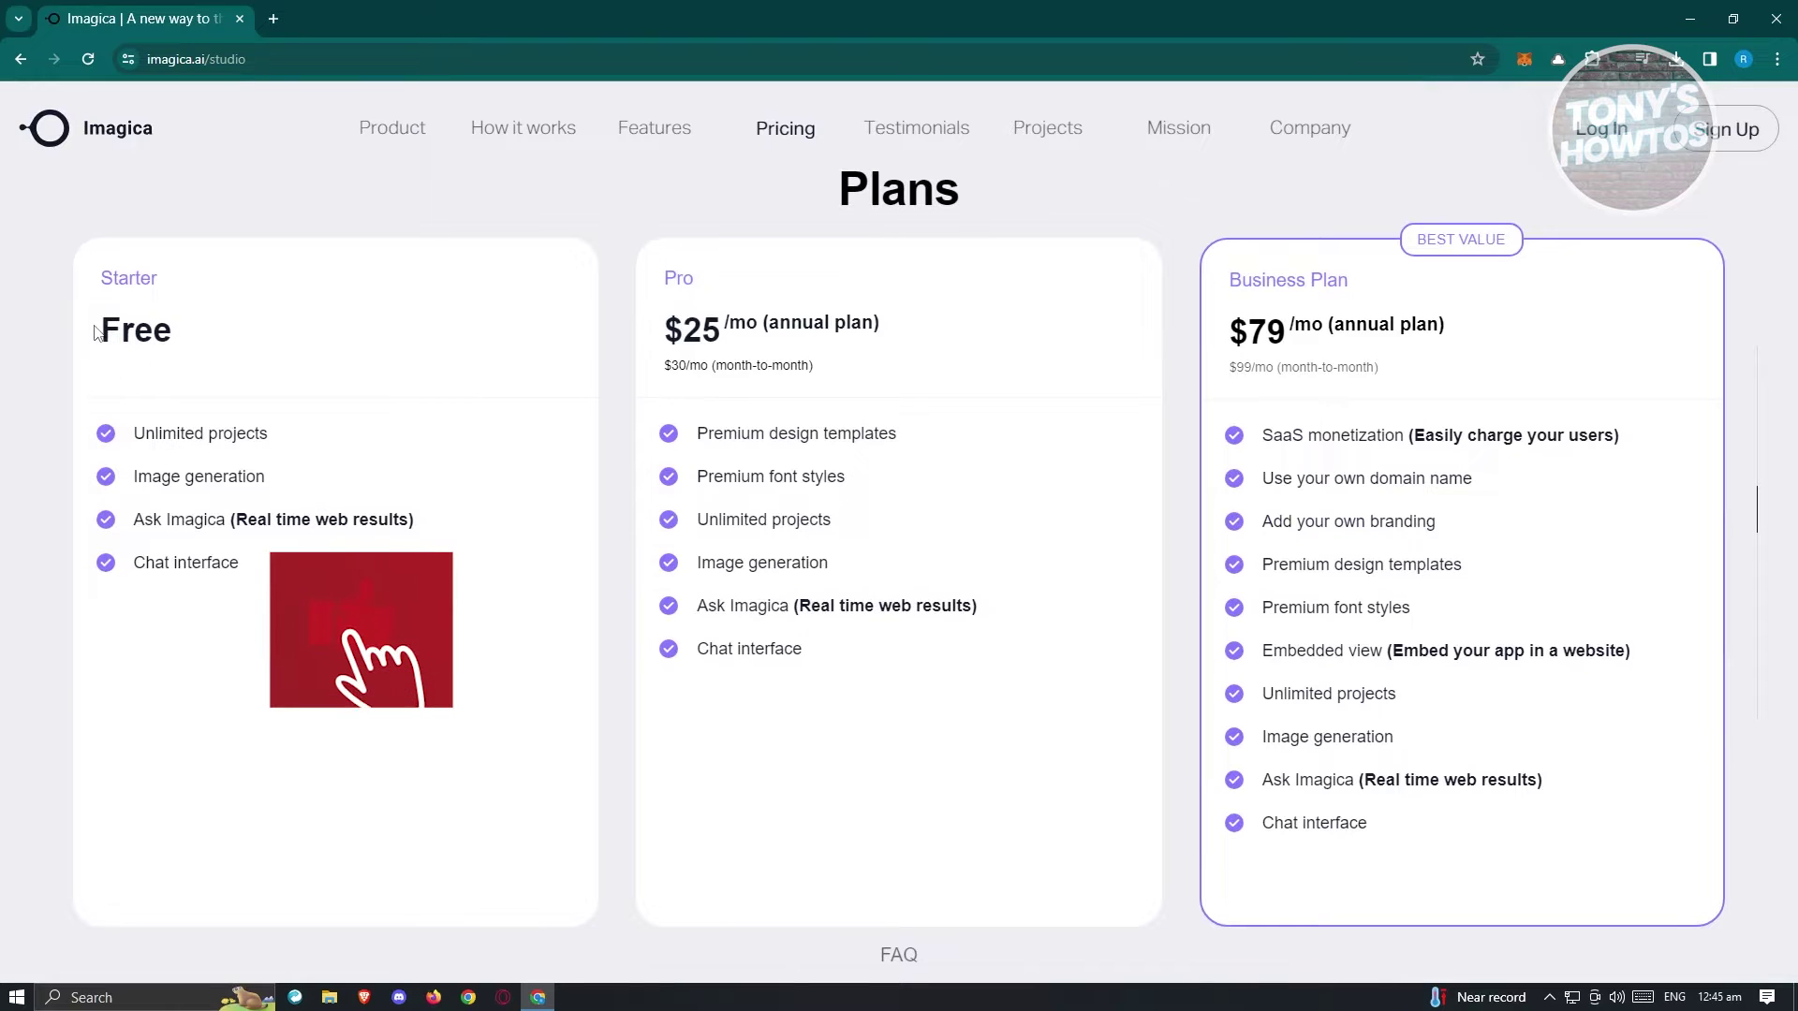
{"action": "left_click_drag", "start_coordinate": [96, 329], "coordinate": [172, 334]}
{"action": "left_click_drag", "start_coordinate": [277, 433], "coordinate": [120, 433]}
{"action": "left_click_drag", "start_coordinate": [298, 479], "coordinate": [113, 495]}
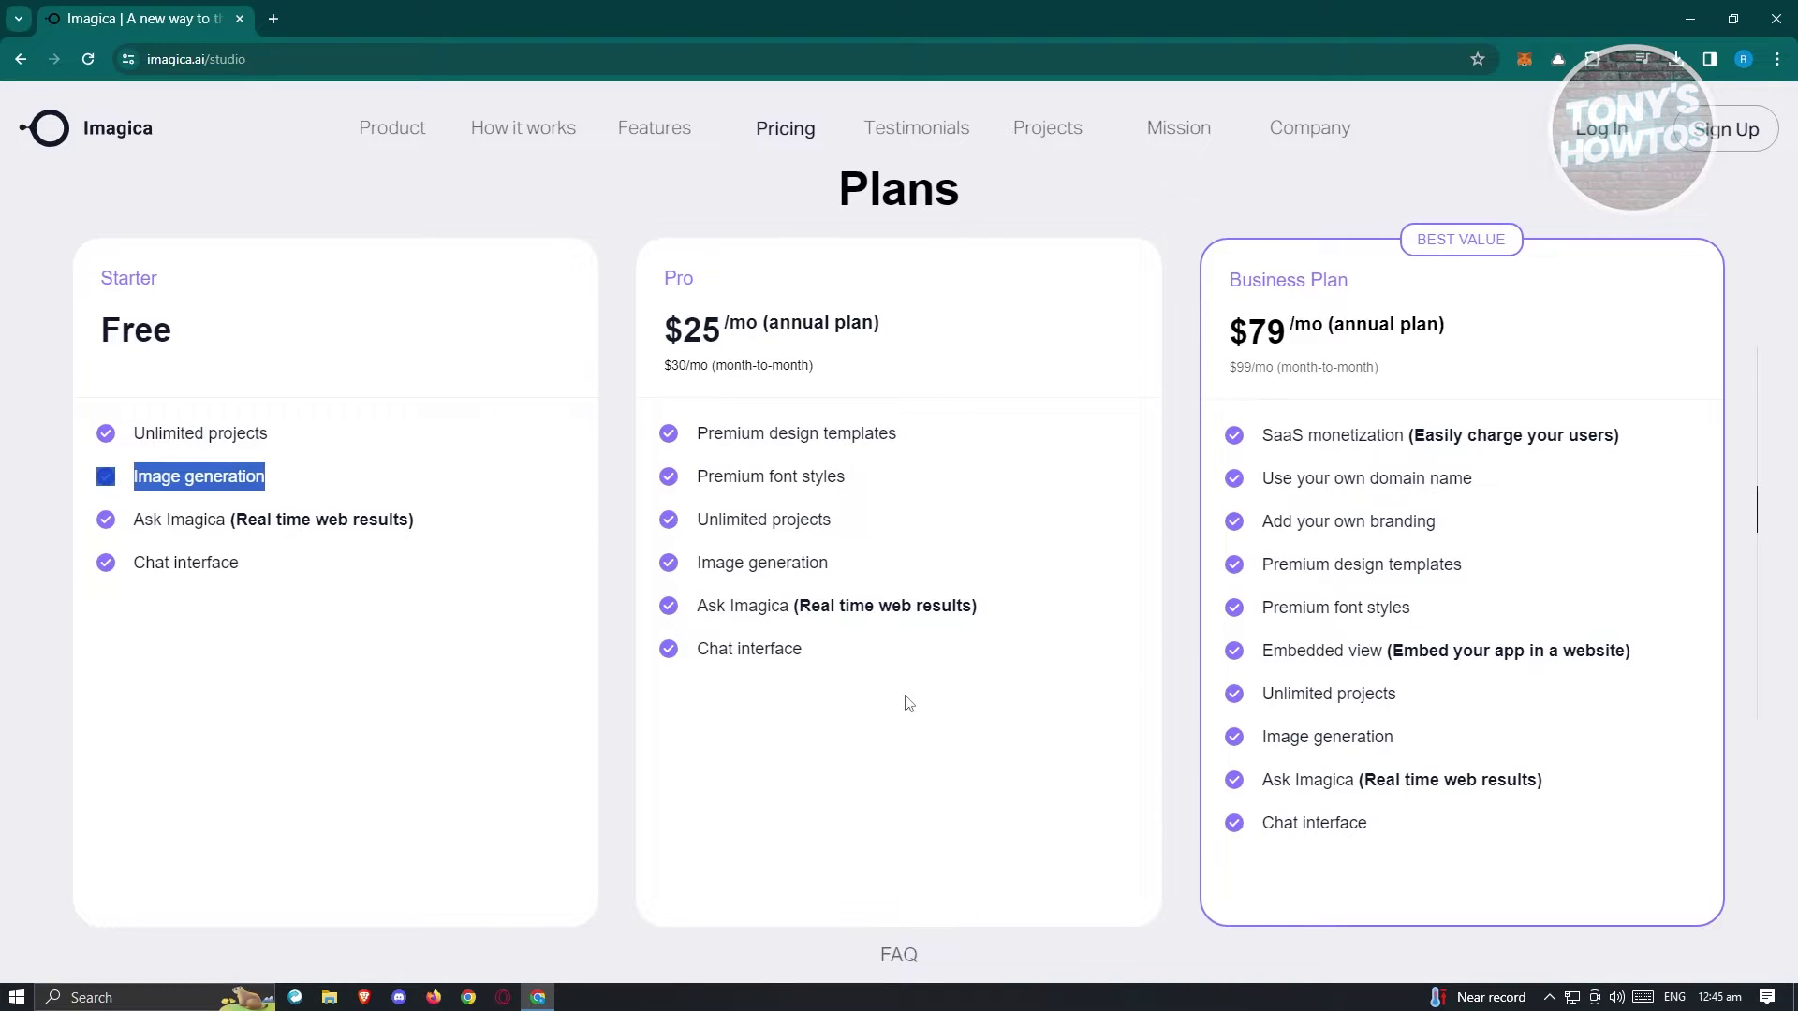
Sign up for Imagica with the Google account and agree to continue to the site.
{"action": "scroll", "coordinate": [1610, 634], "scroll_direction": "up", "scroll_amount": 10}
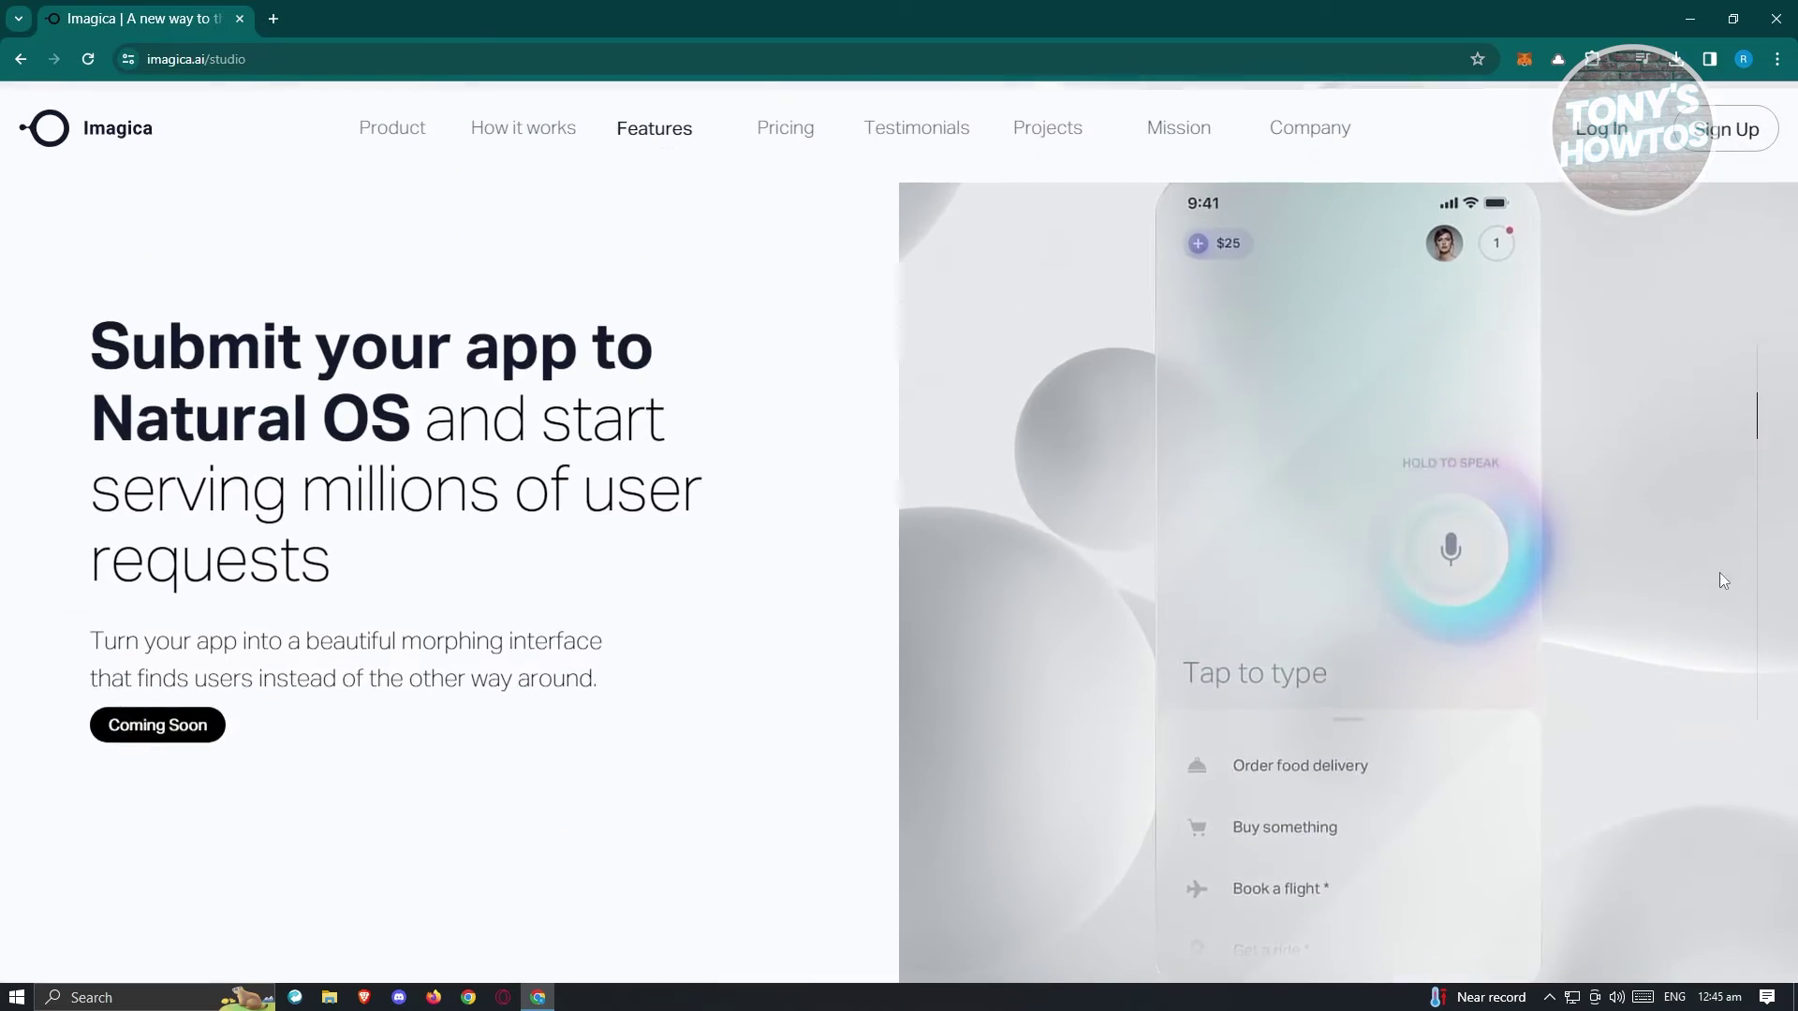
{"action": "scroll", "coordinate": [1630, 794], "scroll_direction": "up", "scroll_amount": 10}
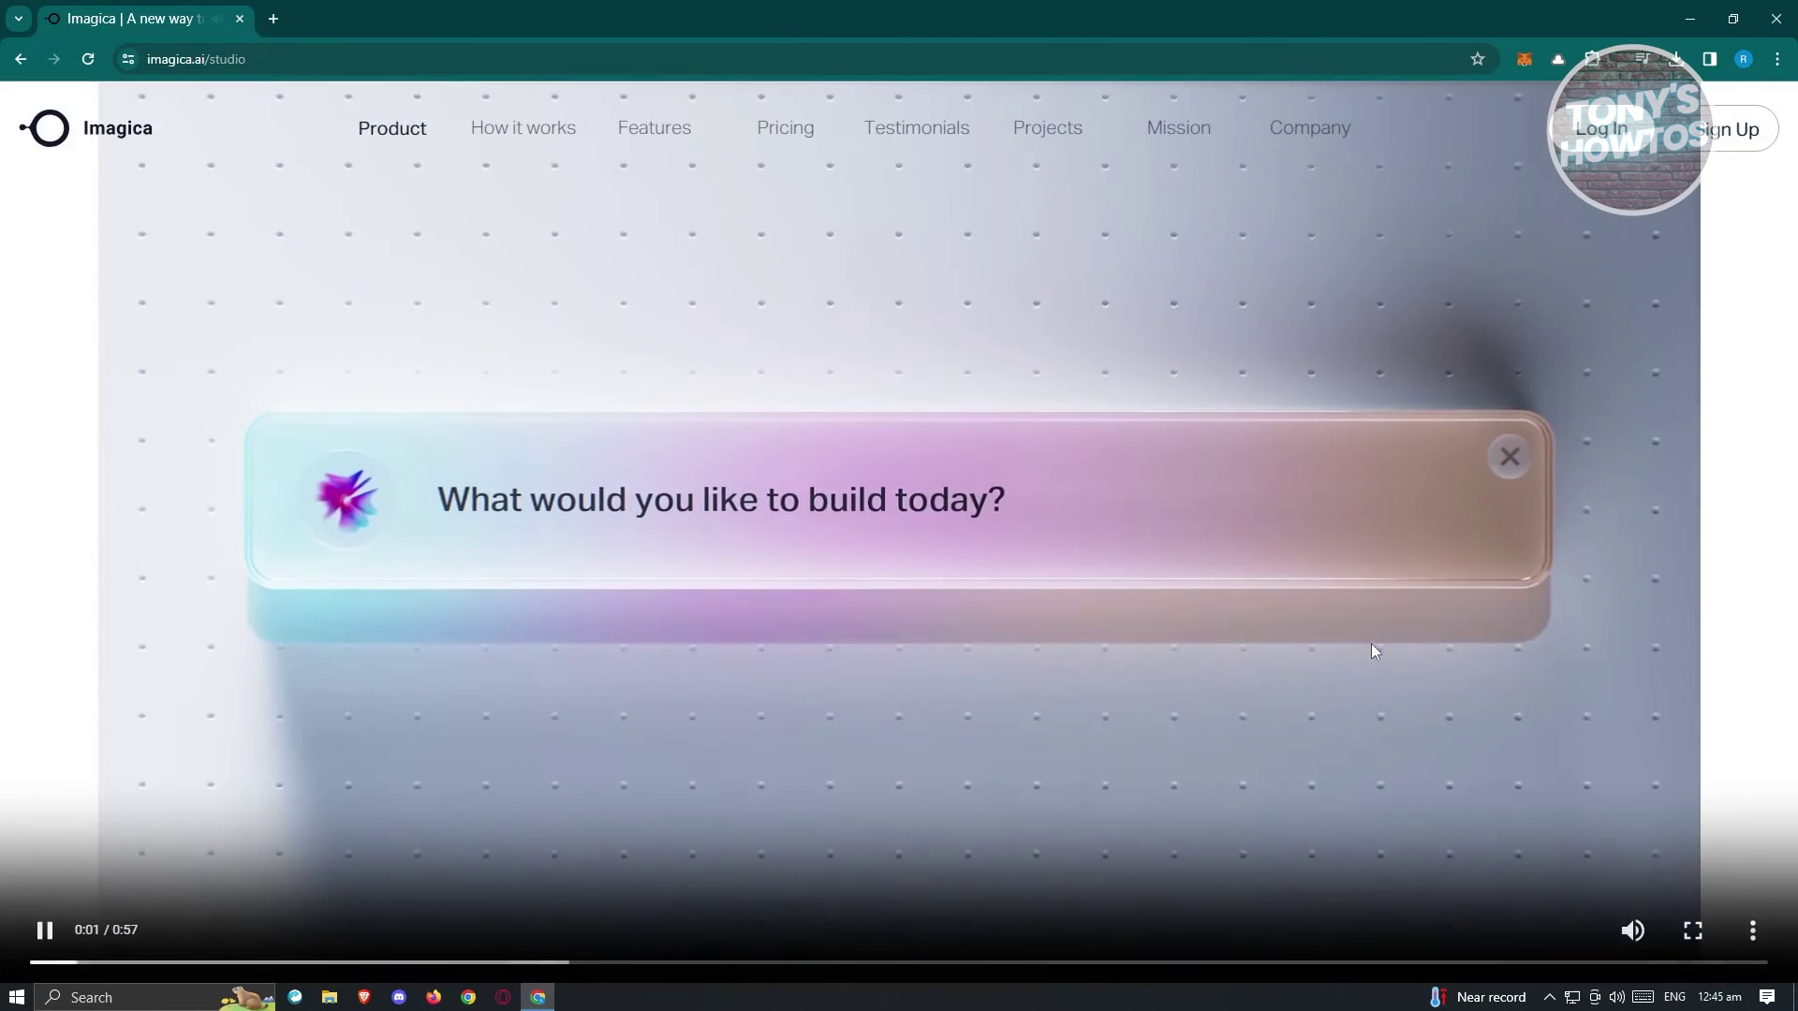
{"action": "scroll", "coordinate": [990, 535], "scroll_direction": "up", "scroll_amount": 5}
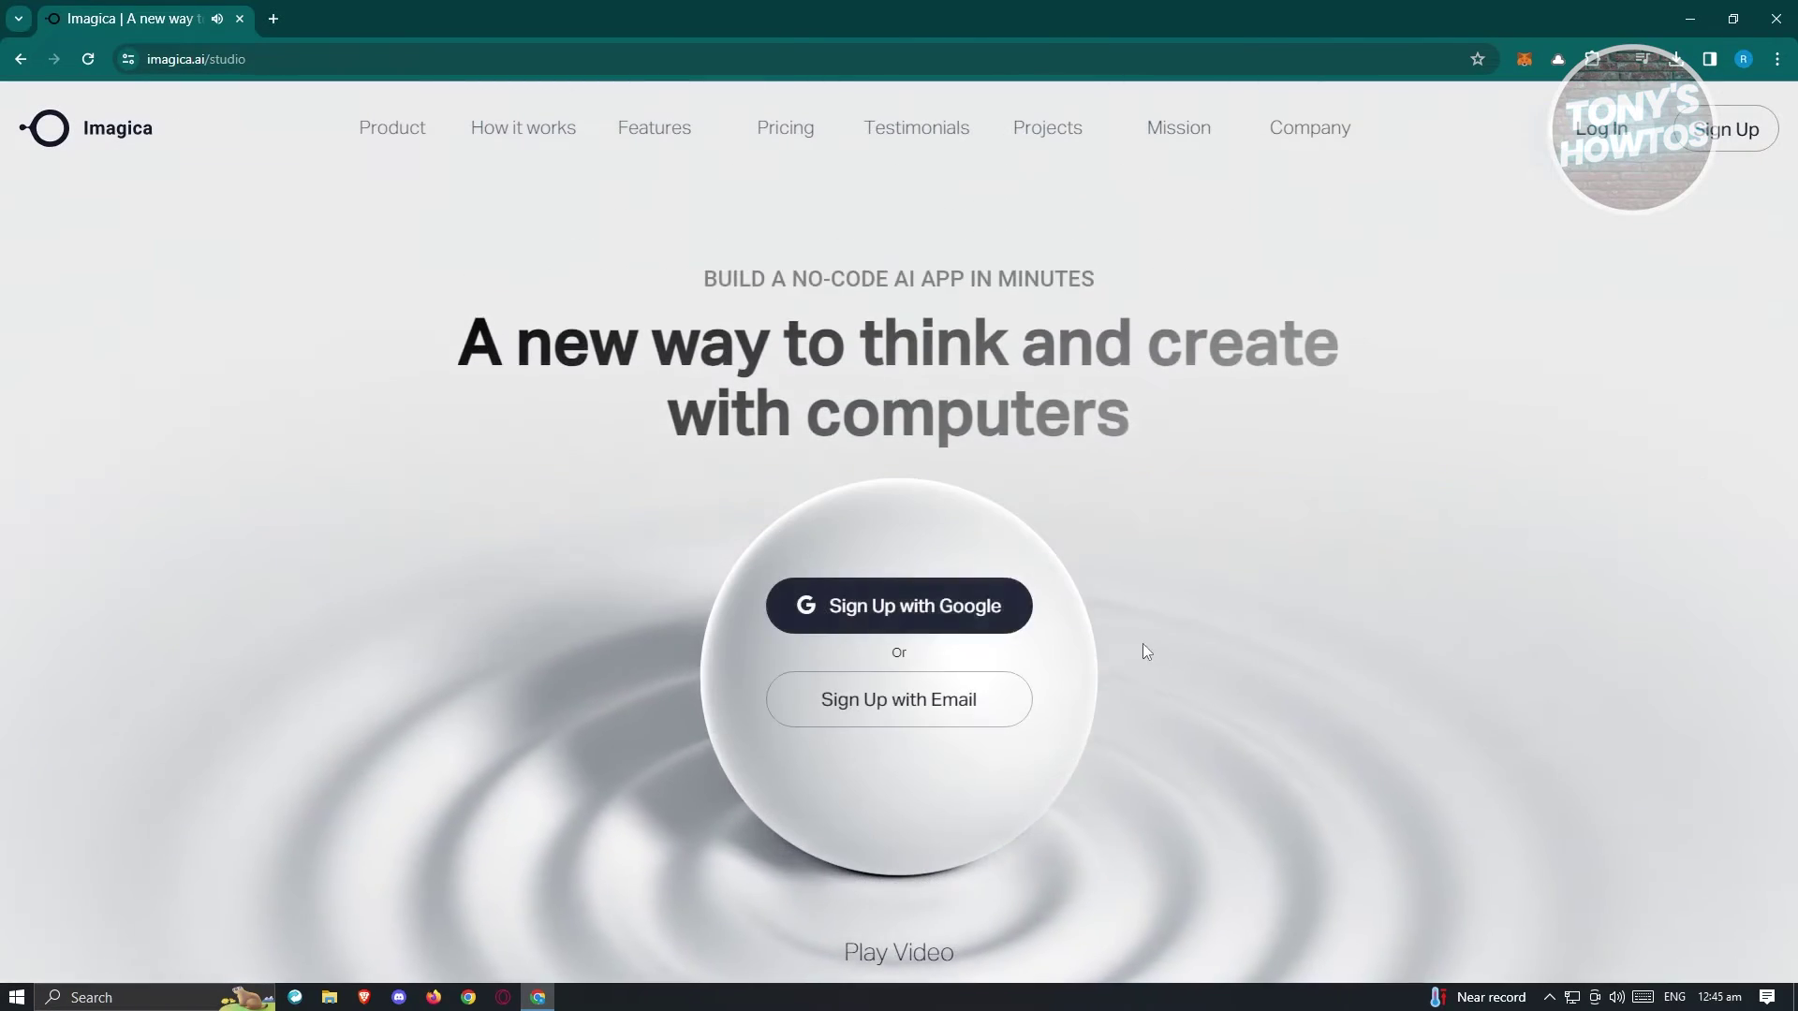
{"action": "left_click", "coordinate": [882, 611]}
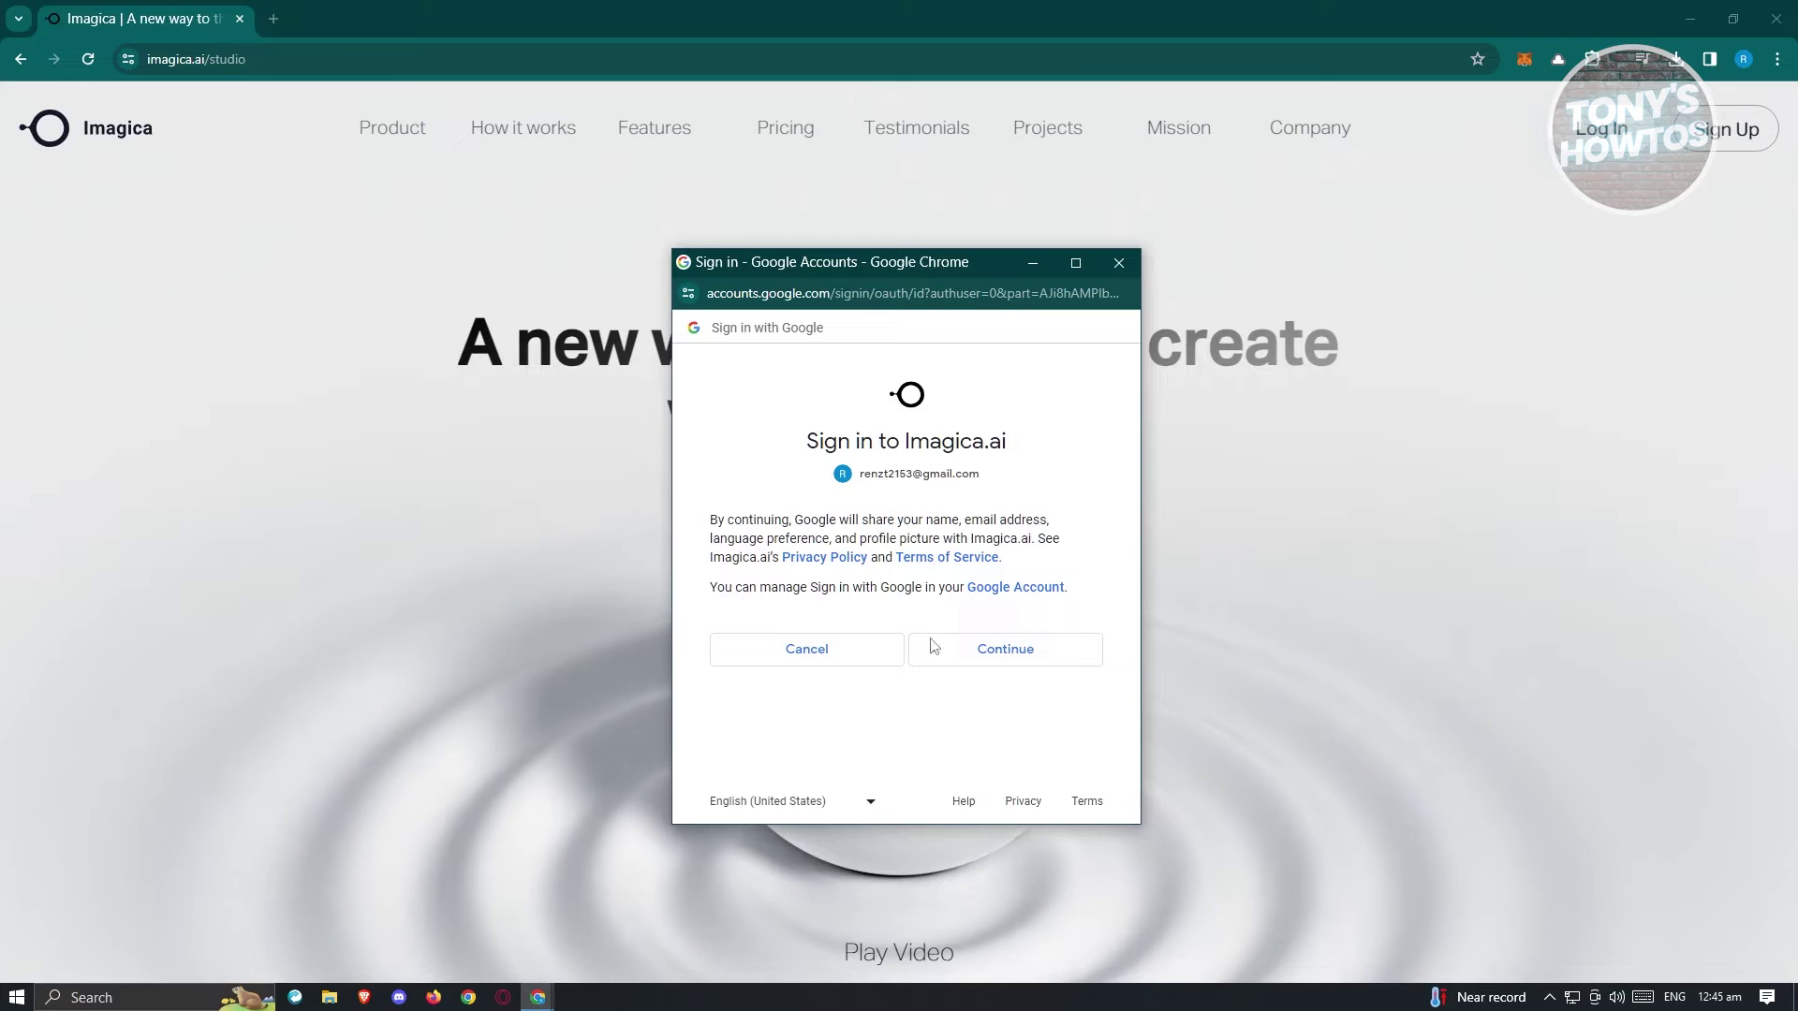
{"action": "left_click", "coordinate": [994, 665]}
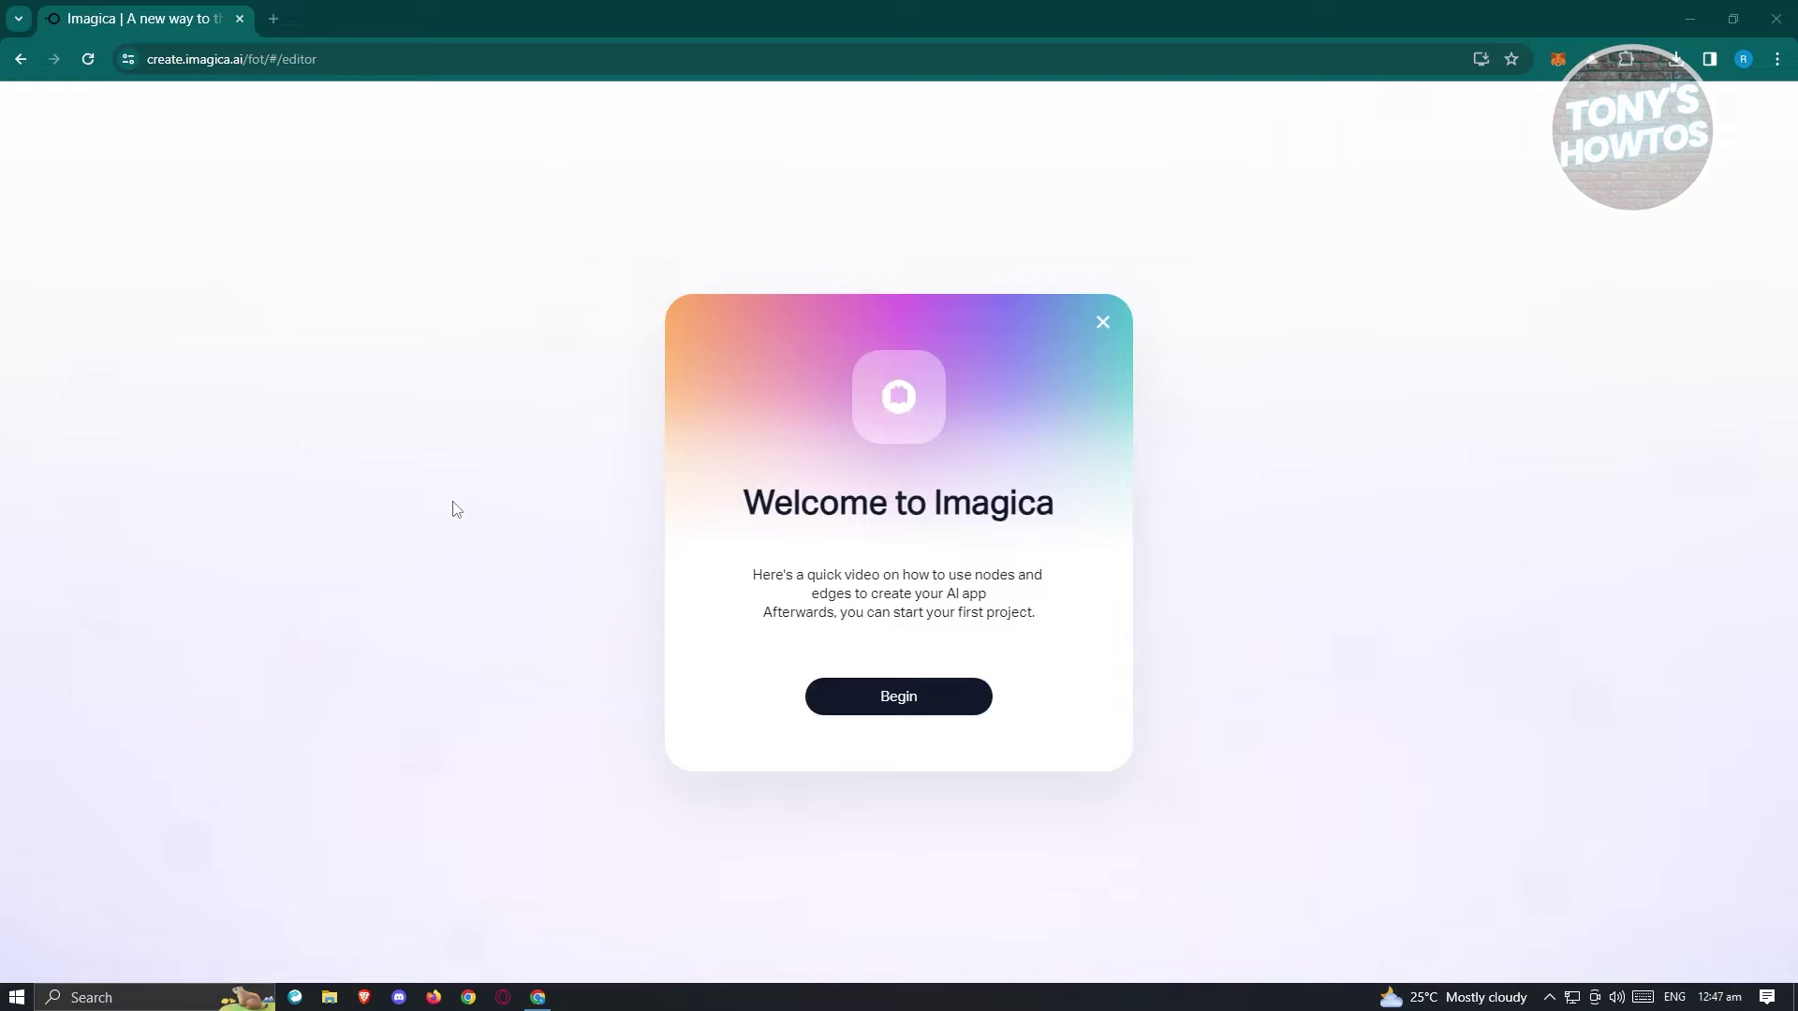
Begin the welcome introduction, skip its quick video and finish the onboarding.
{"action": "left_click", "coordinate": [911, 711]}
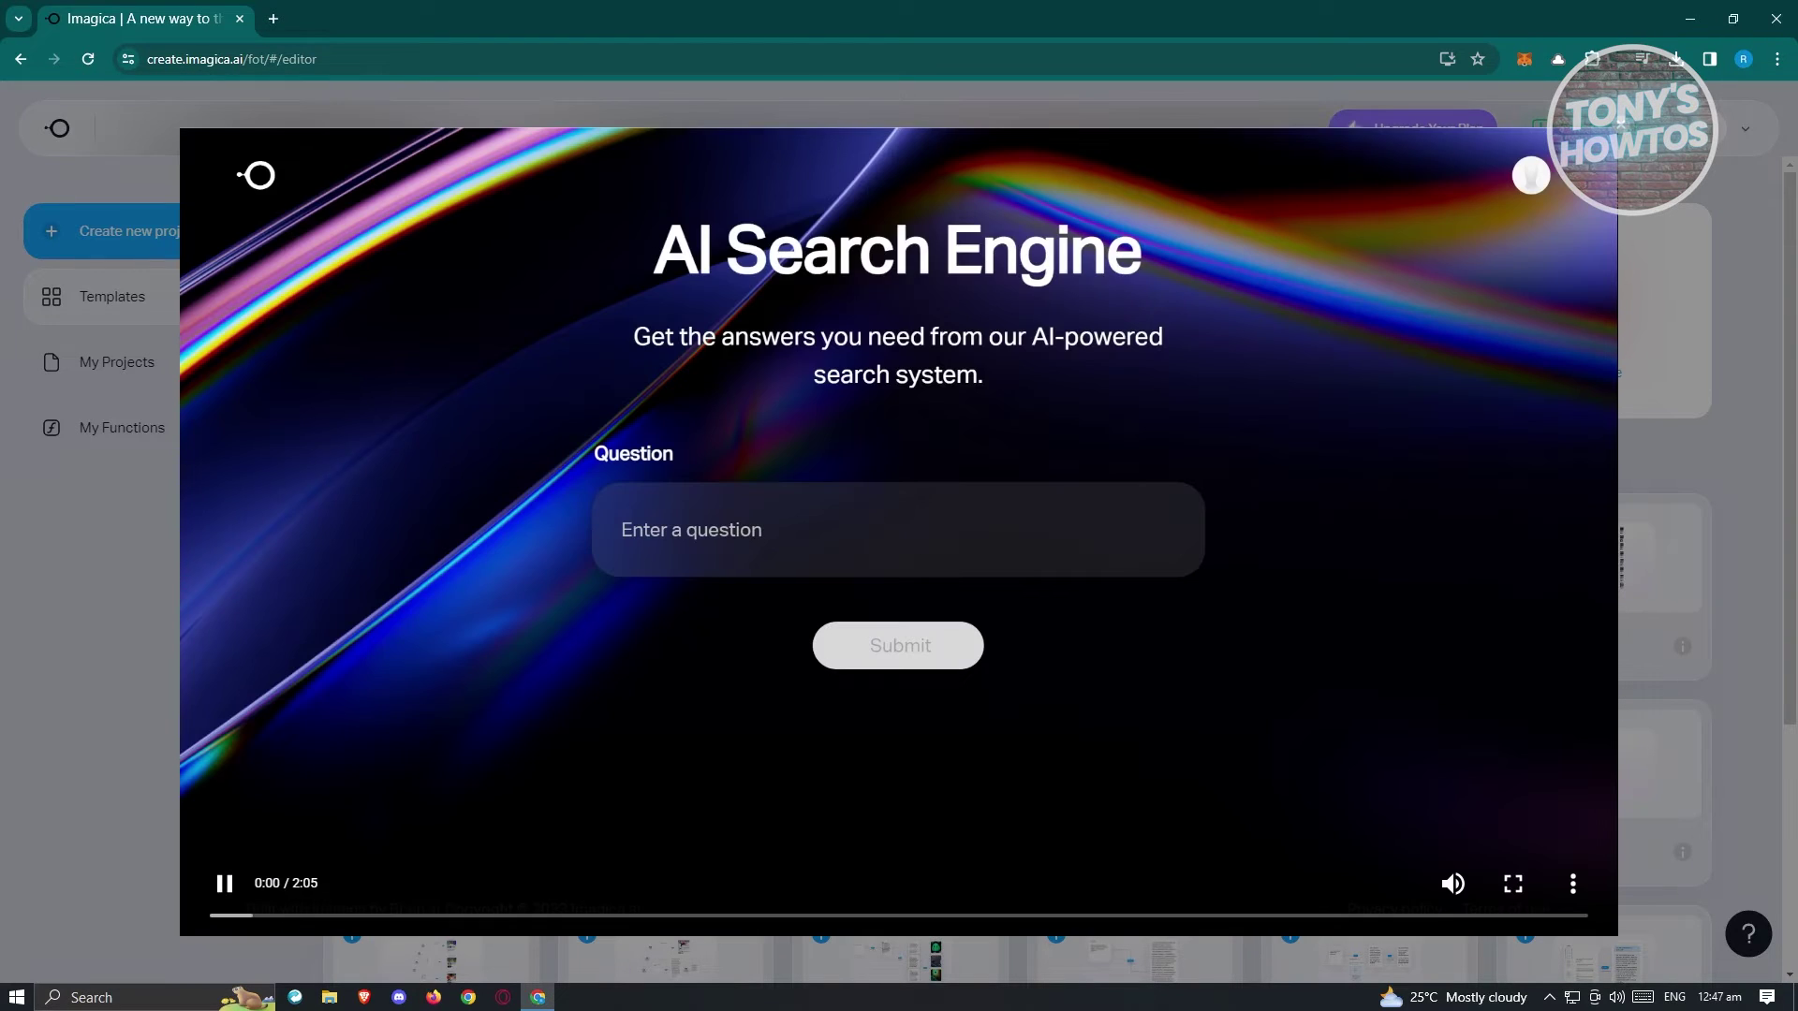
{"action": "left_click", "coordinate": [224, 883]}
{"action": "key", "text": "Escape"}
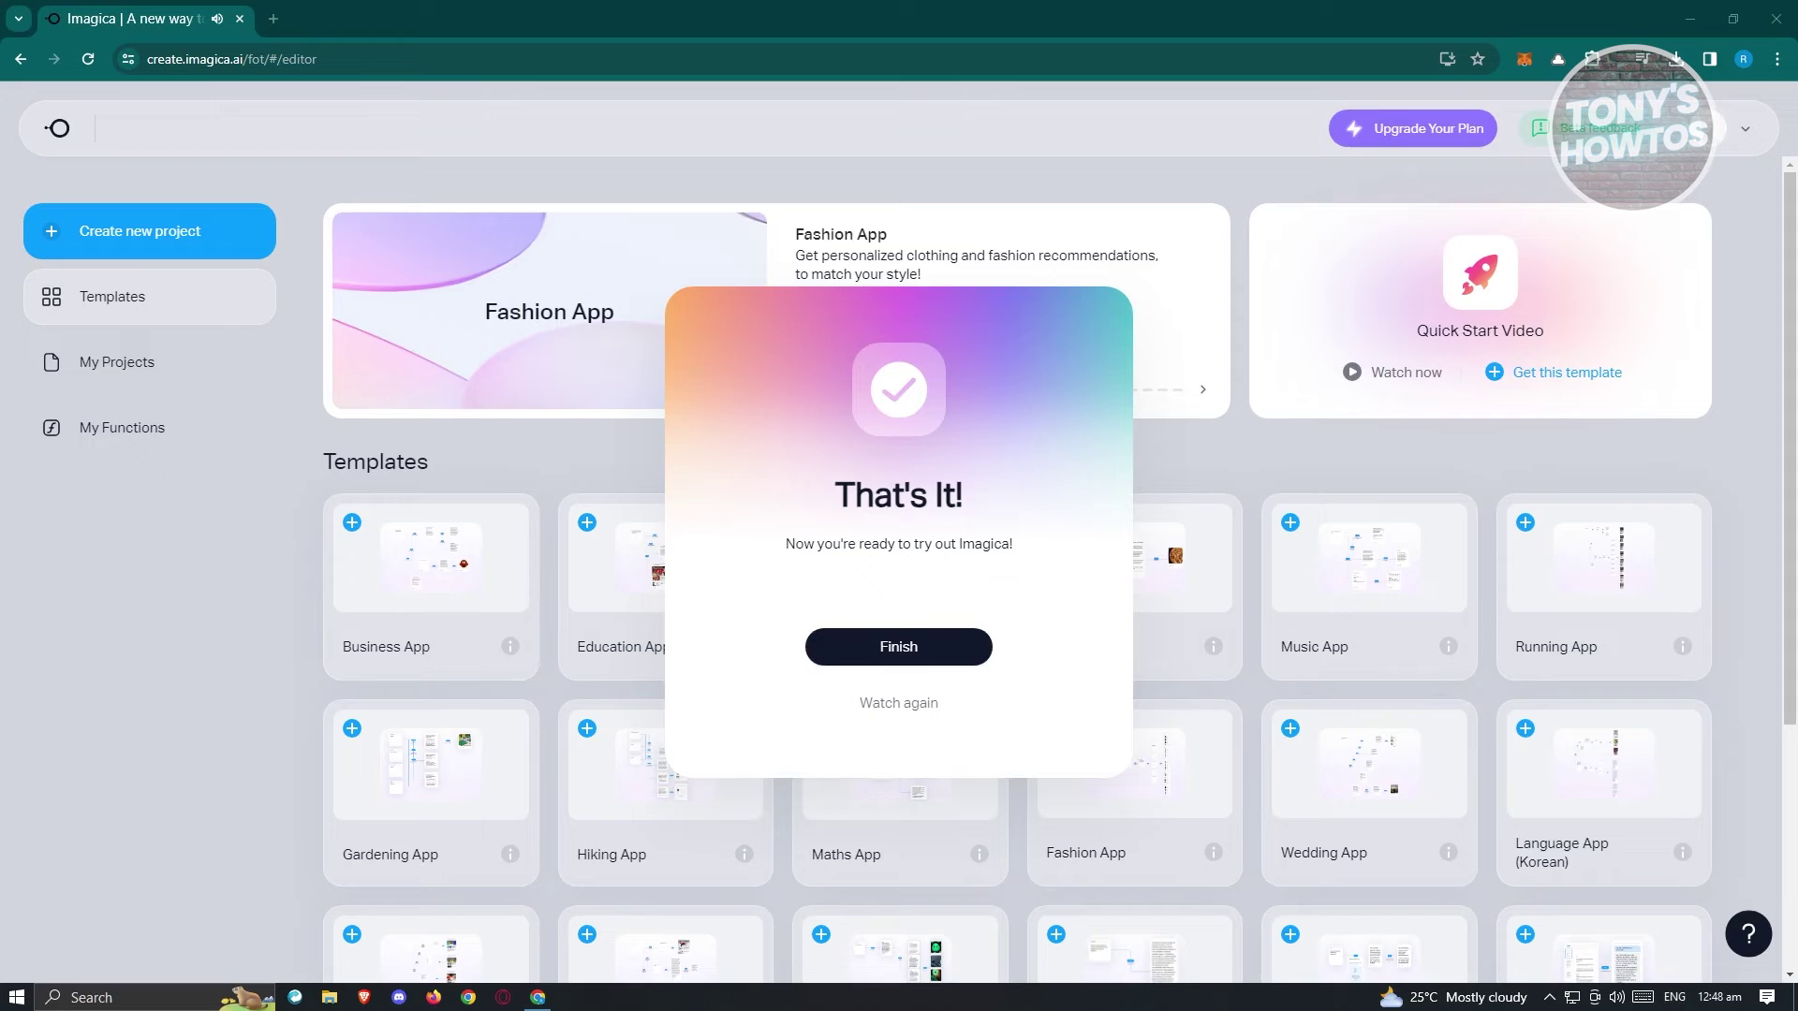
{"action": "left_click", "coordinate": [932, 654]}
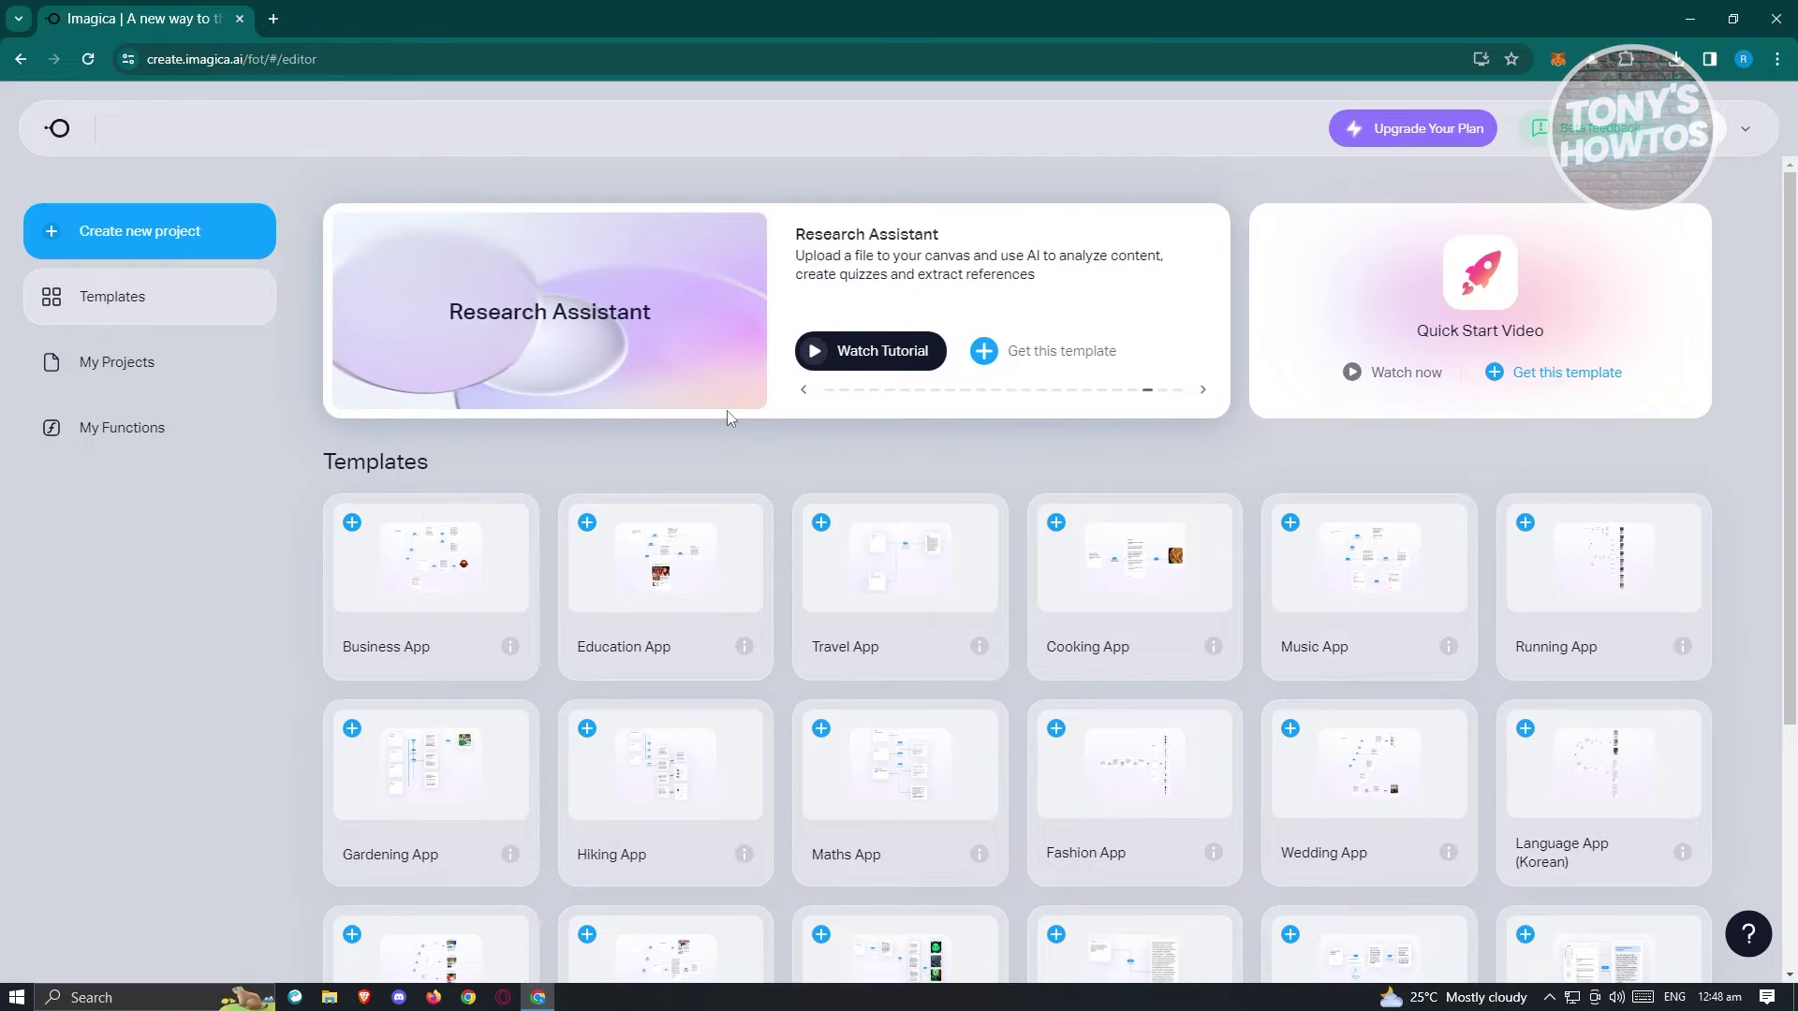
Look through the saved projects, the saved functions and the full list of app templates.
{"action": "left_click", "coordinate": [145, 369]}
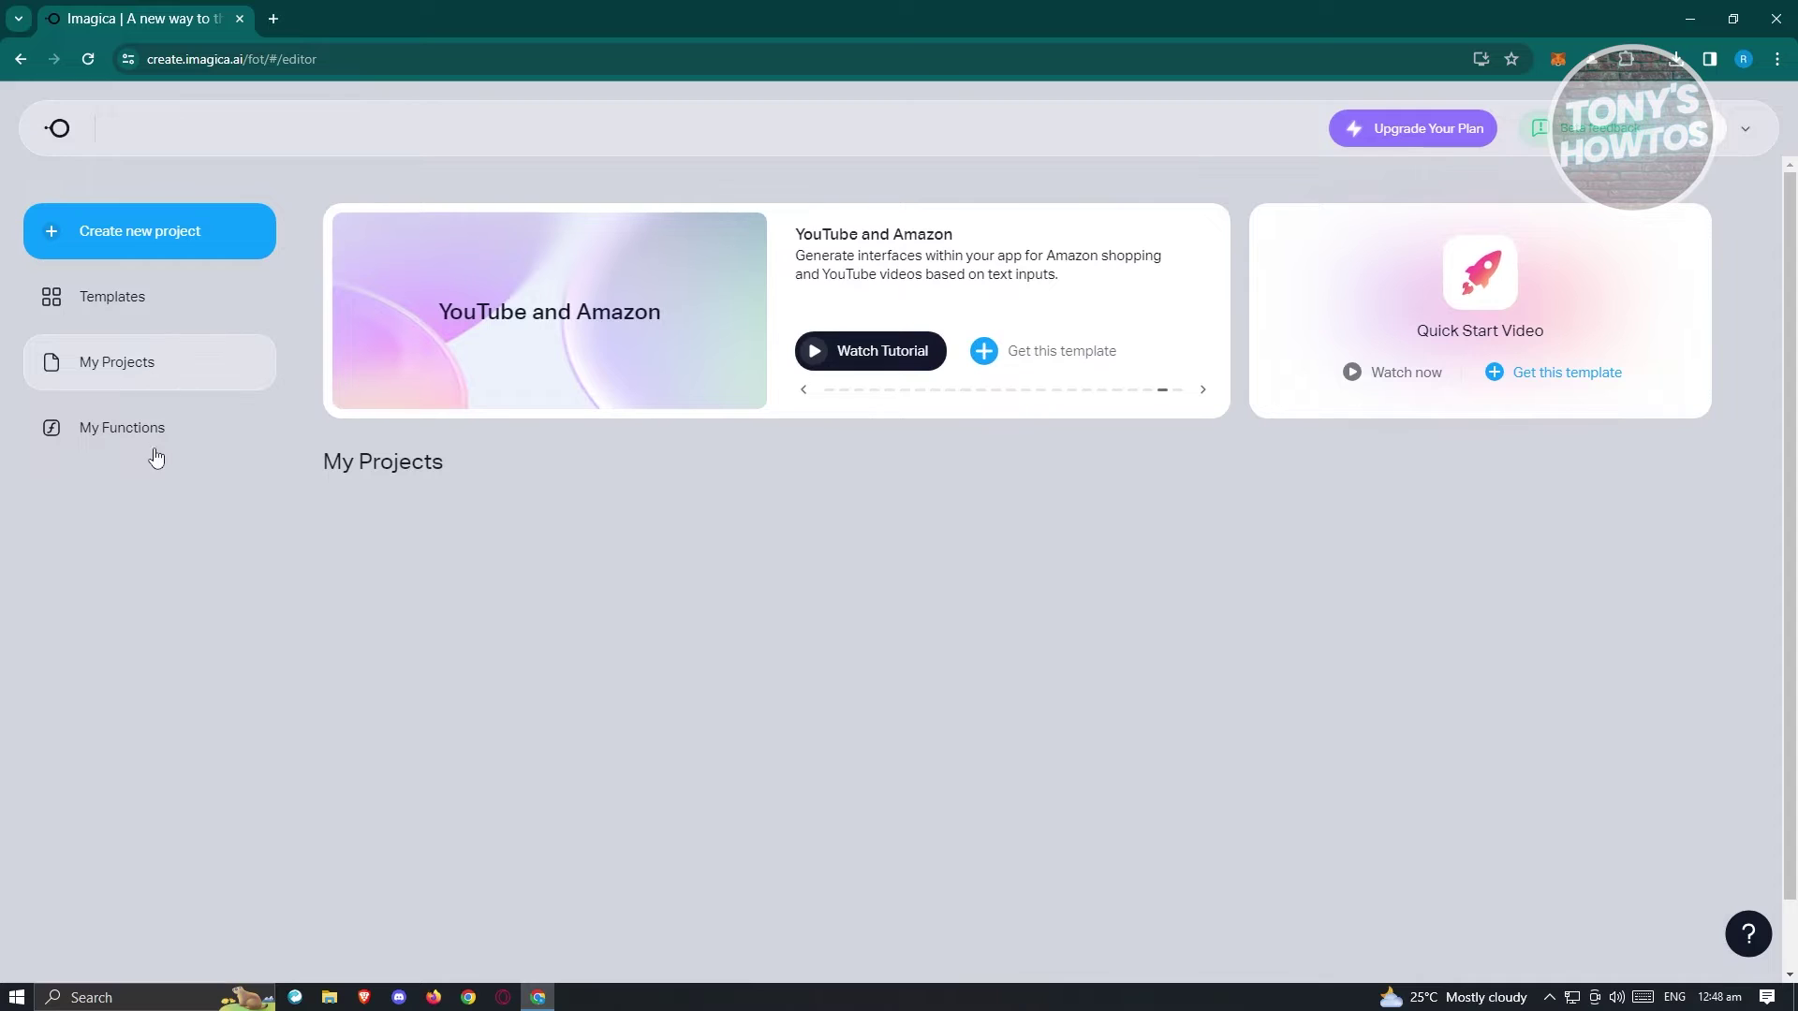
{"action": "left_click", "coordinate": [166, 418]}
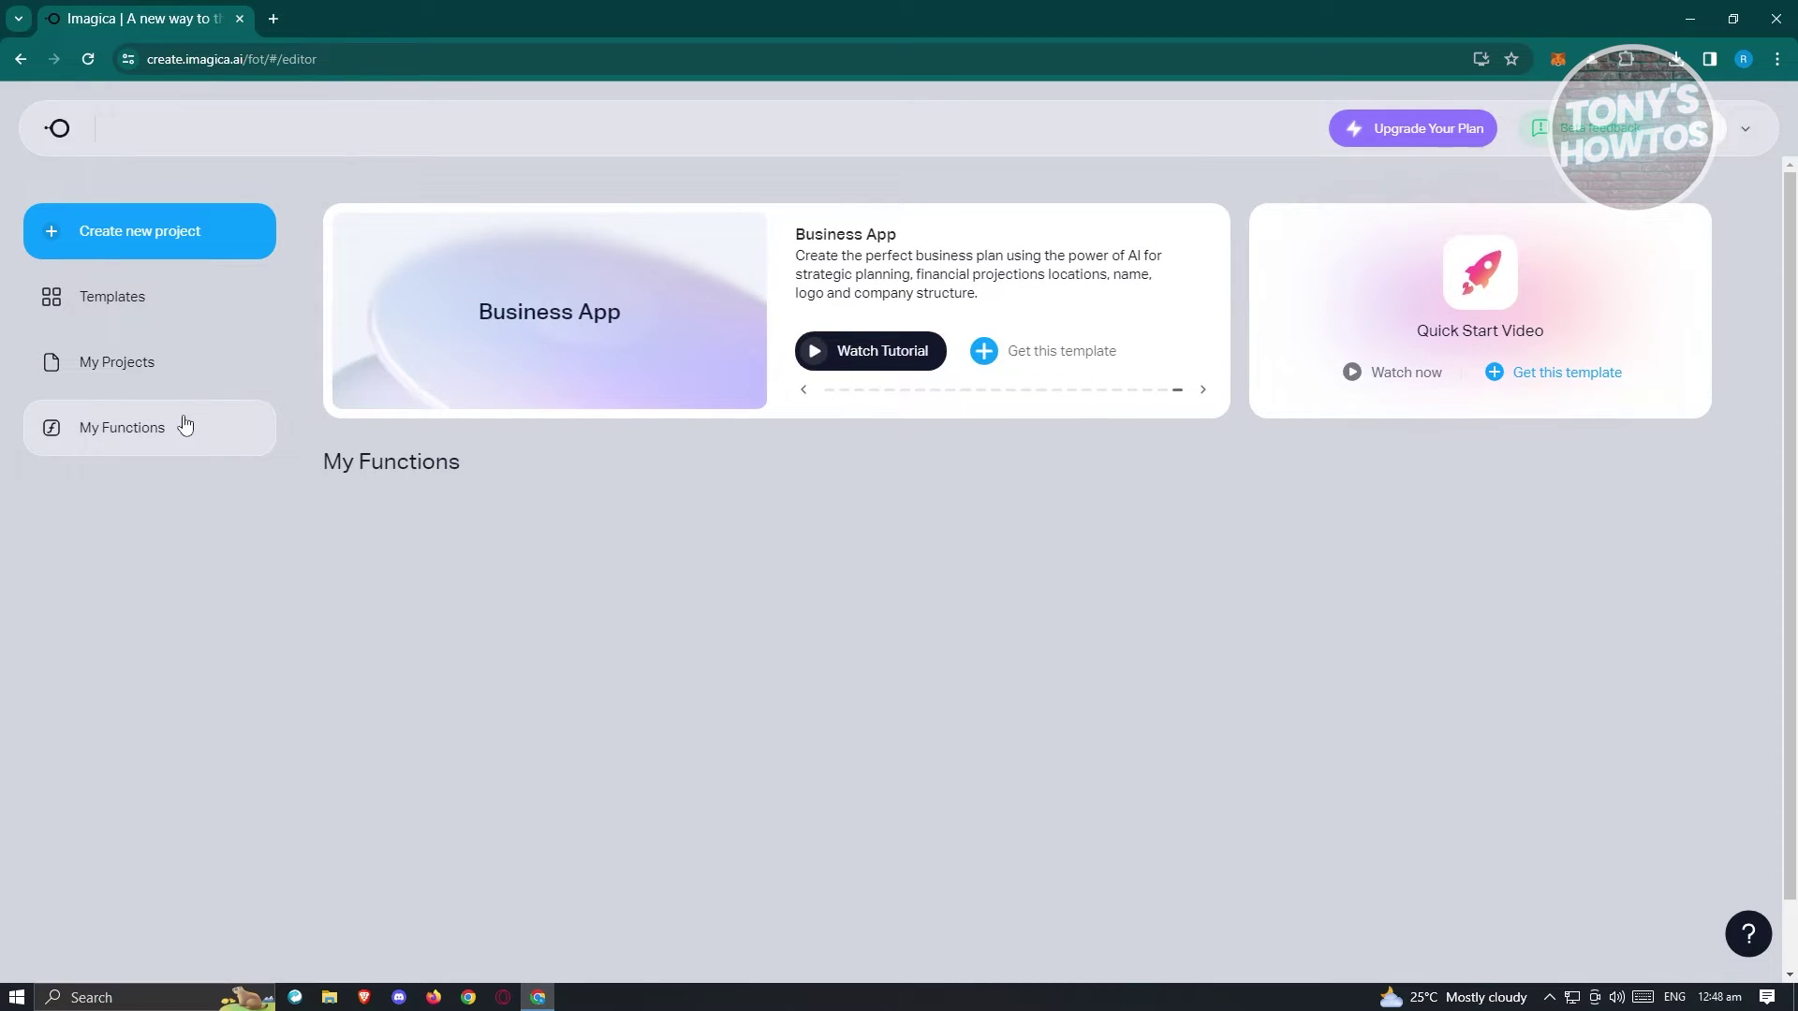
{"action": "left_click", "coordinate": [149, 303]}
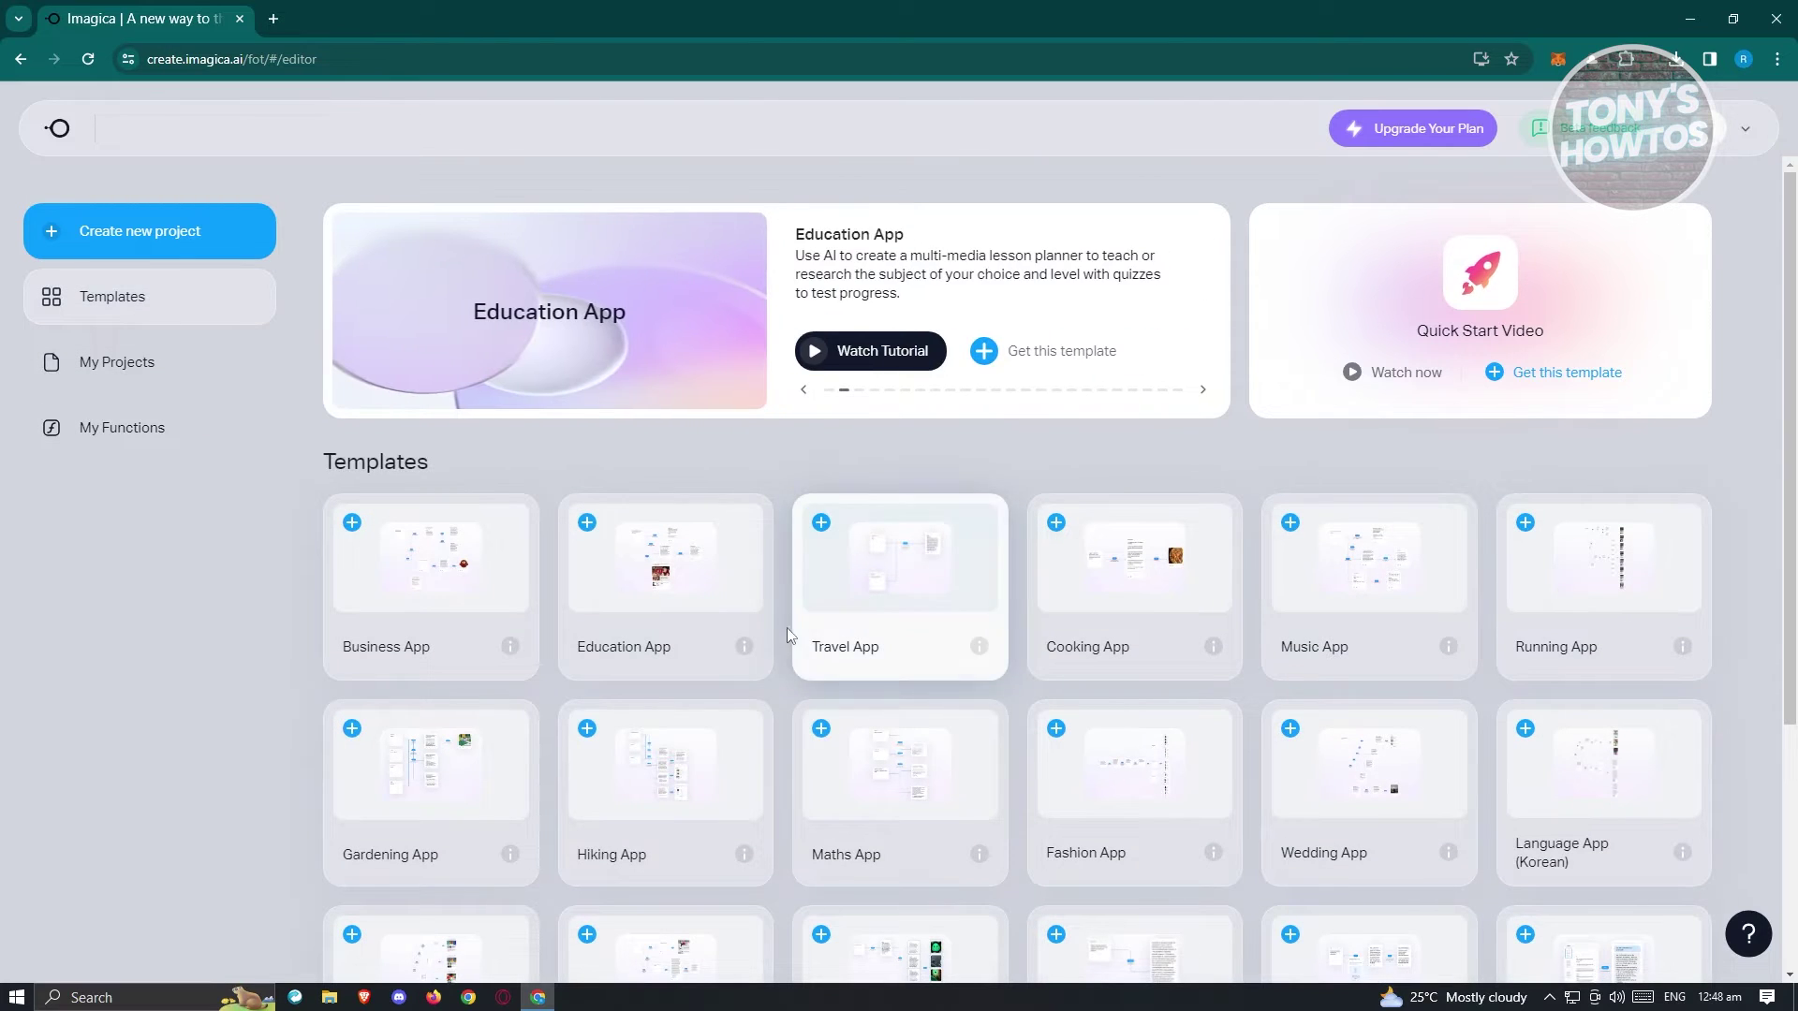
{"action": "scroll", "coordinate": [789, 665], "scroll_direction": "down", "scroll_amount": 2}
{"action": "scroll", "coordinate": [789, 665], "scroll_direction": "down", "scroll_amount": 2}
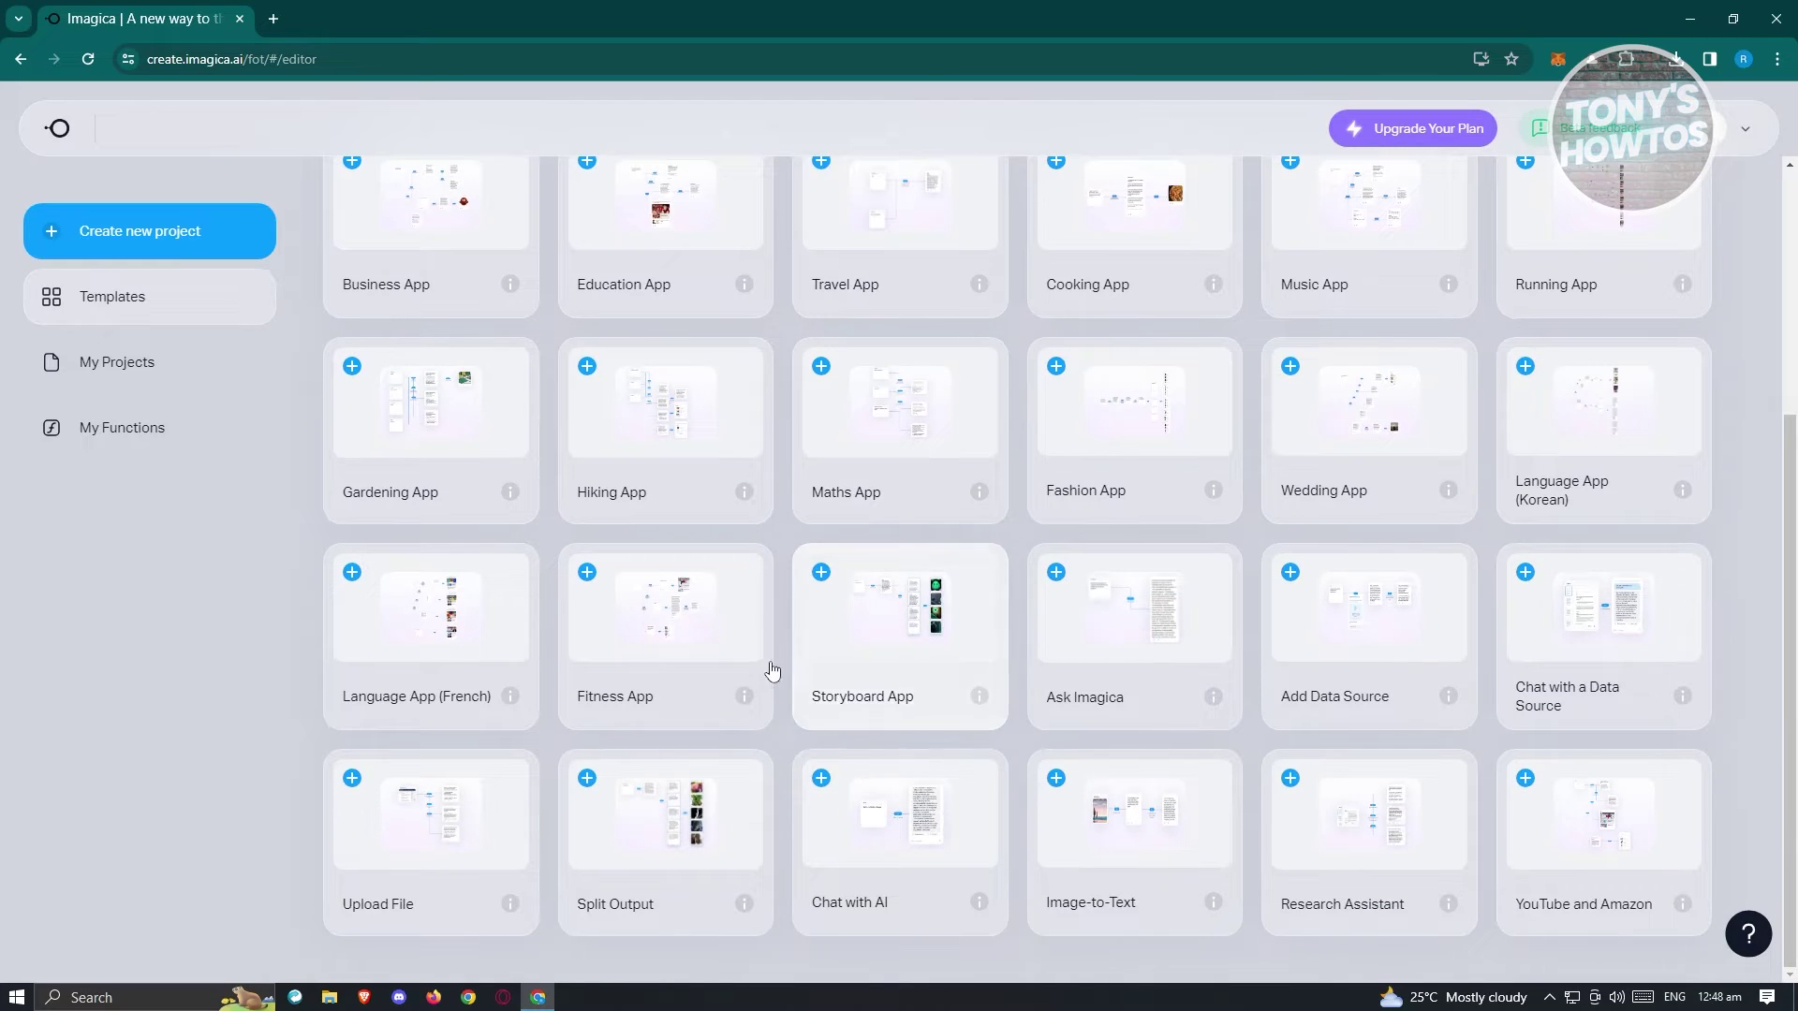
{"action": "scroll", "coordinate": [774, 700], "scroll_direction": "up", "scroll_amount": 4}
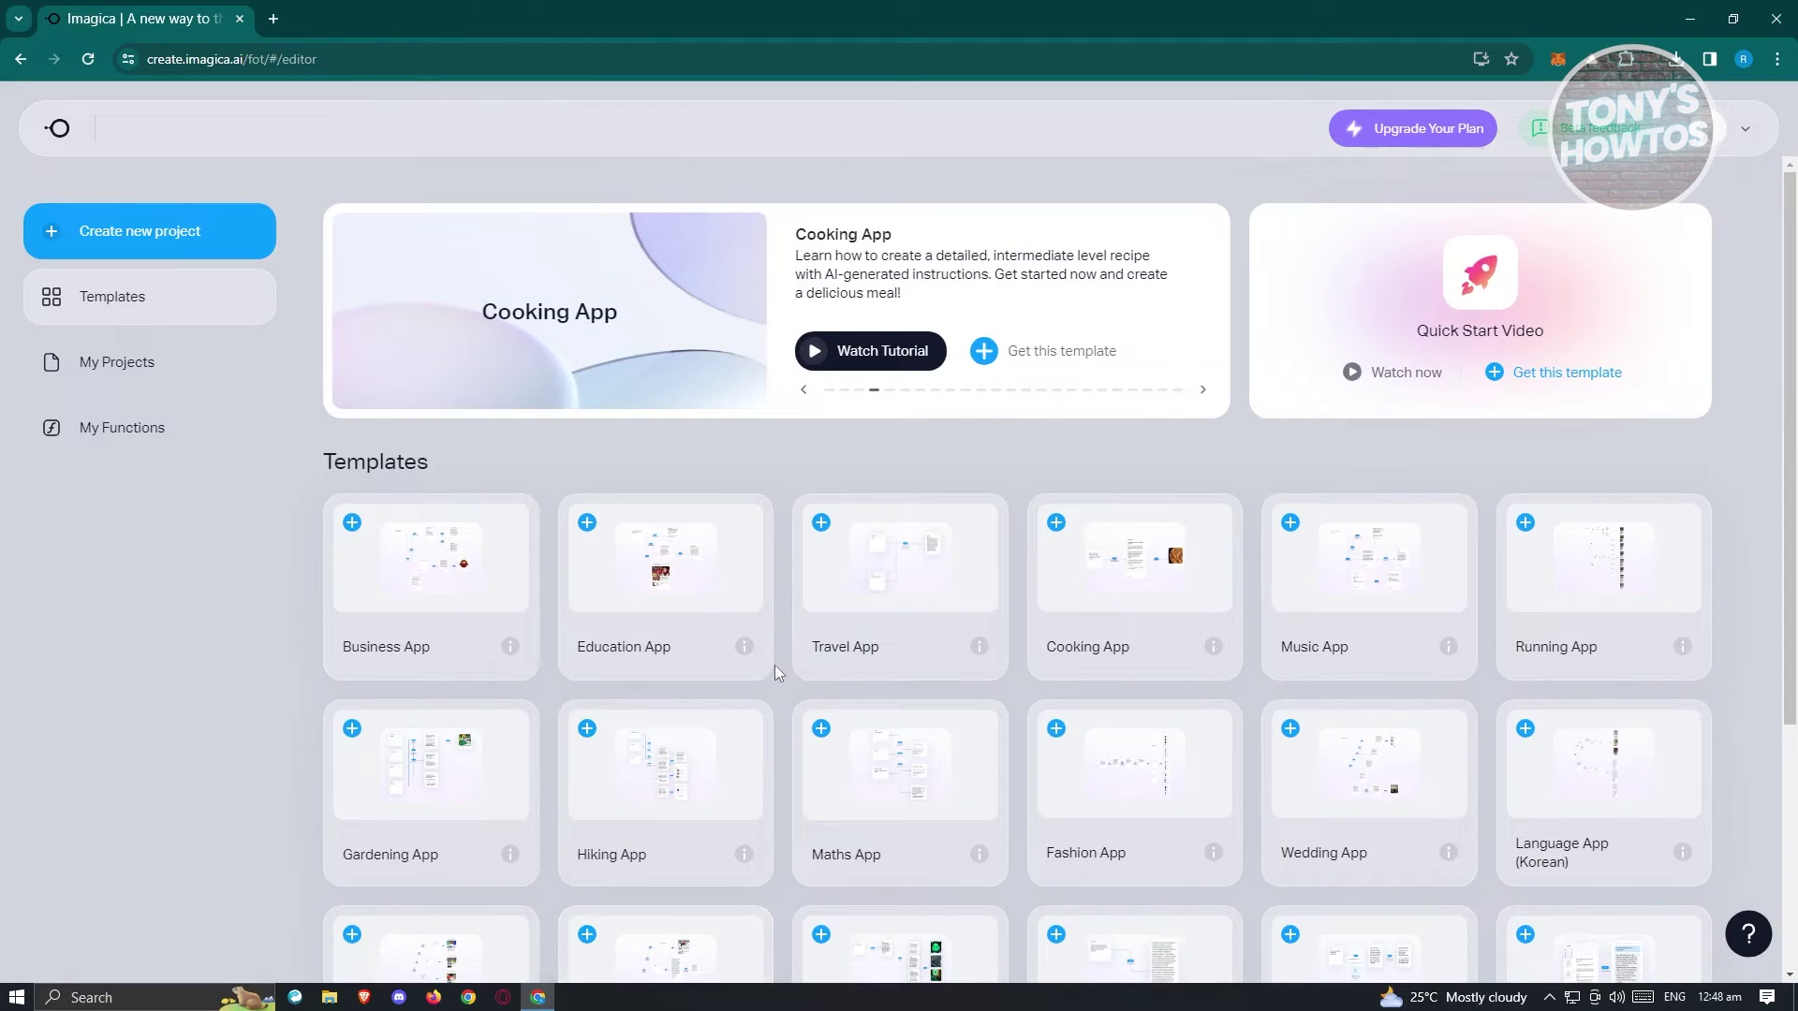
Create a new AI App project and have its "number 1" text node feed the function "Convert a decimal number to binary".
{"action": "left_click", "coordinate": [103, 235]}
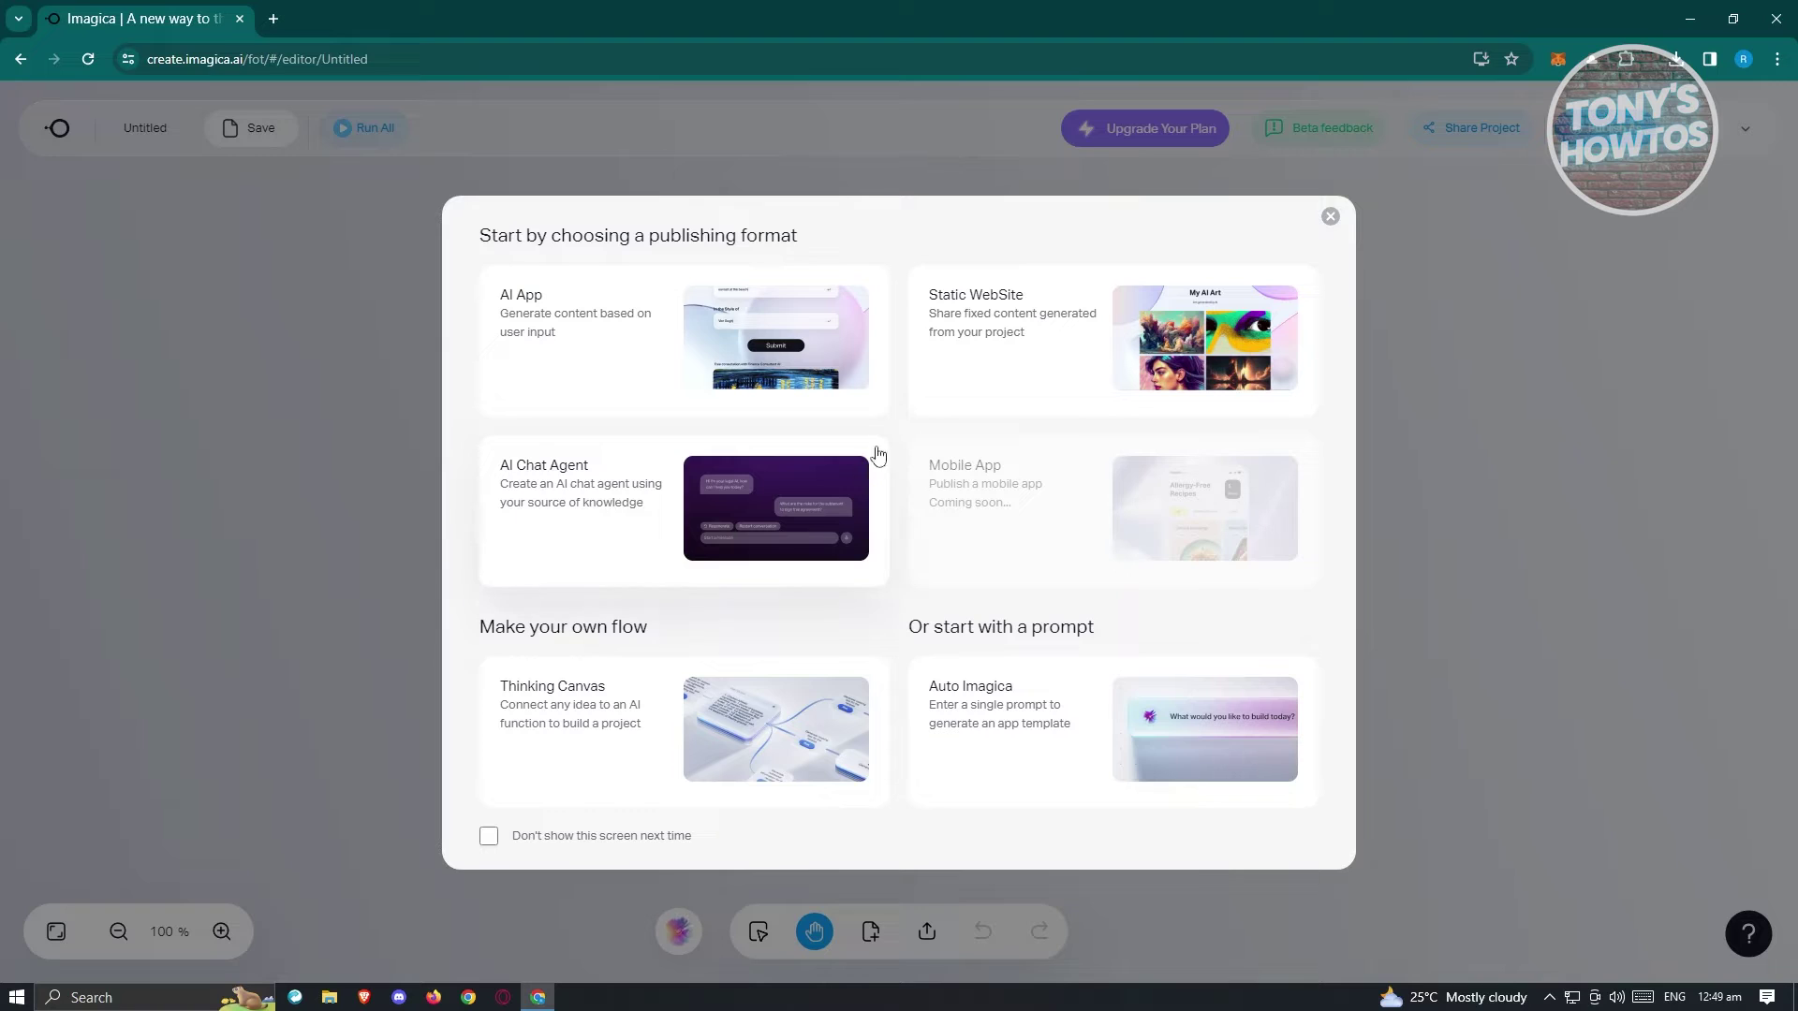
{"action": "left_click", "coordinate": [614, 354]}
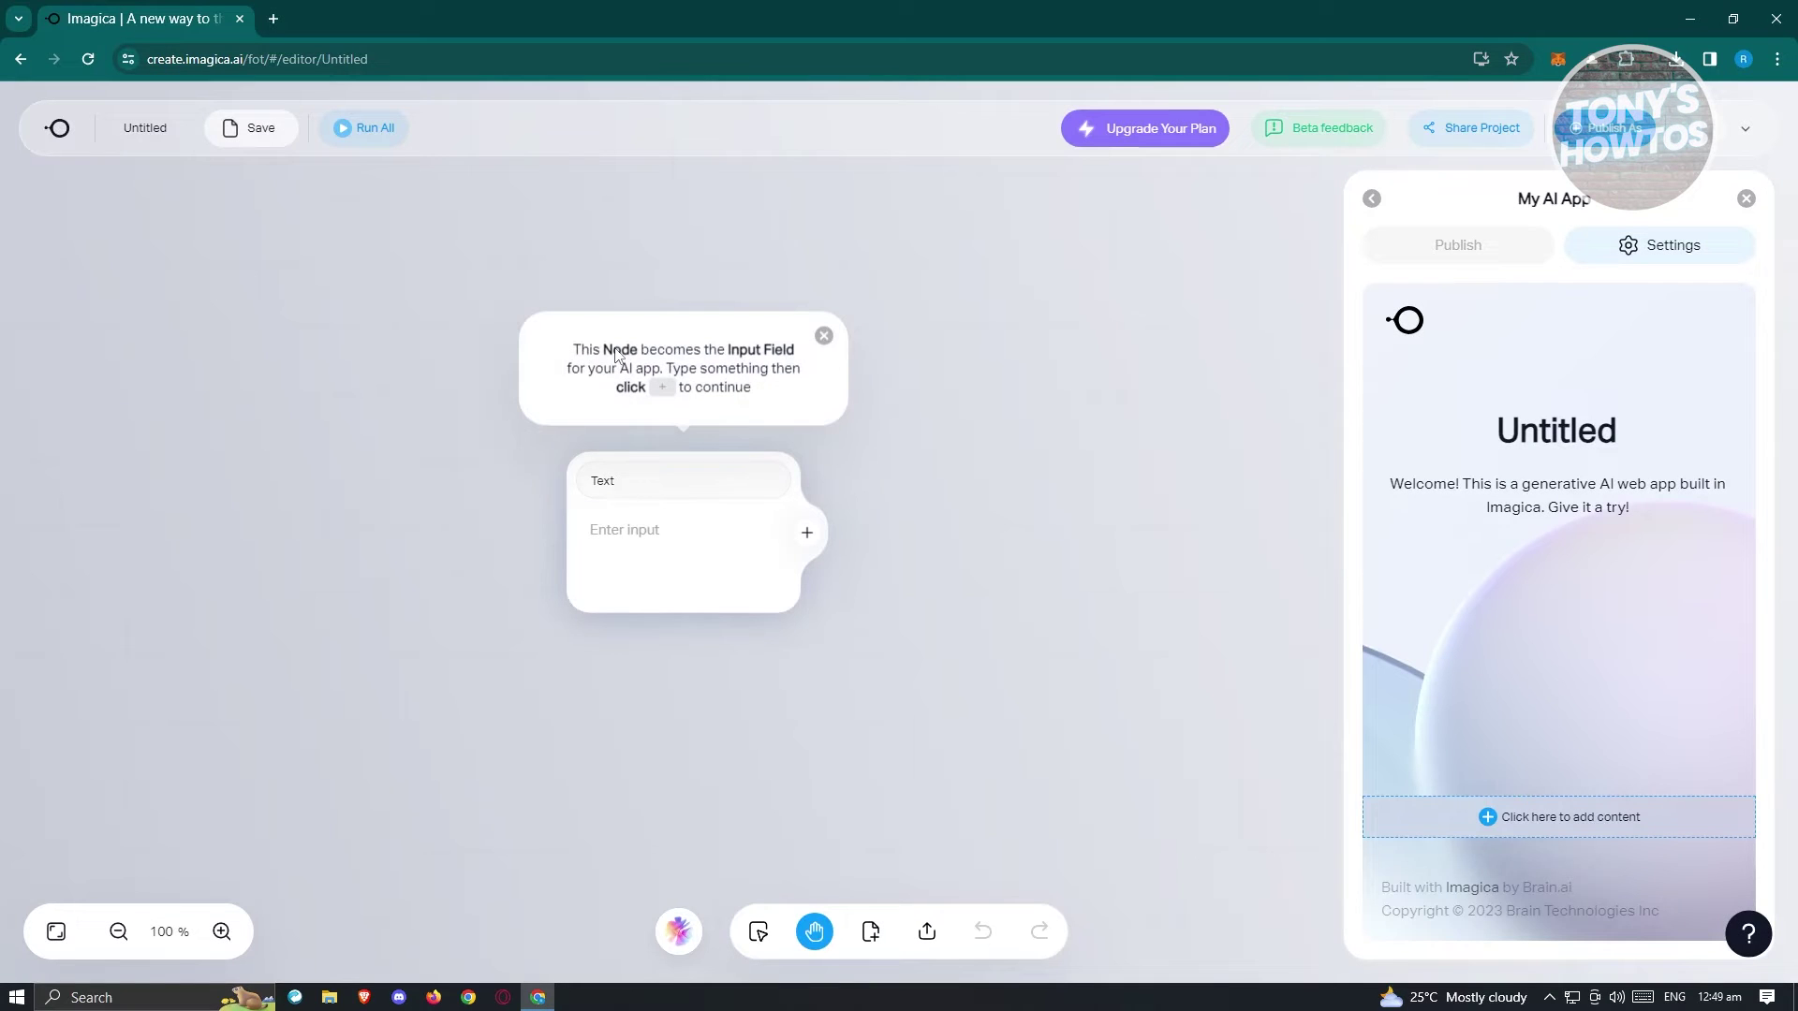
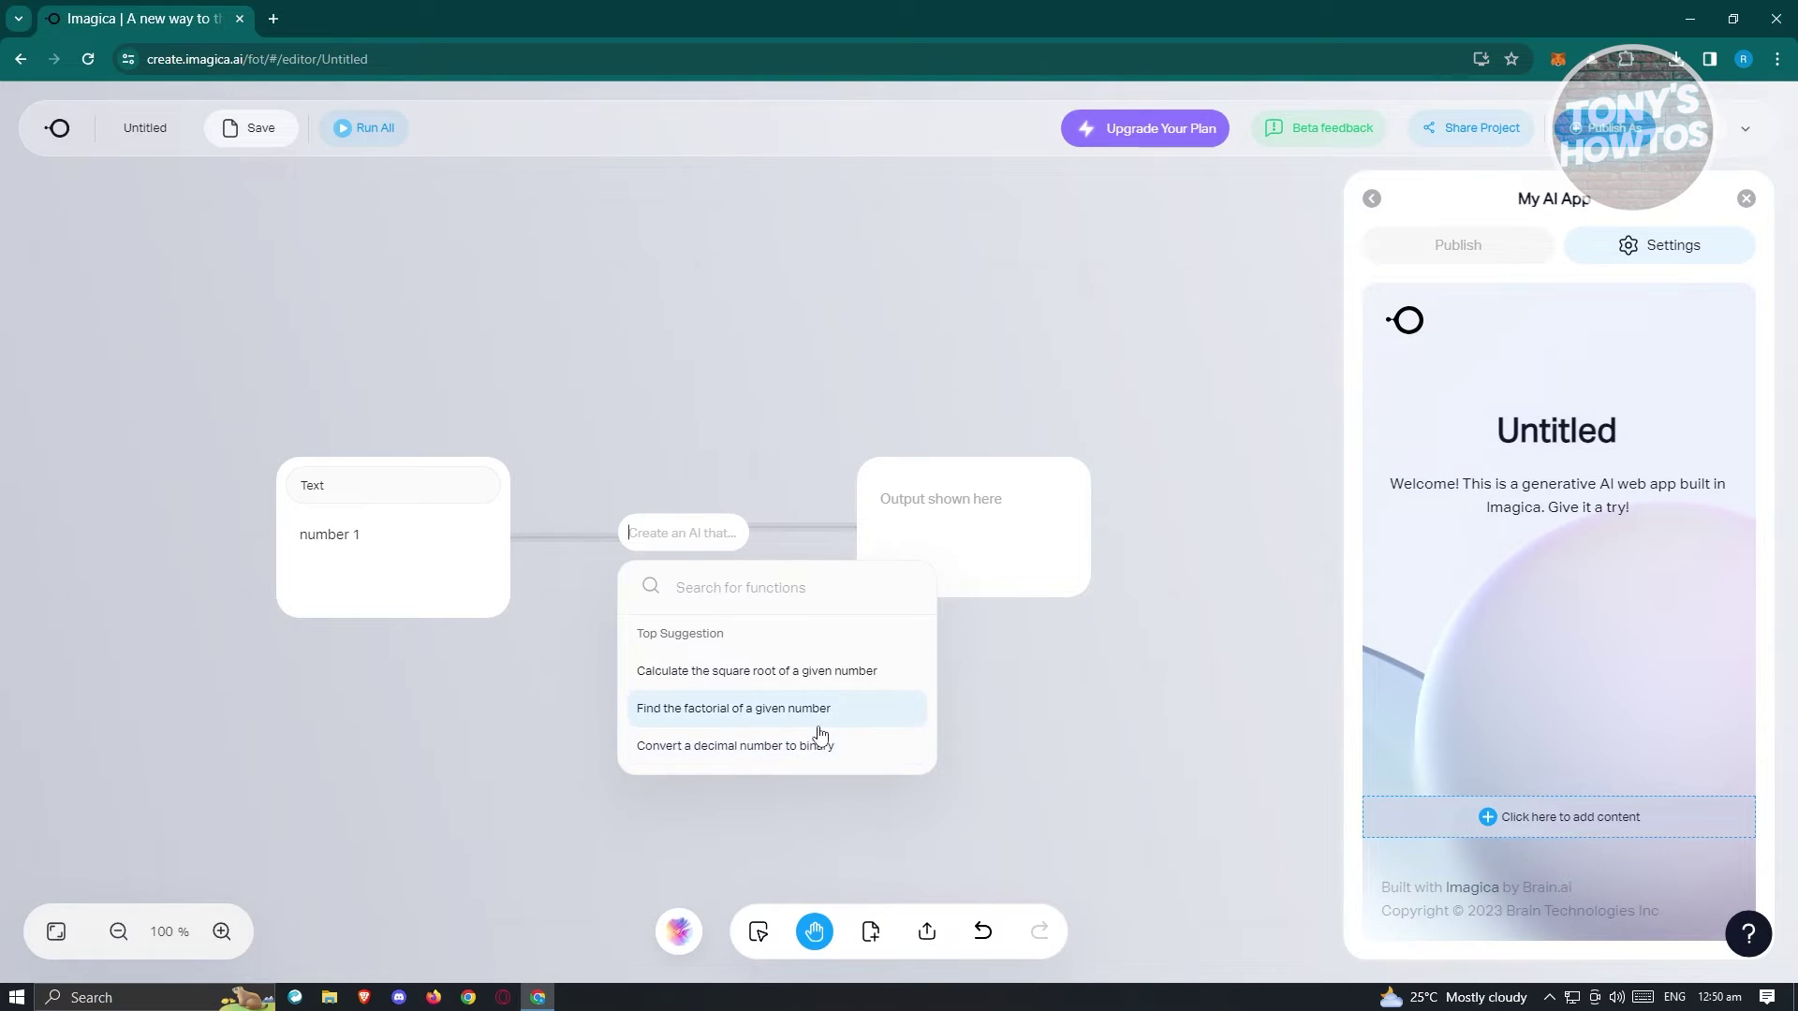
{"action": "left_click", "coordinate": [760, 750]}
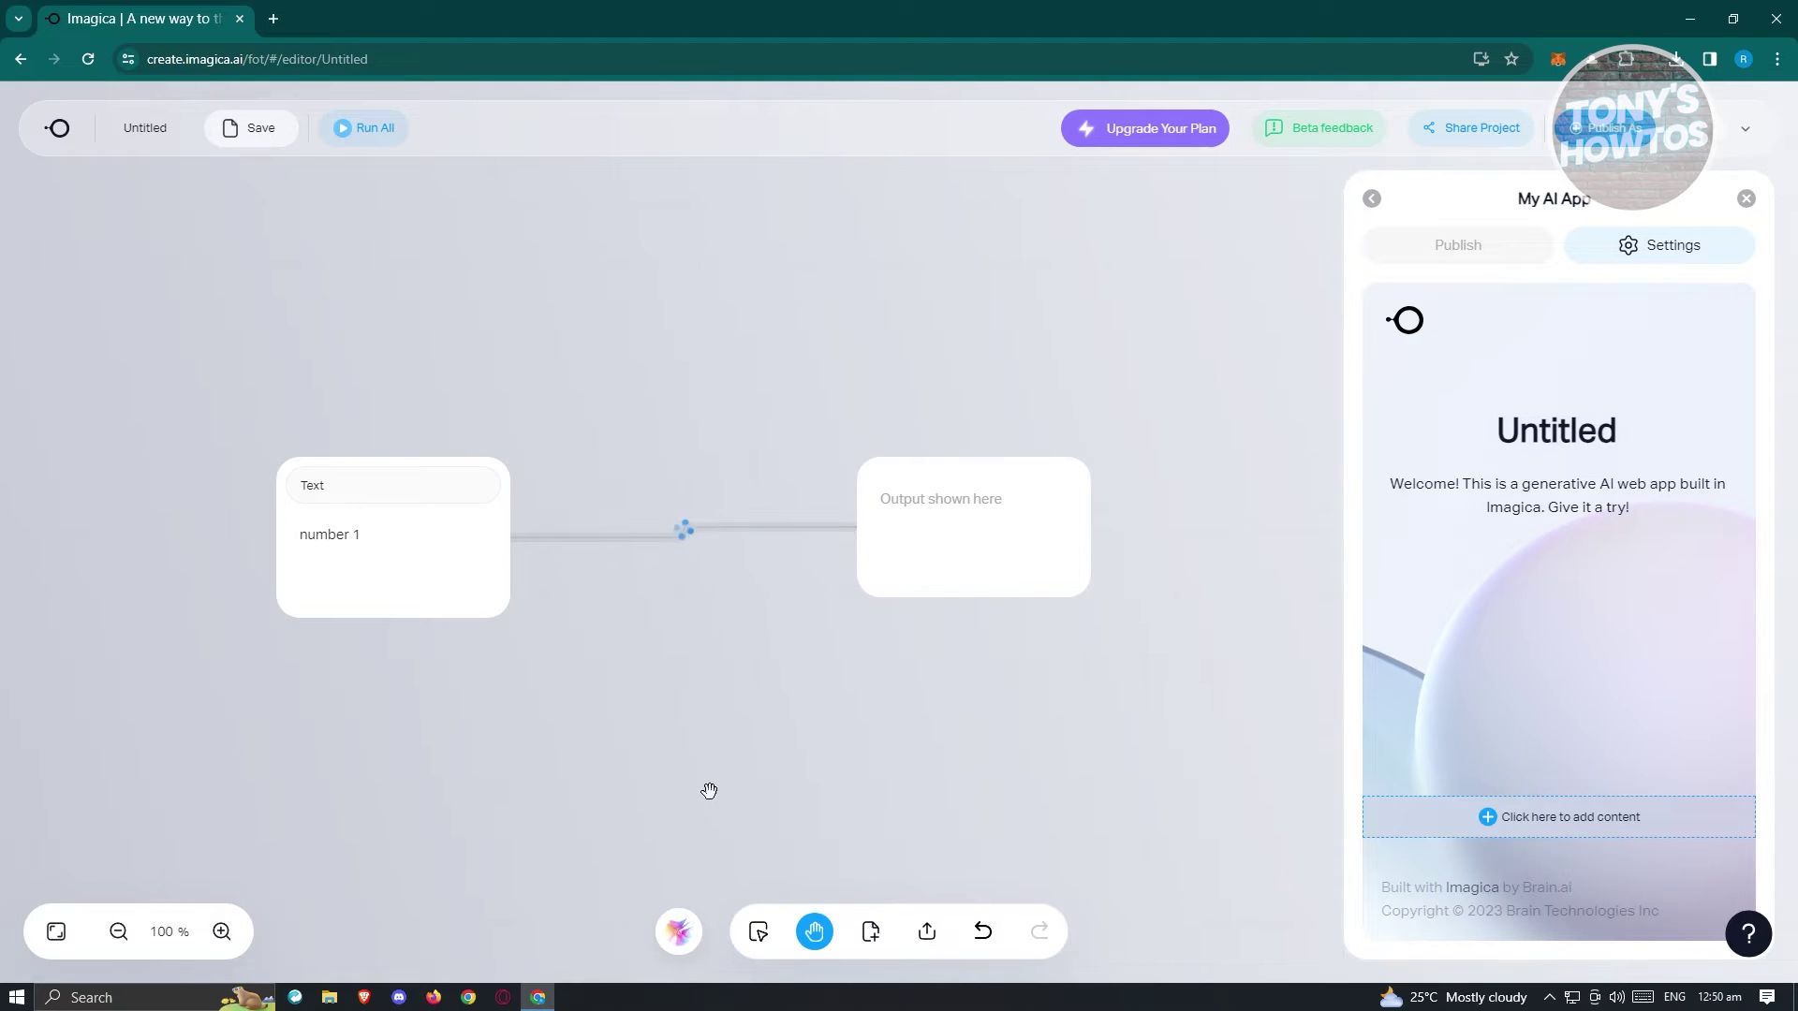
{"action": "left_click", "coordinate": [927, 510]}
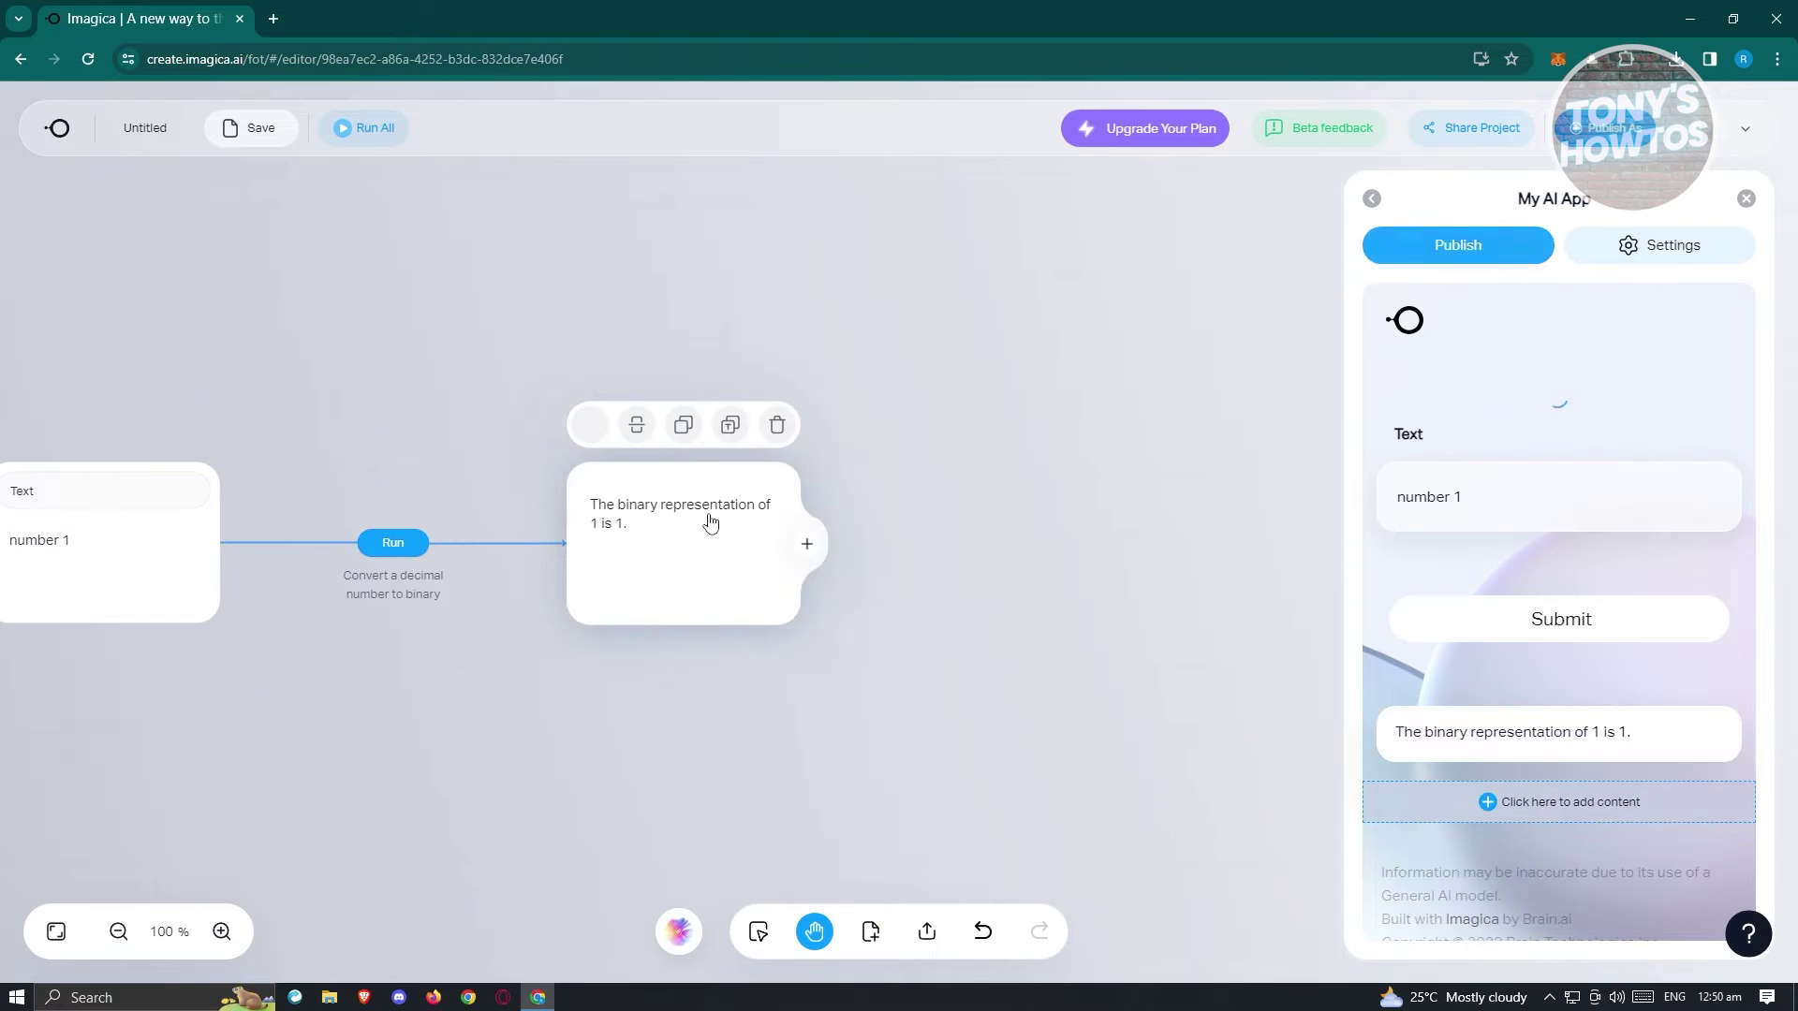
{"action": "mouse_move", "coordinate": [1601, 445]}
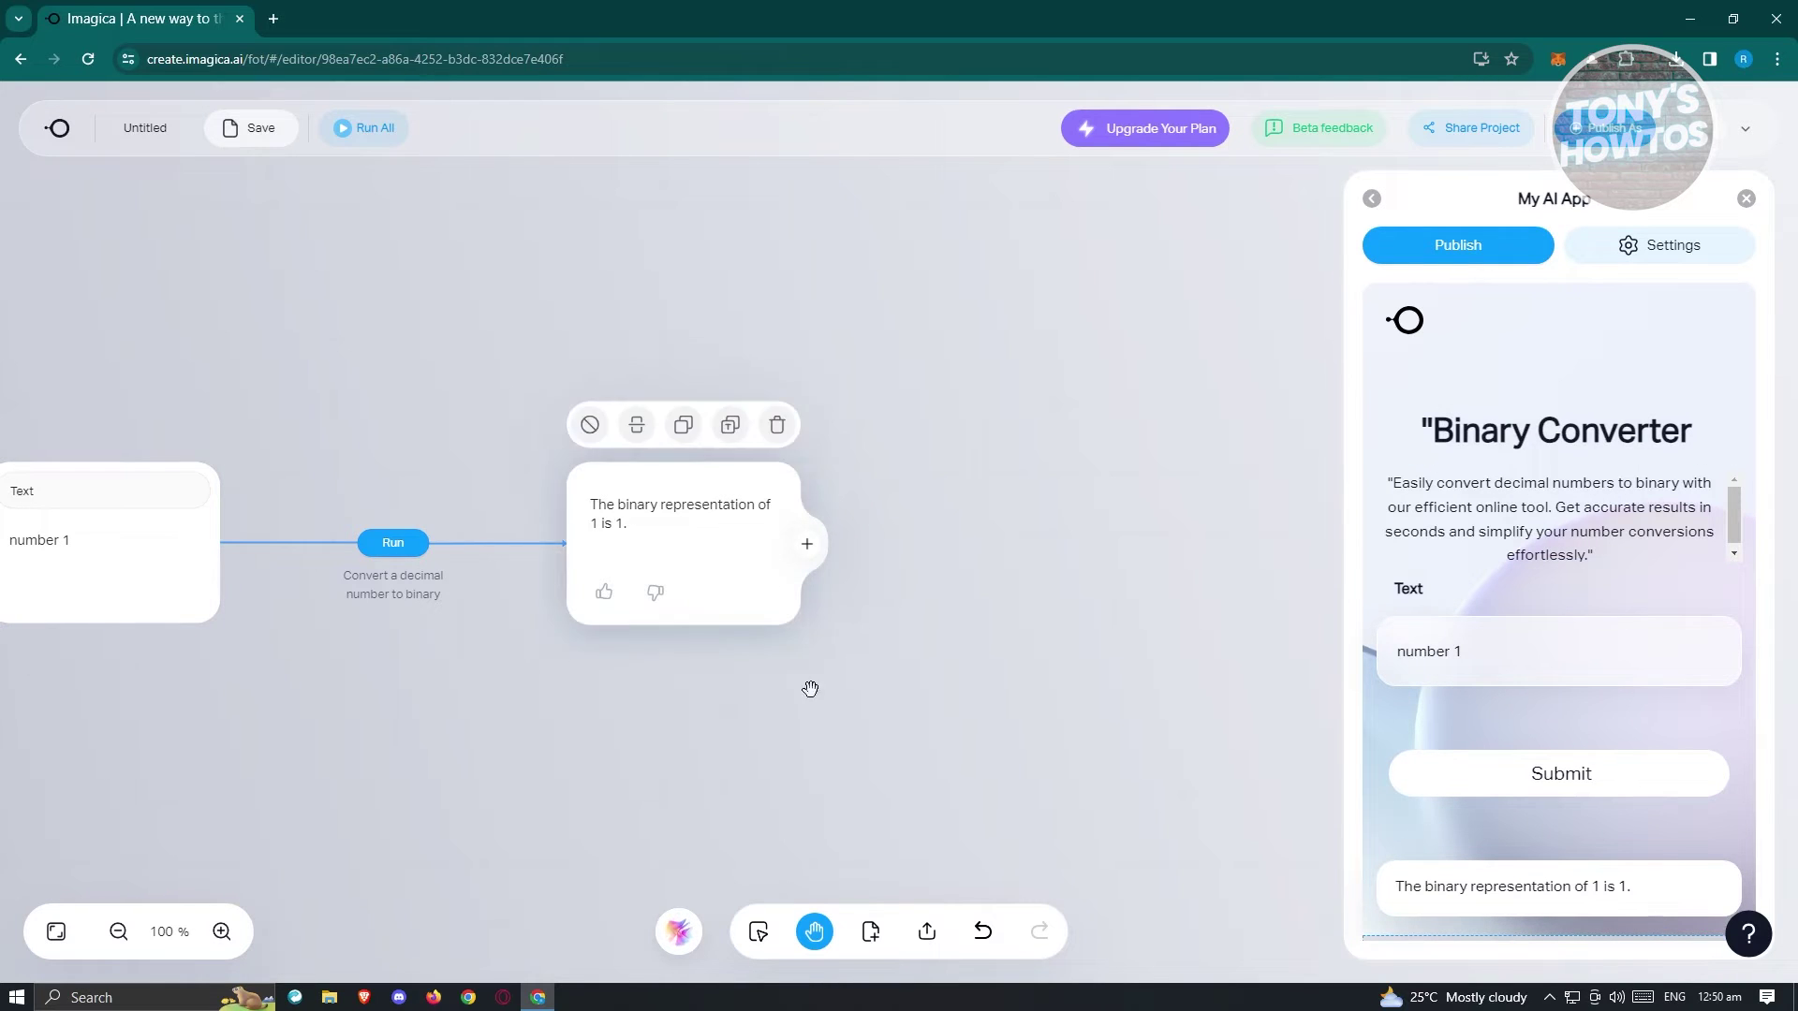
Add a second text node directly below the "number 1" node and fill it with "number 2".
{"action": "left_click", "coordinate": [871, 933]}
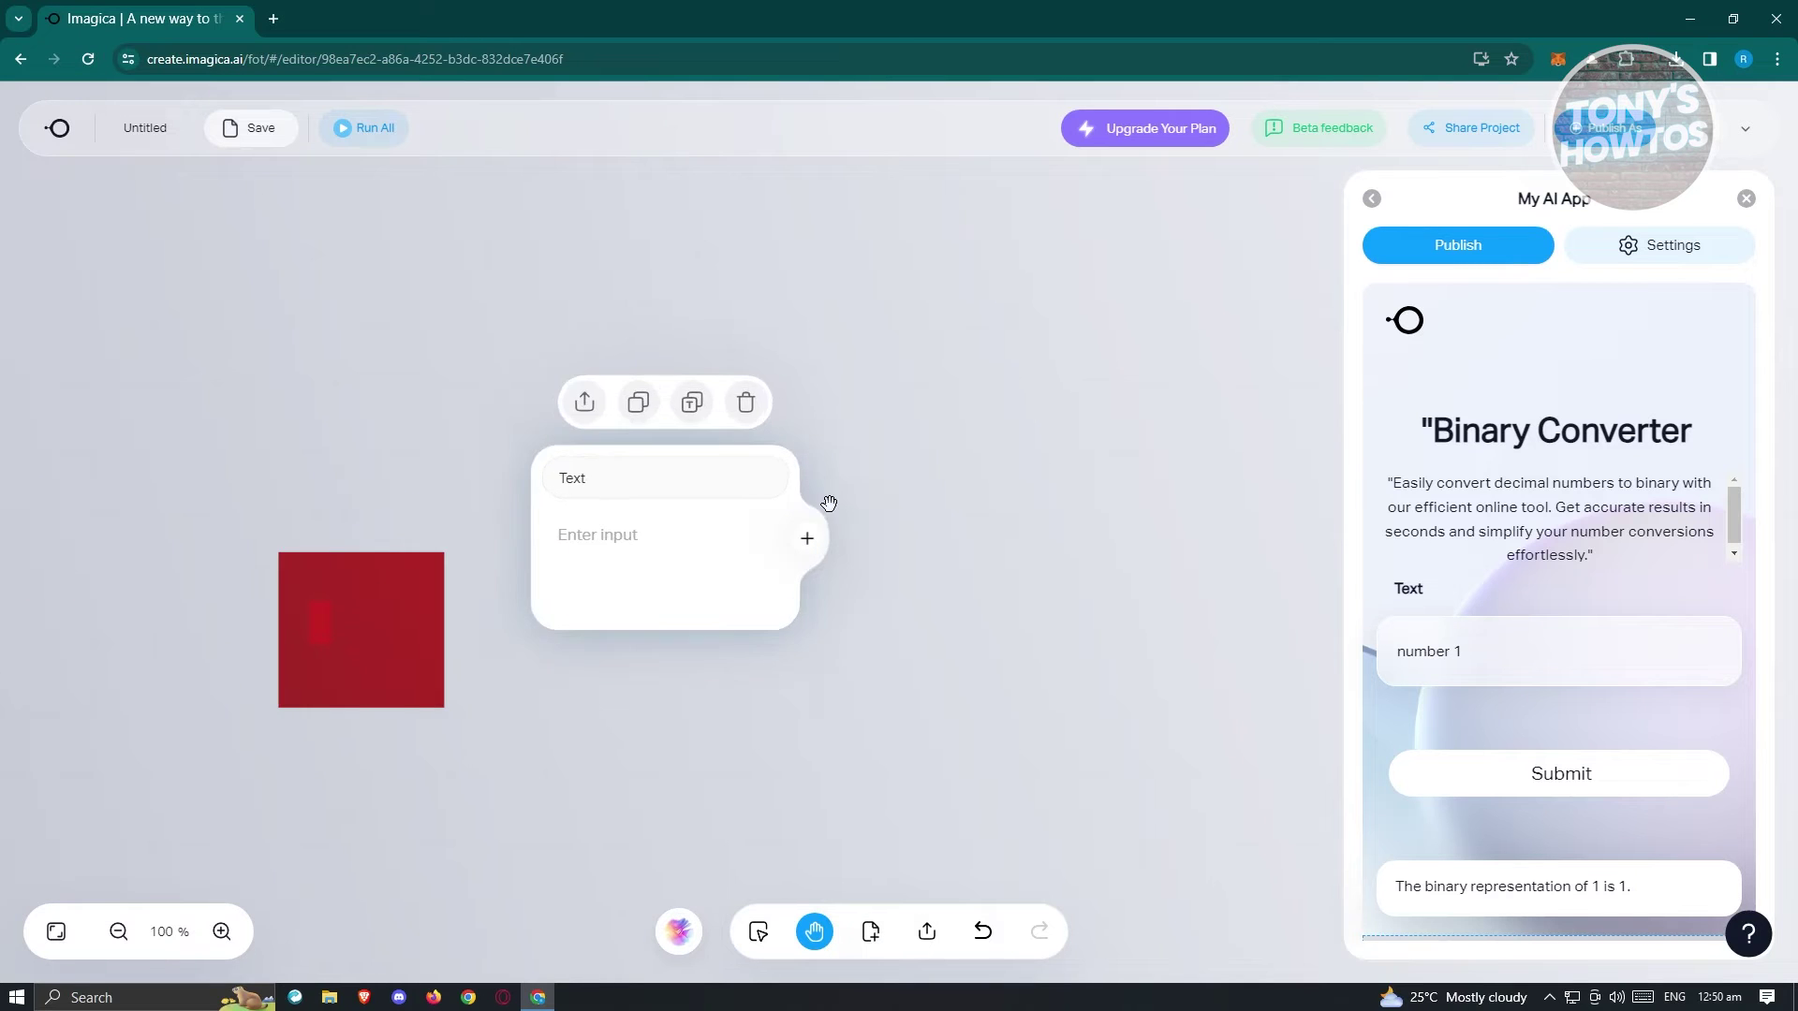
{"action": "scroll", "coordinate": [902, 529], "scroll_direction": "down", "scroll_amount": 5}
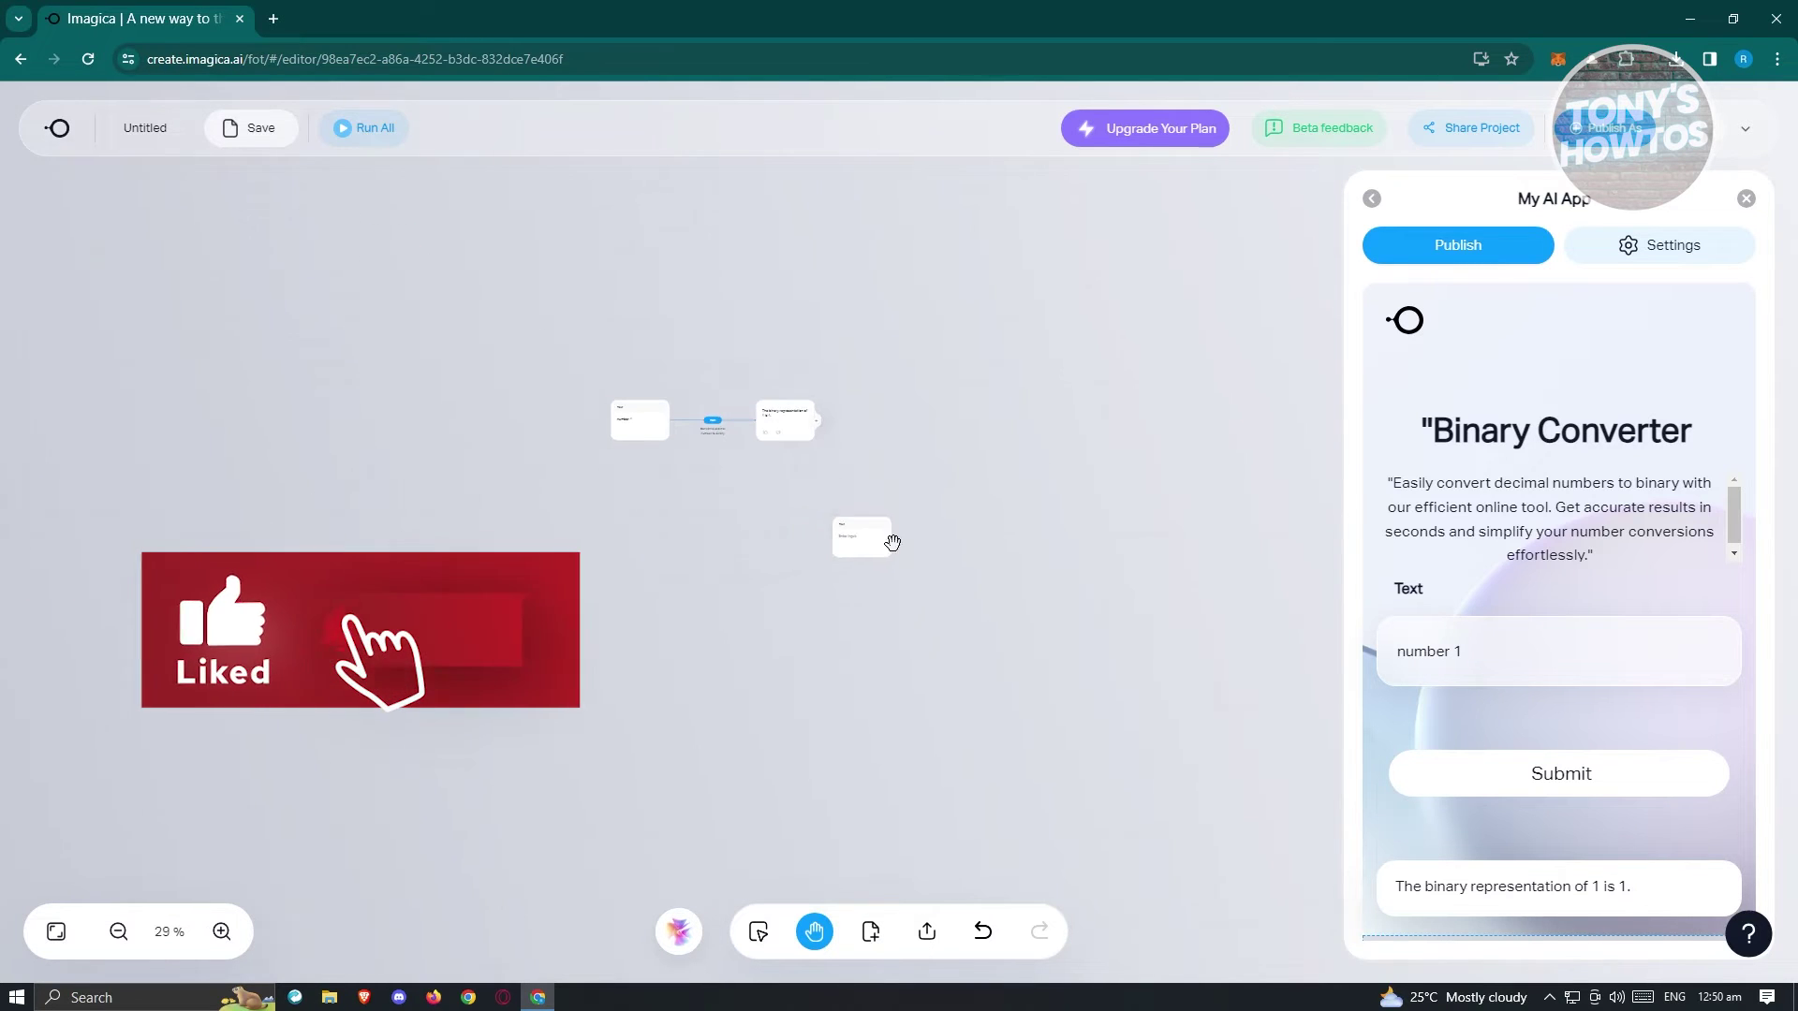
{"action": "left_click_drag", "start_coordinate": [892, 543], "coordinate": [671, 492]}
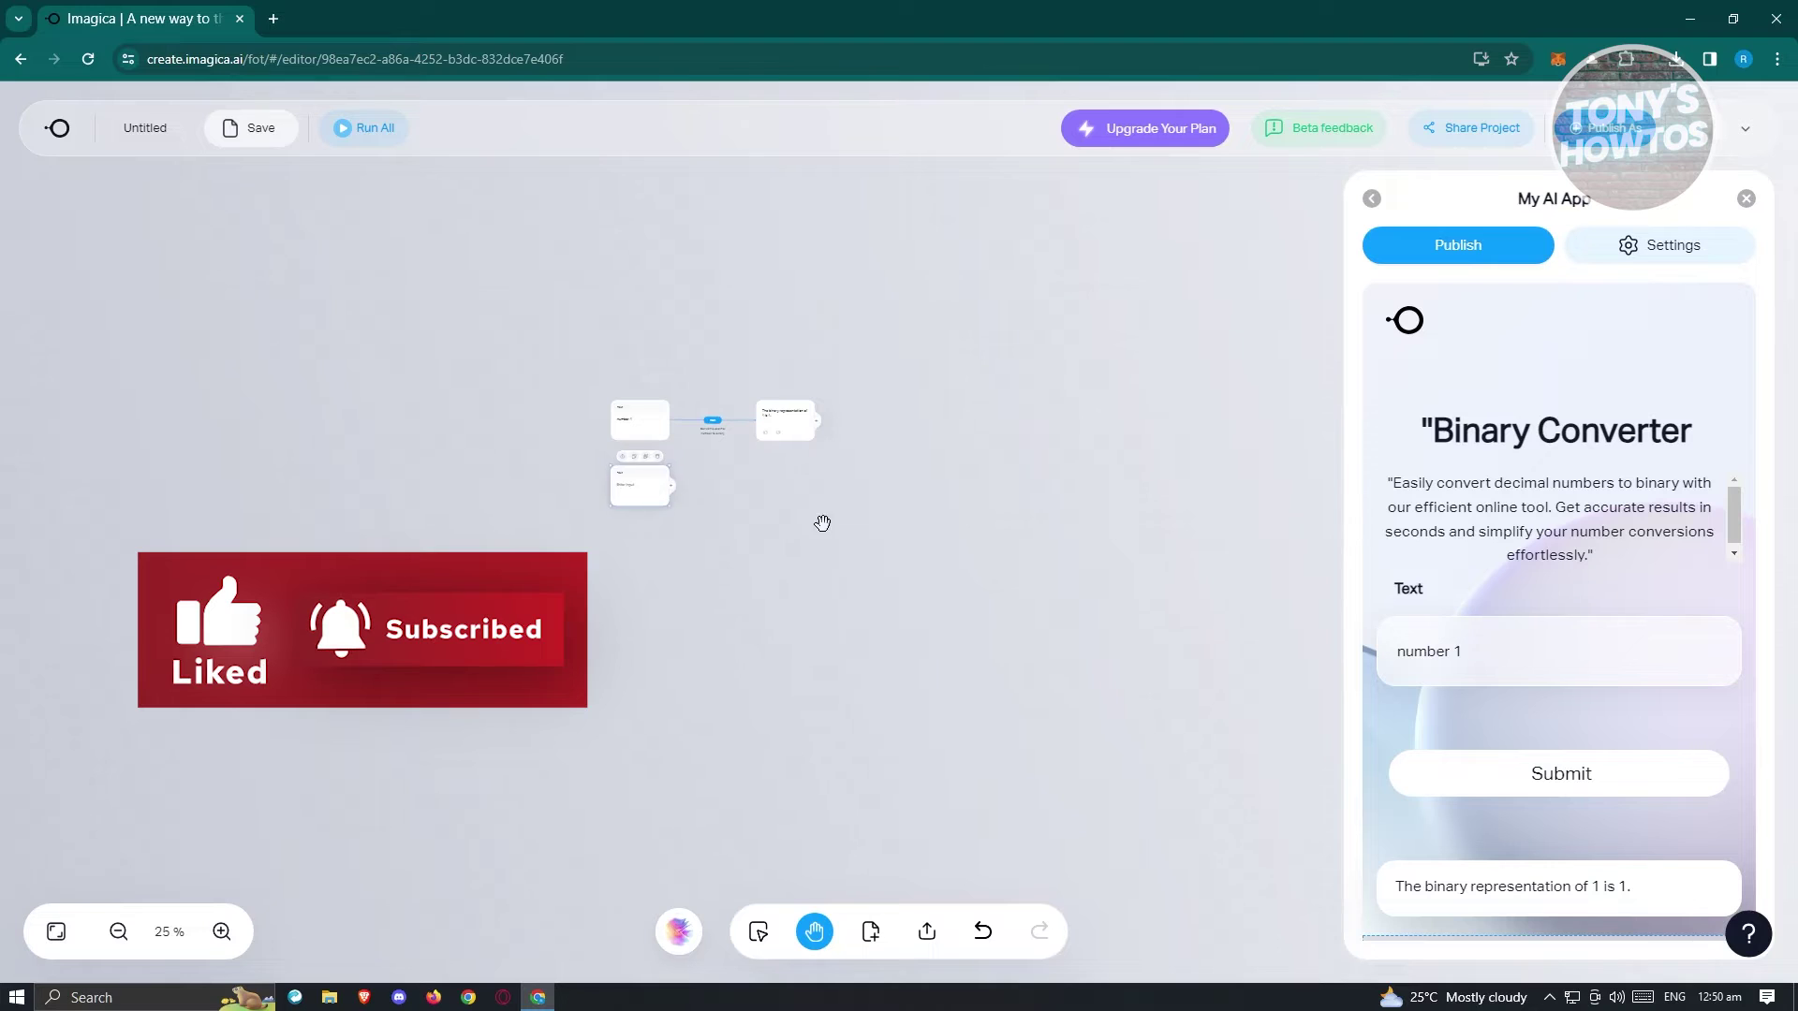
{"action": "scroll", "coordinate": [822, 523], "scroll_direction": "up", "scroll_amount": 5}
{"action": "left_click_drag", "start_coordinate": [827, 501], "coordinate": [1024, 651]}
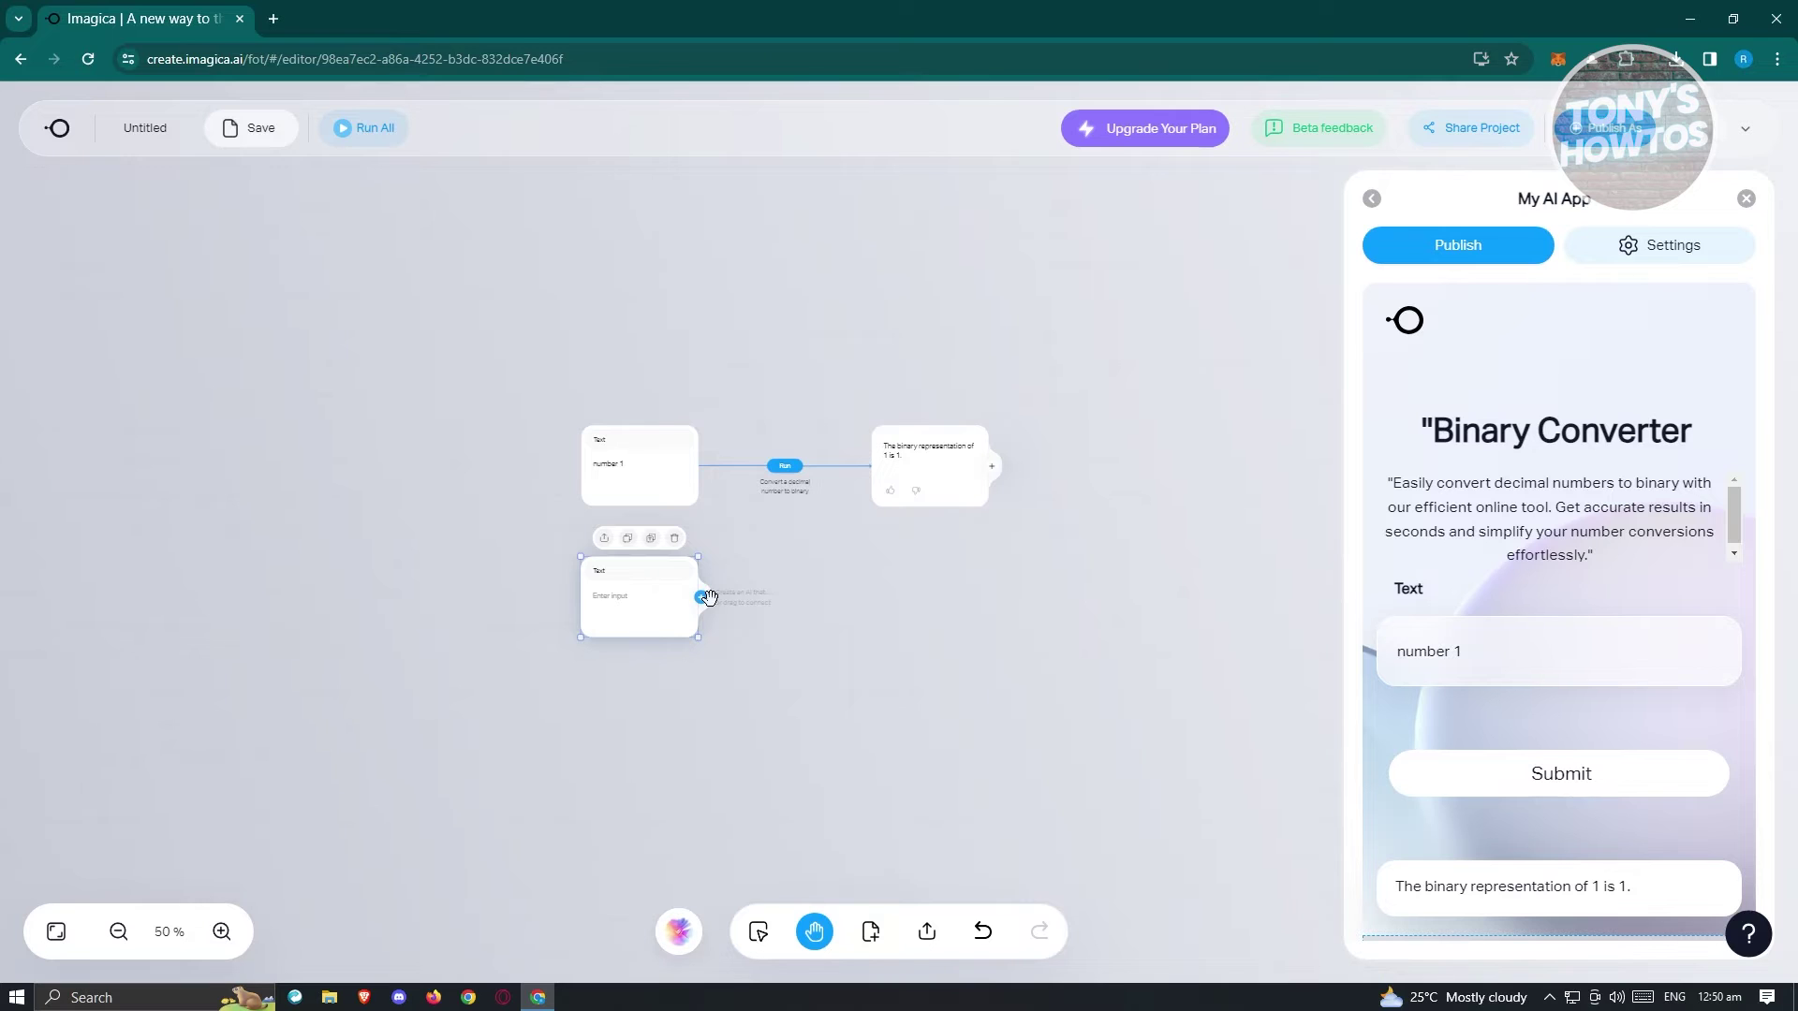
{"action": "left_click", "coordinate": [635, 602]}
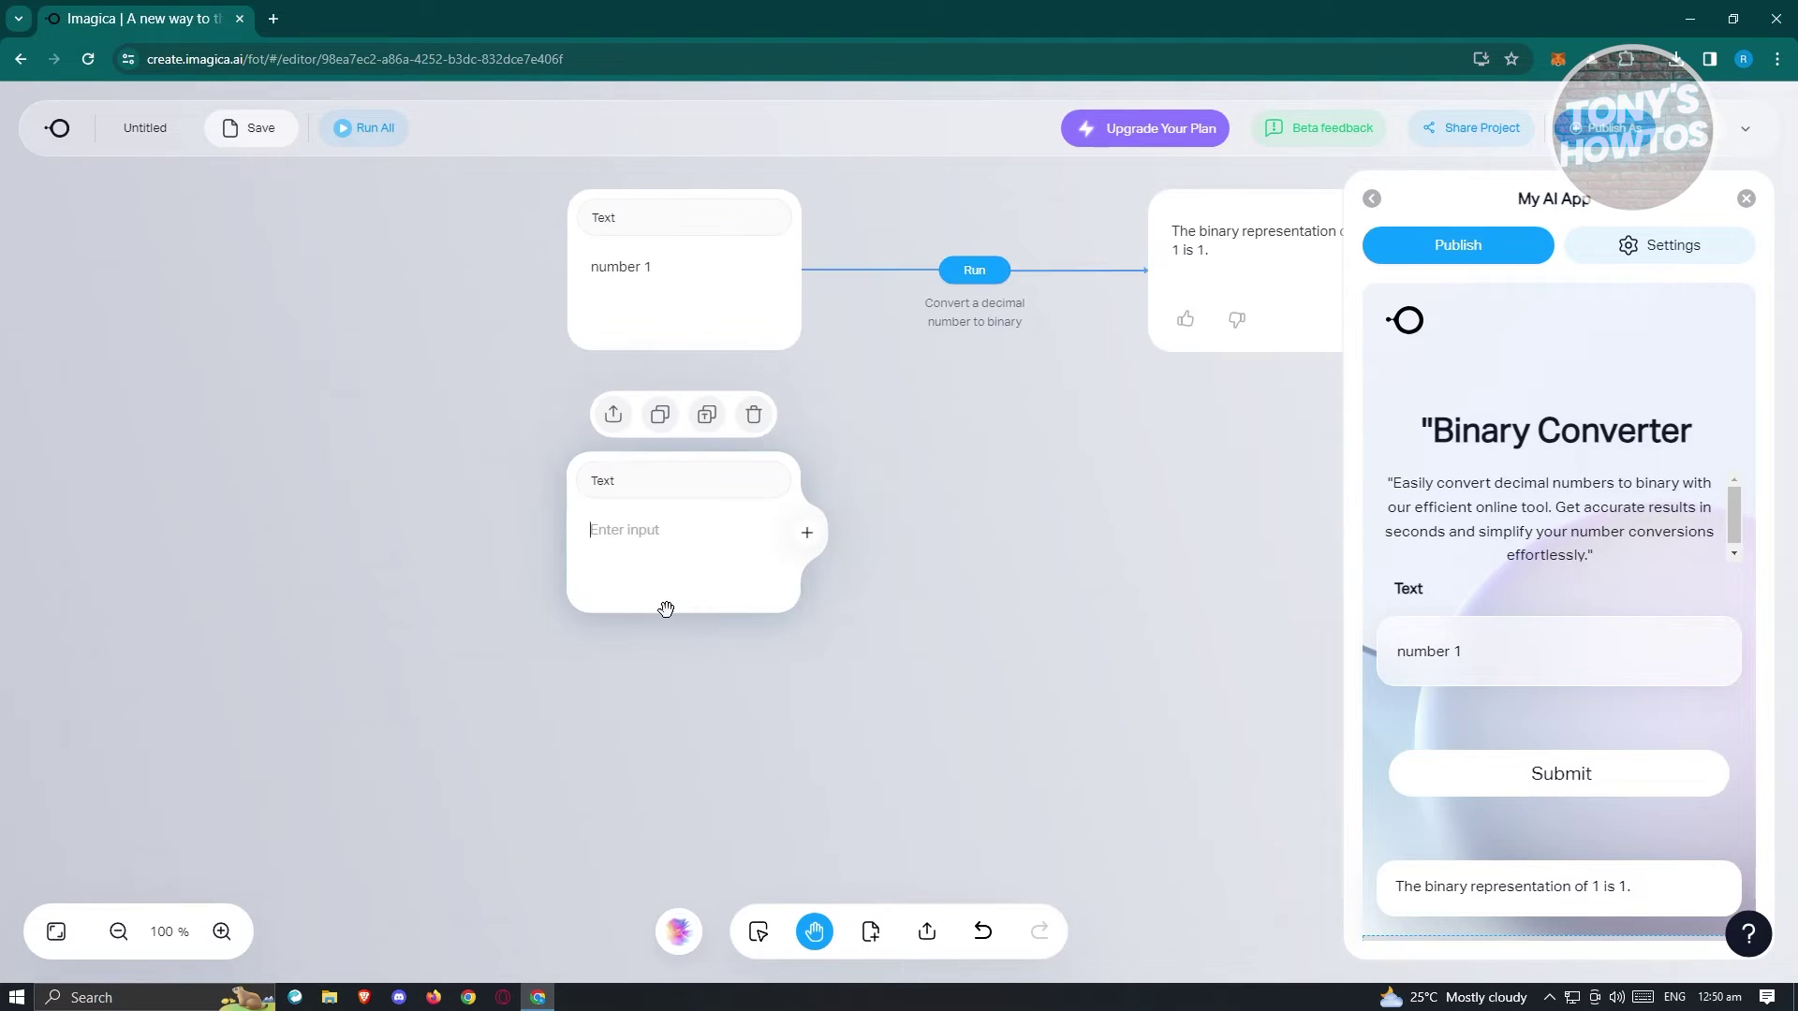
{"action": "type", "text": "number 2"}
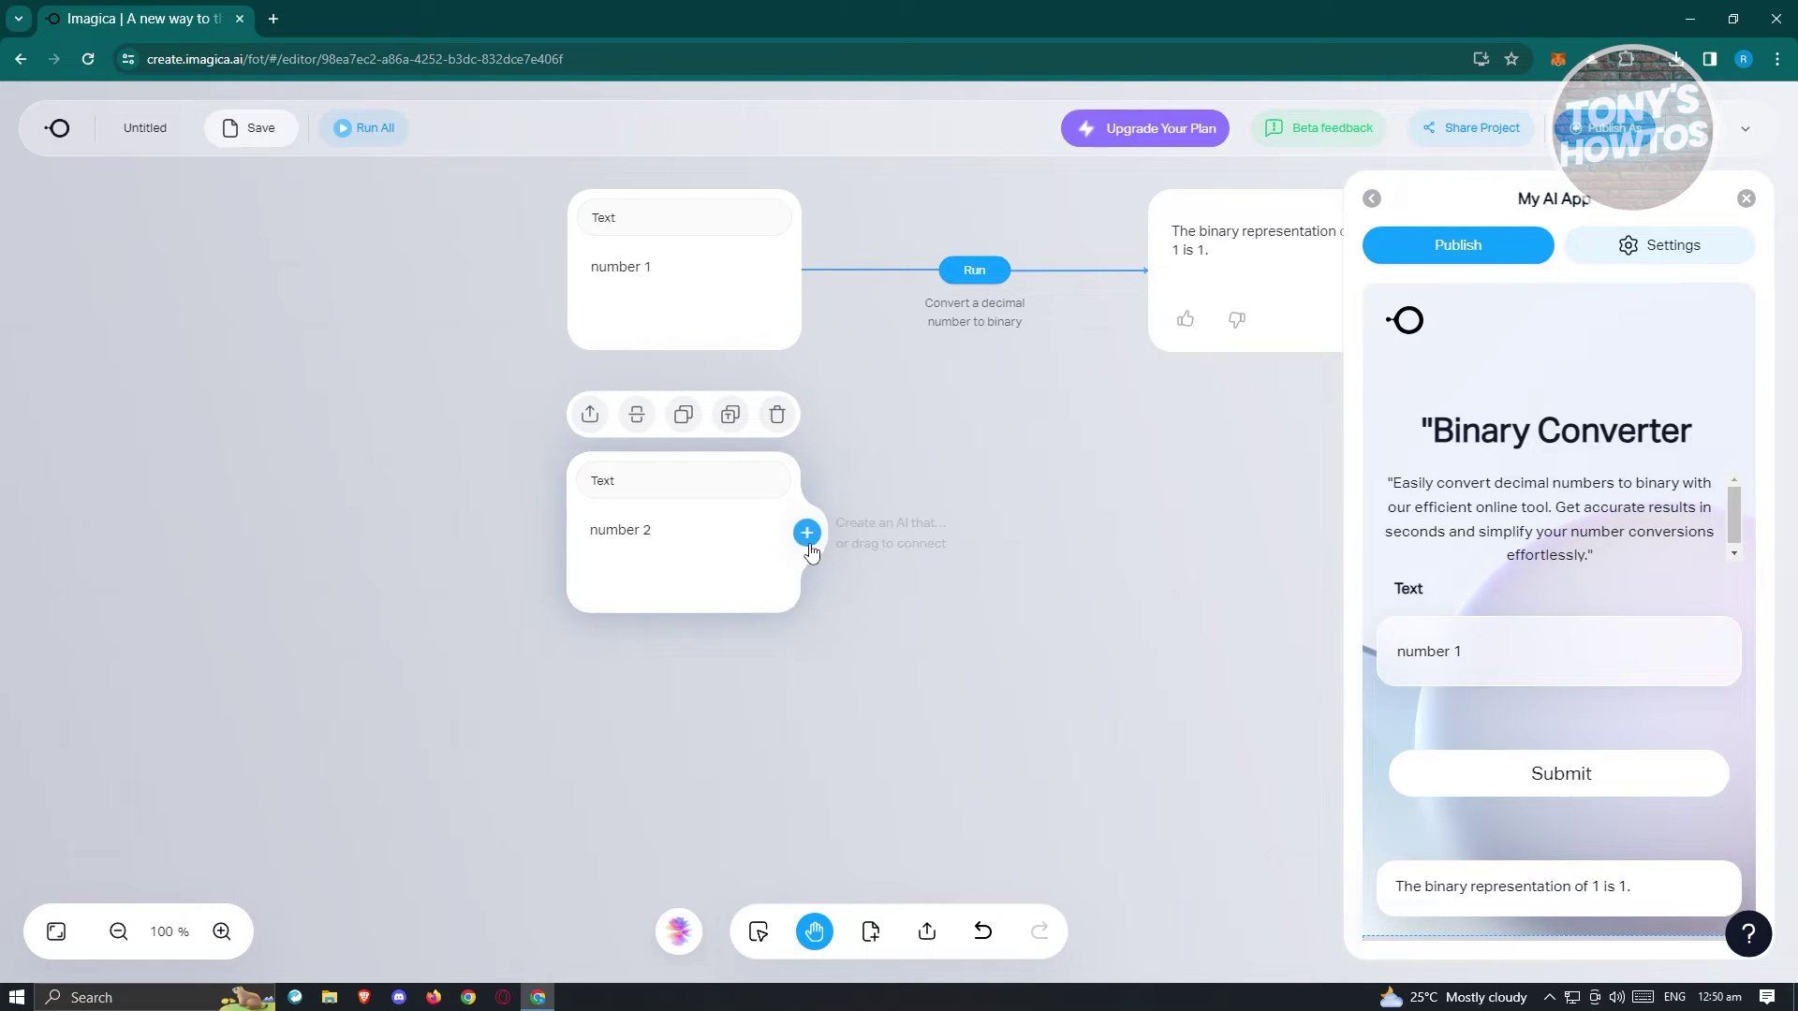
Try to connect the "number 2" node to the binary conversion function, dismissing the request for a variable name.
{"action": "left_click_drag", "start_coordinate": [807, 533], "coordinate": [955, 274]}
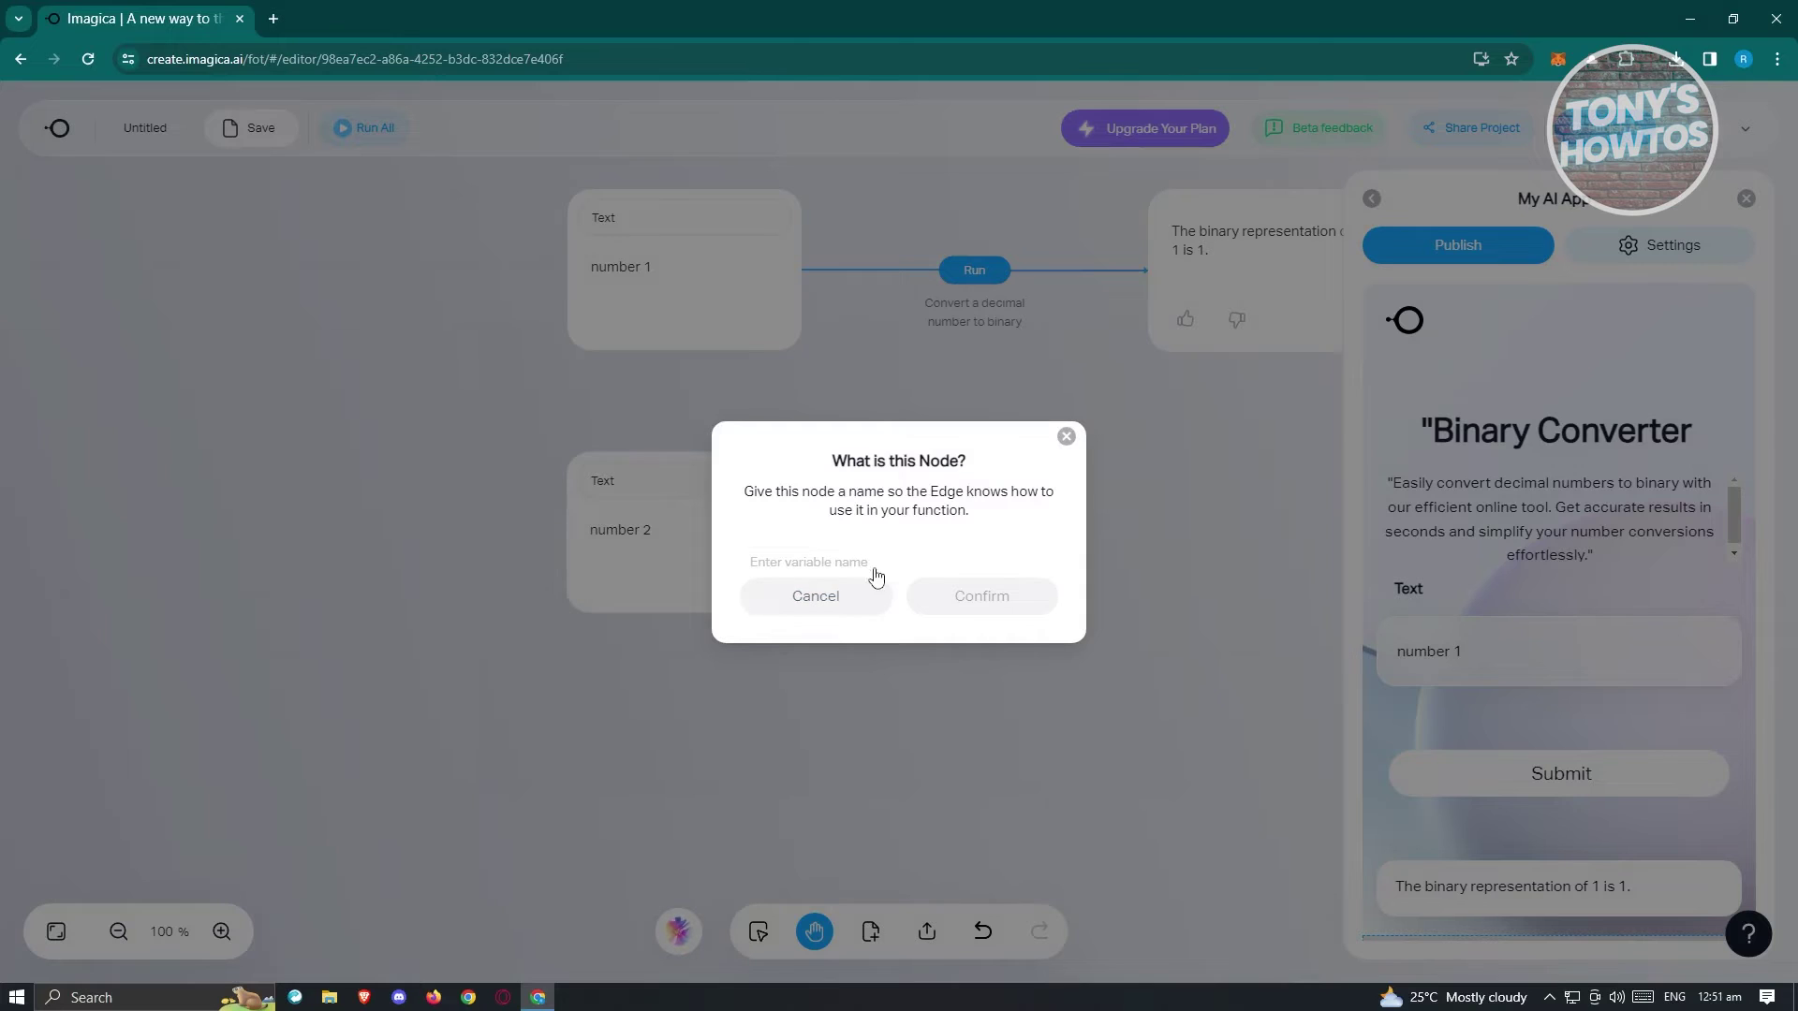
{"action": "left_click", "coordinate": [1067, 438]}
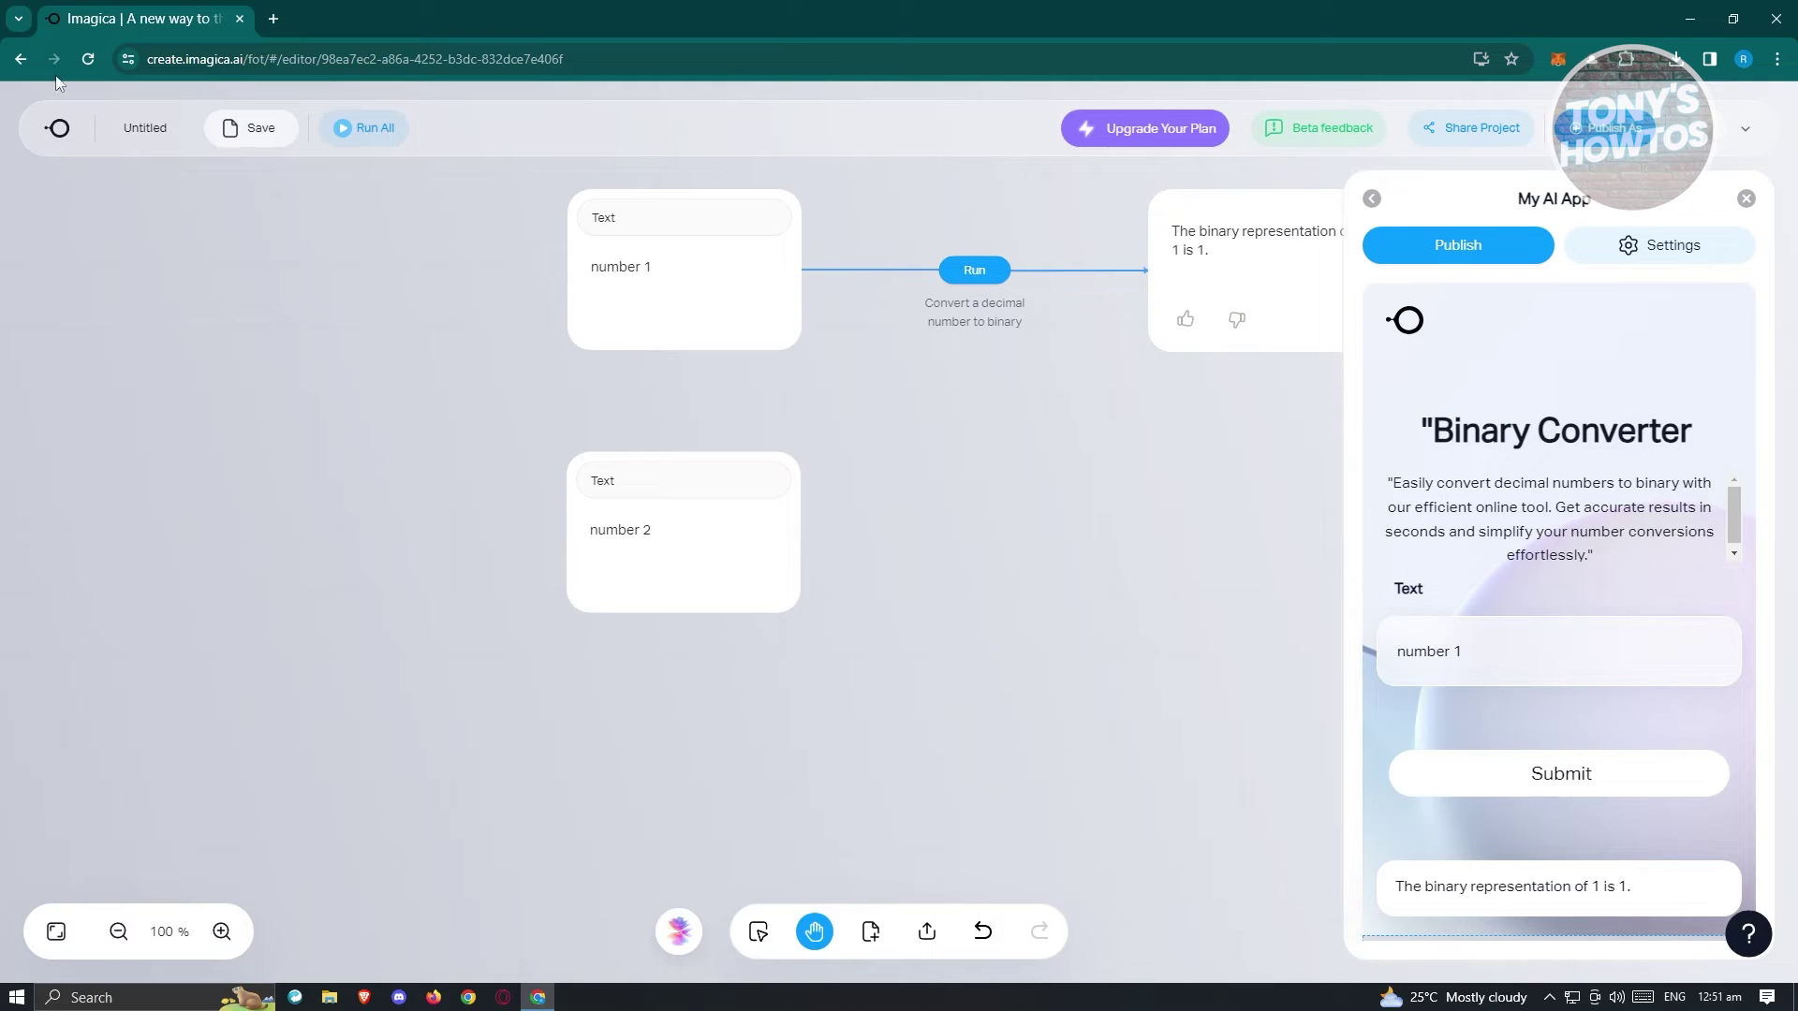
Leave this project, start a new one with Auto Imagica without its introduction, and look through the example starter prompts.
{"action": "left_click", "coordinate": [26, 61]}
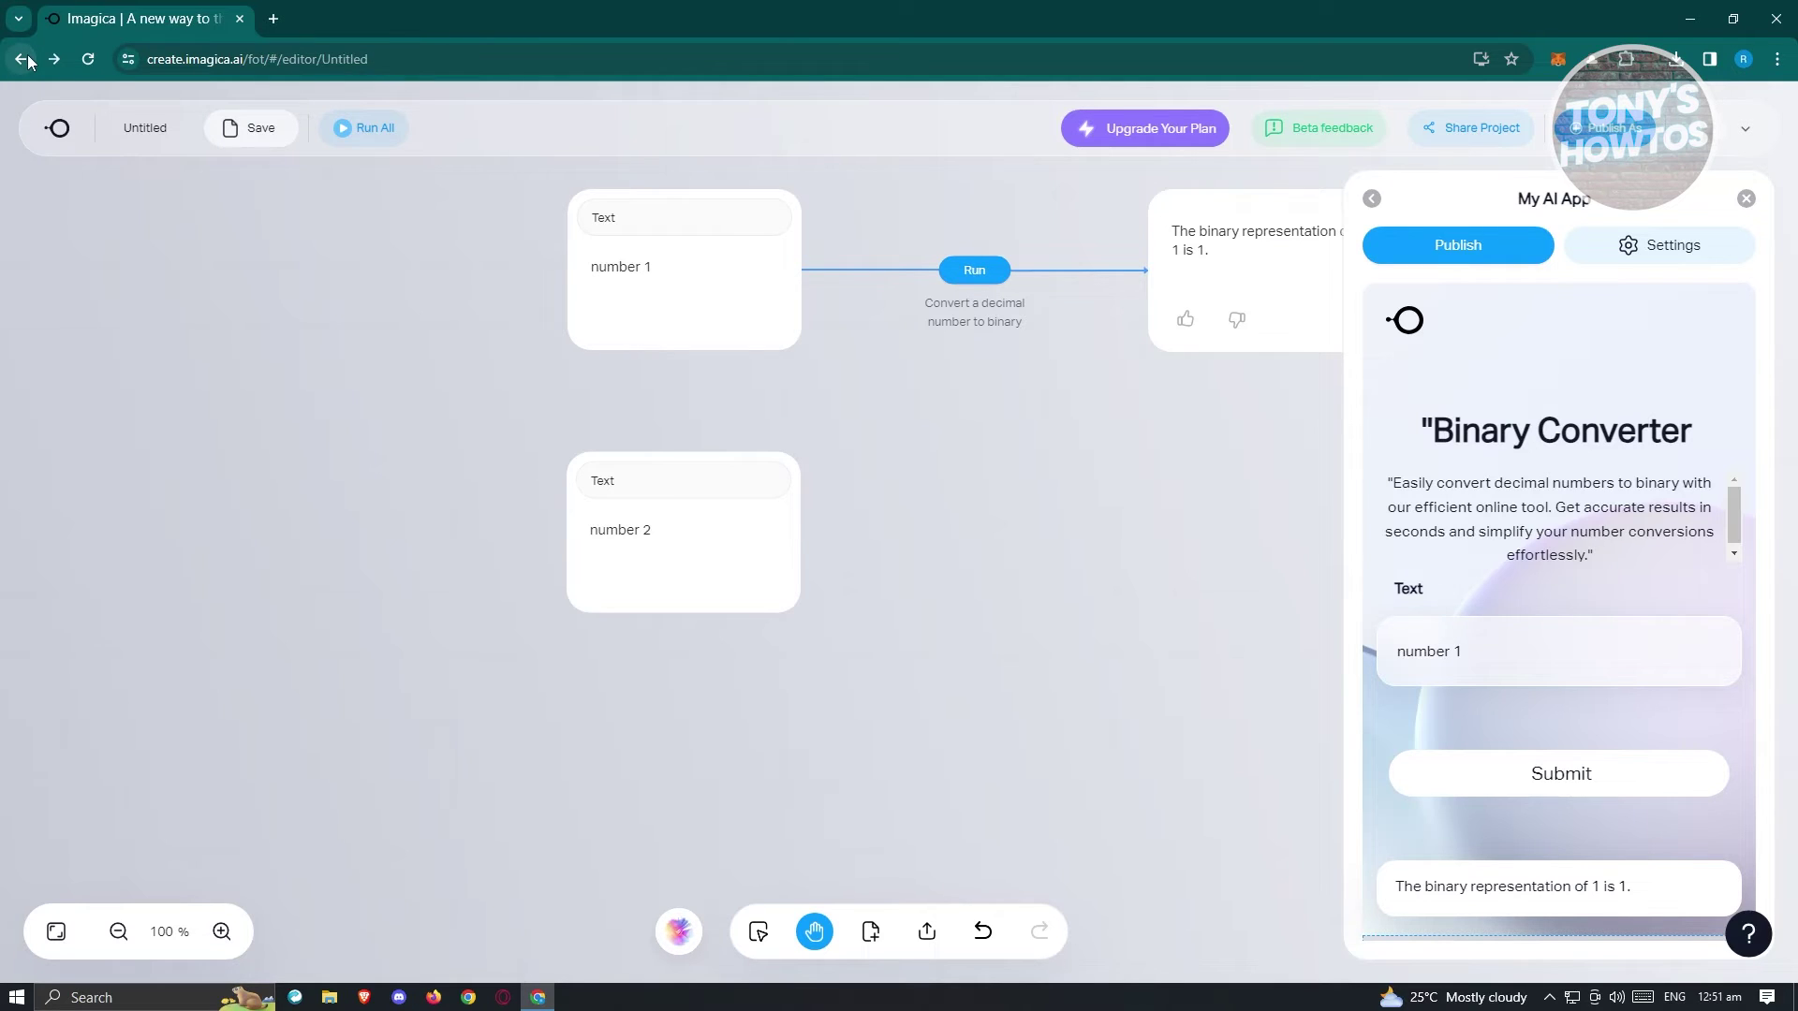
{"action": "left_click", "coordinate": [26, 61]}
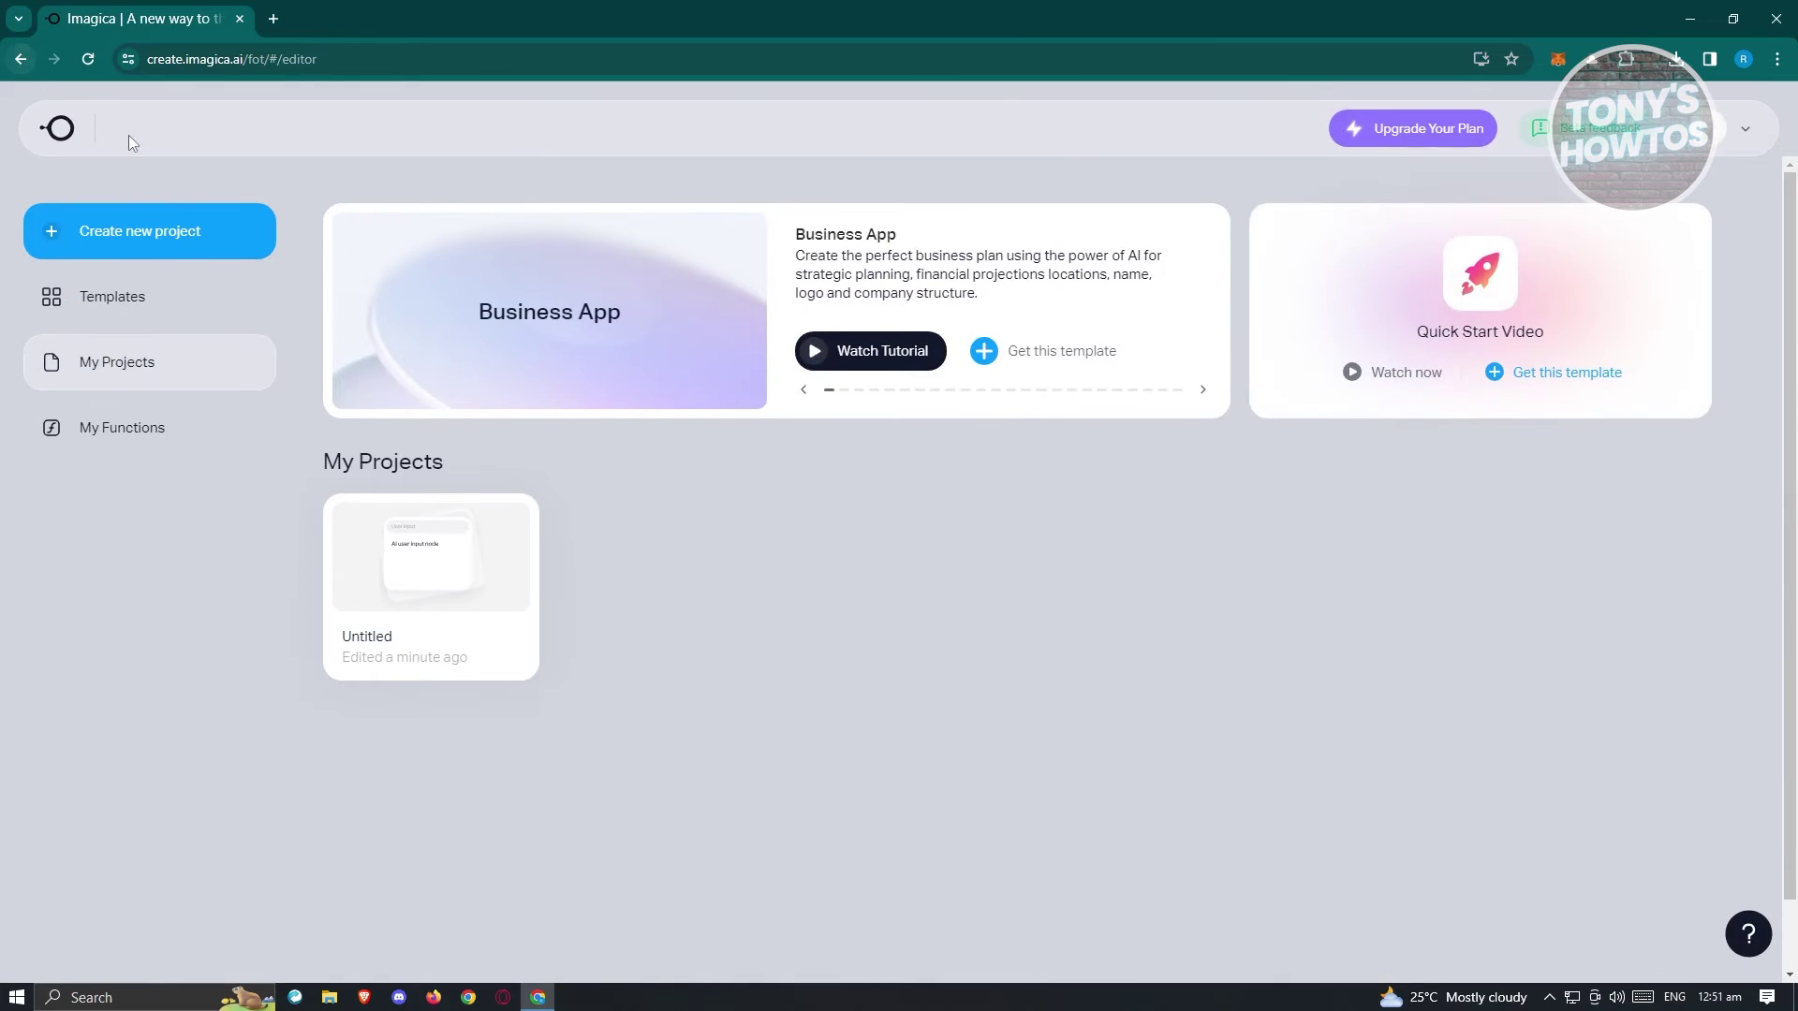
{"action": "left_click", "coordinate": [174, 239]}
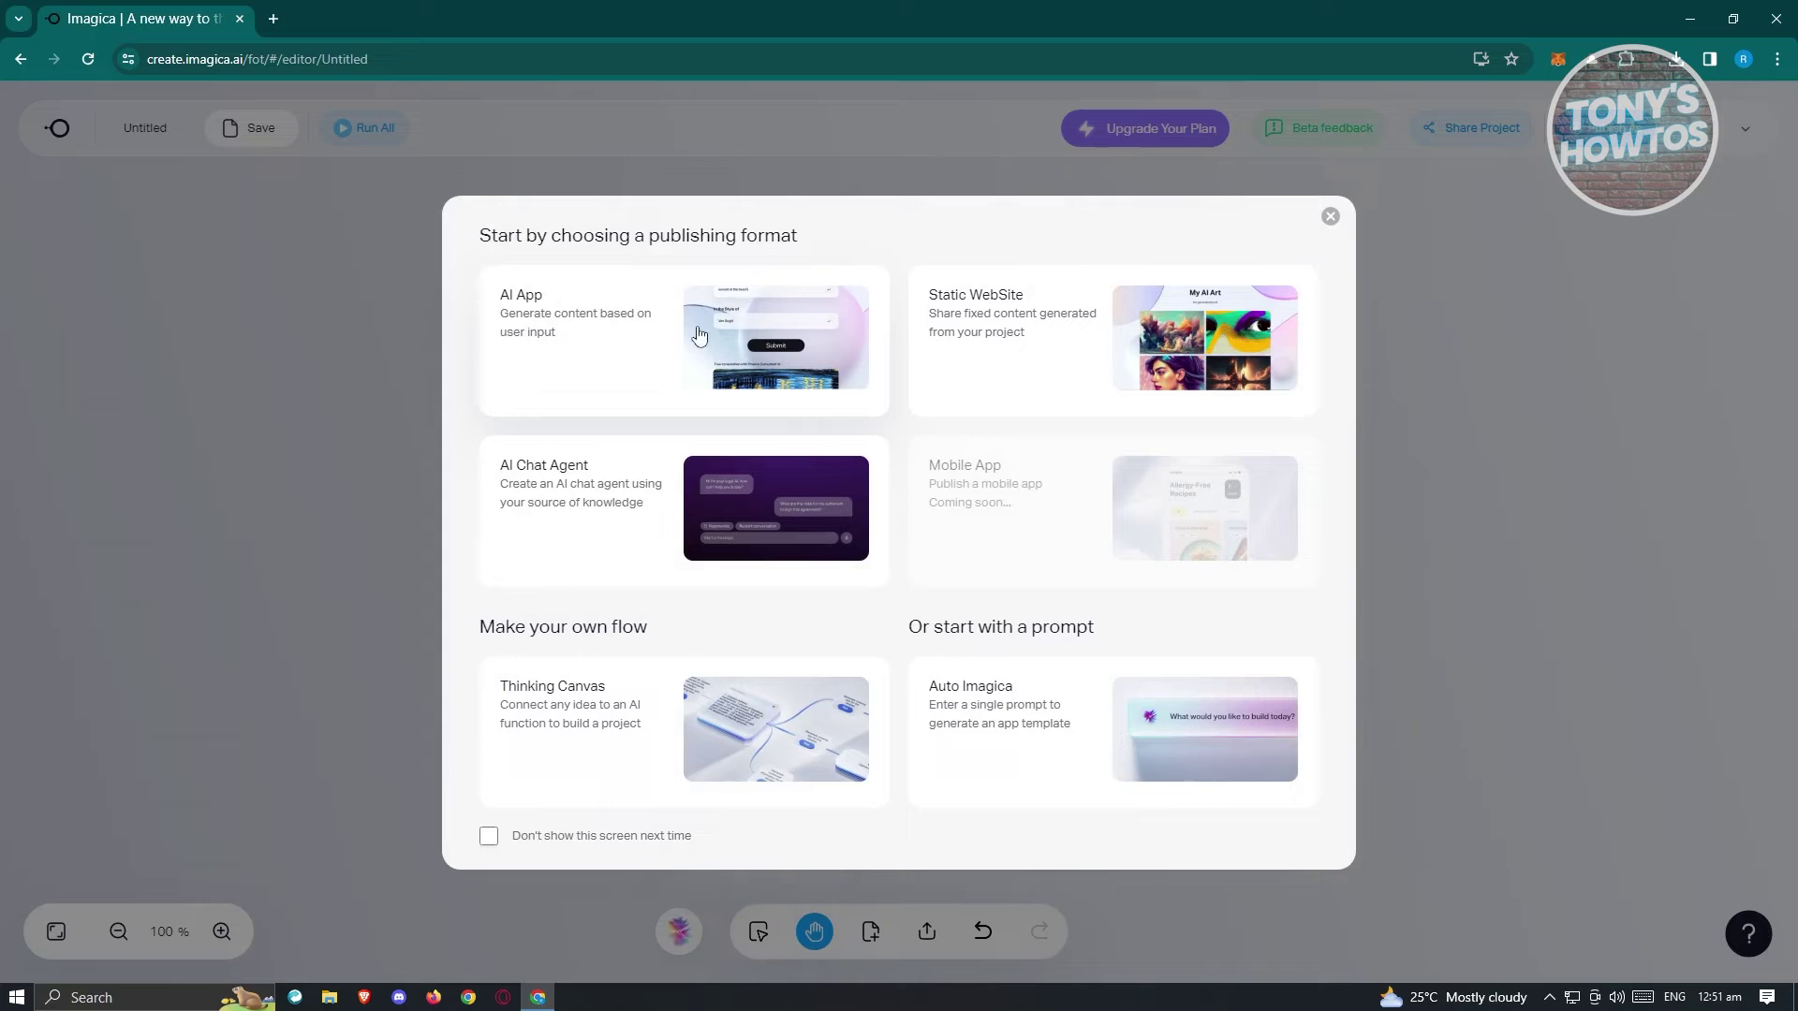
{"action": "left_click", "coordinate": [1021, 755]}
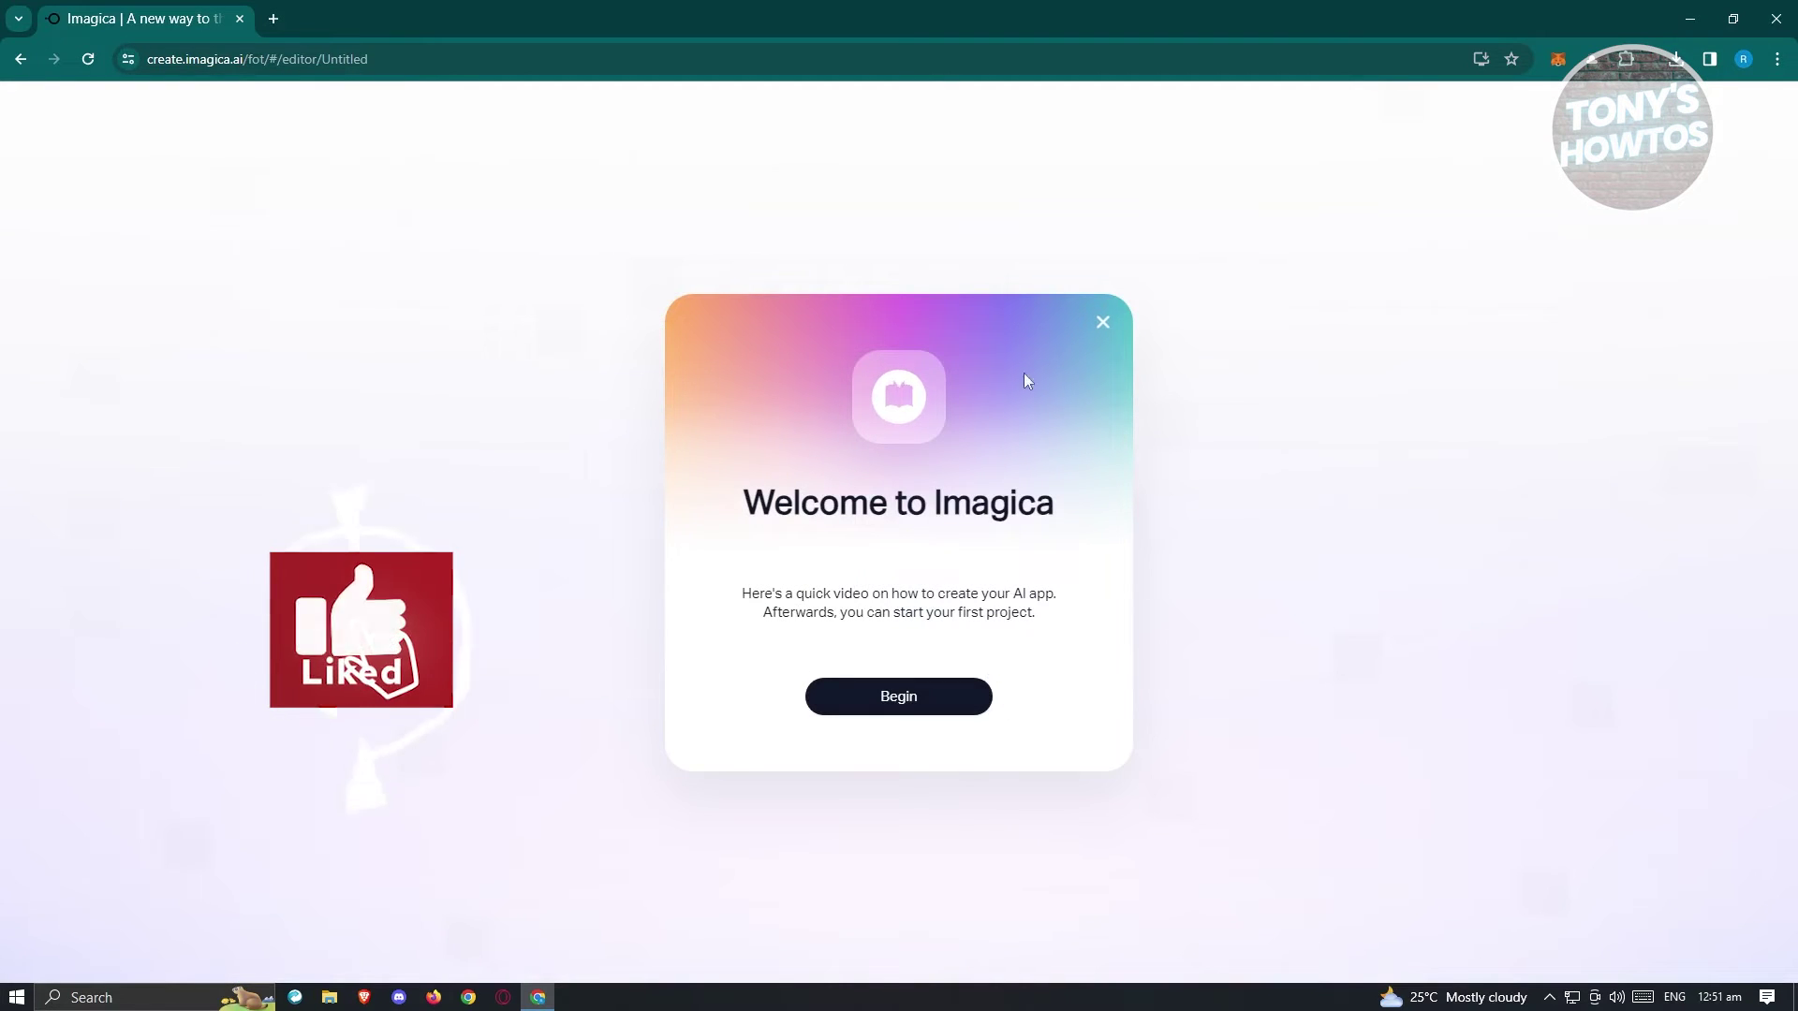
{"action": "left_click", "coordinate": [1103, 322]}
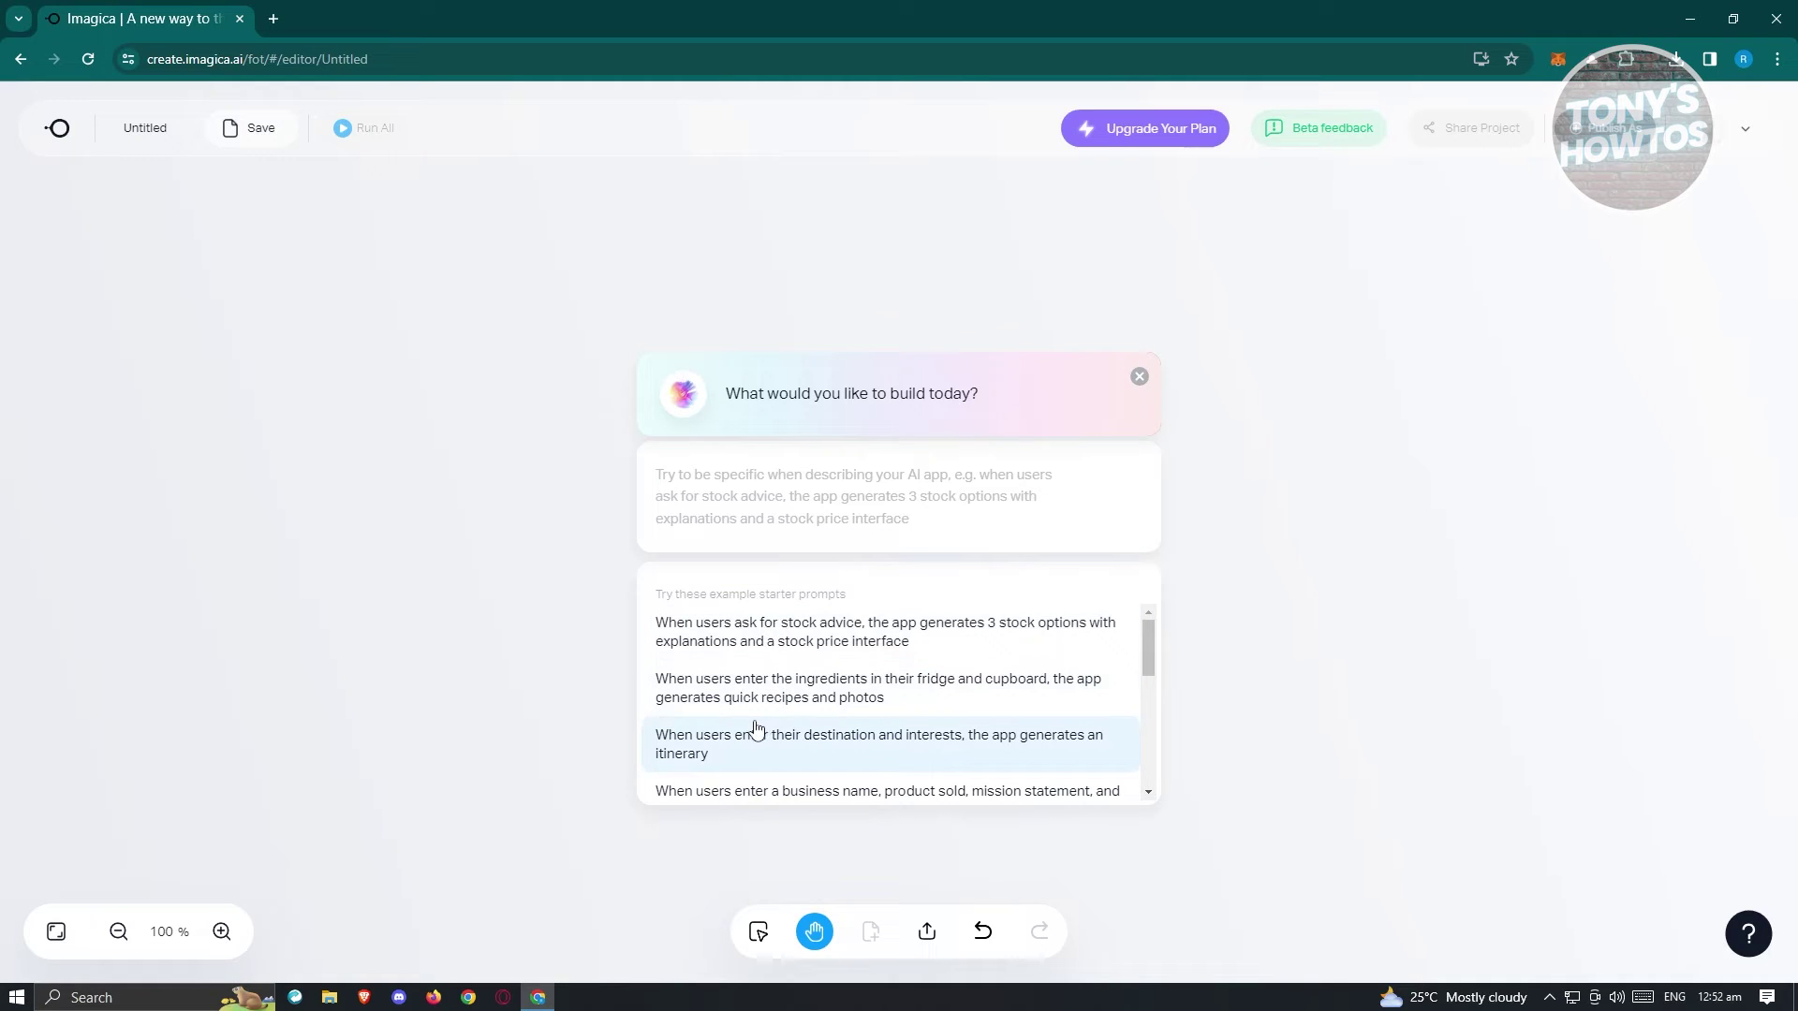
{"action": "scroll", "coordinate": [927, 754], "scroll_direction": "down", "scroll_amount": 1}
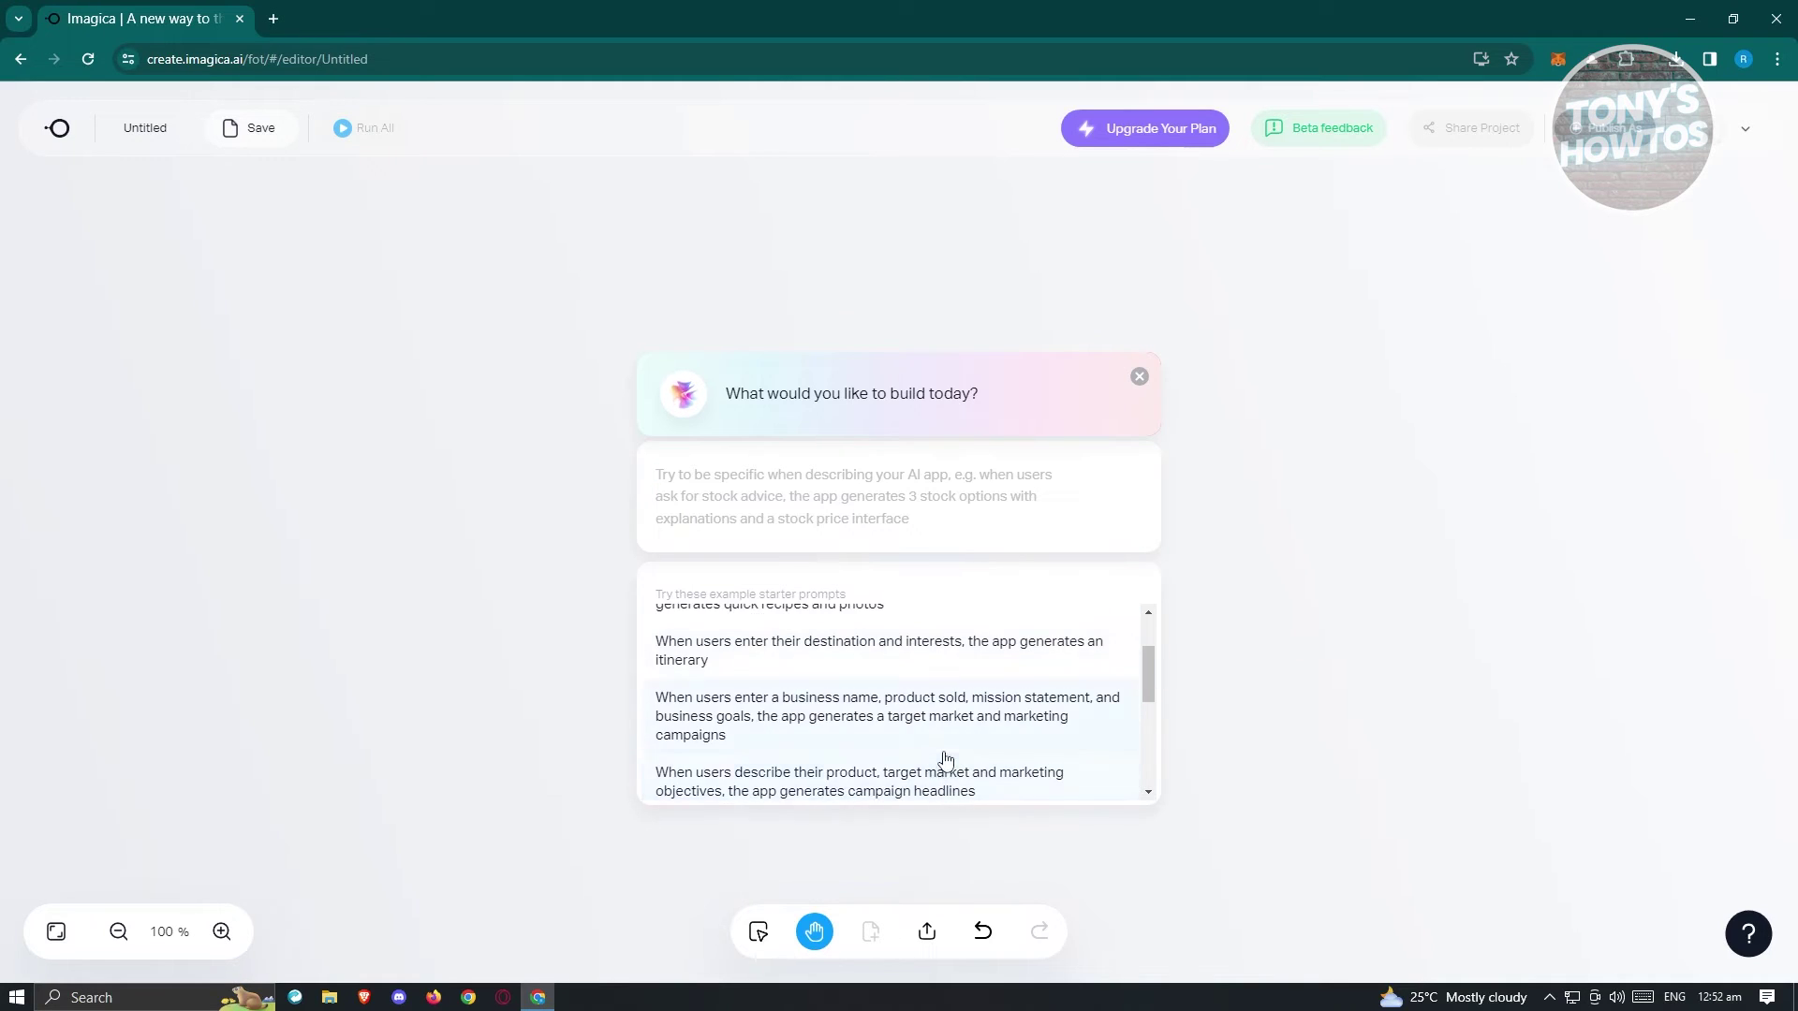
Generate an app from the example starter prompt that makes a savings plan from users' age, income and goals.
{"action": "scroll", "coordinate": [945, 759], "scroll_direction": "down", "scroll_amount": 3}
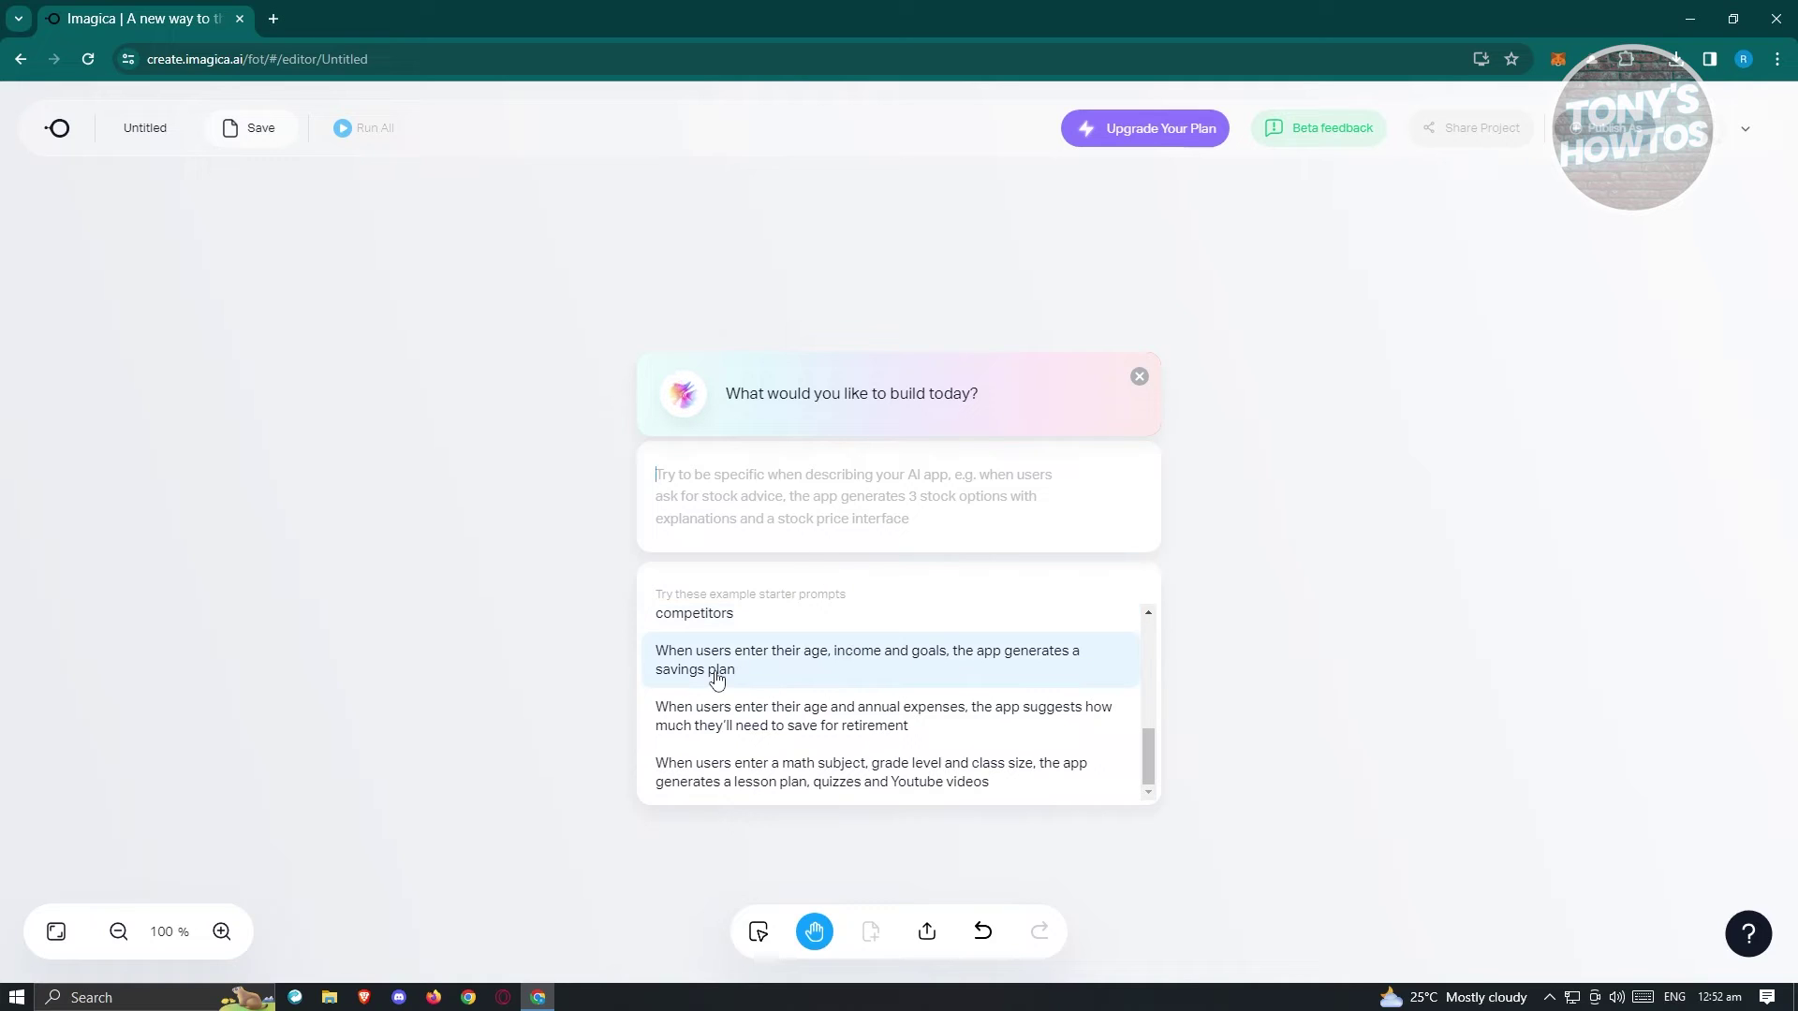
{"action": "left_click", "coordinate": [830, 666]}
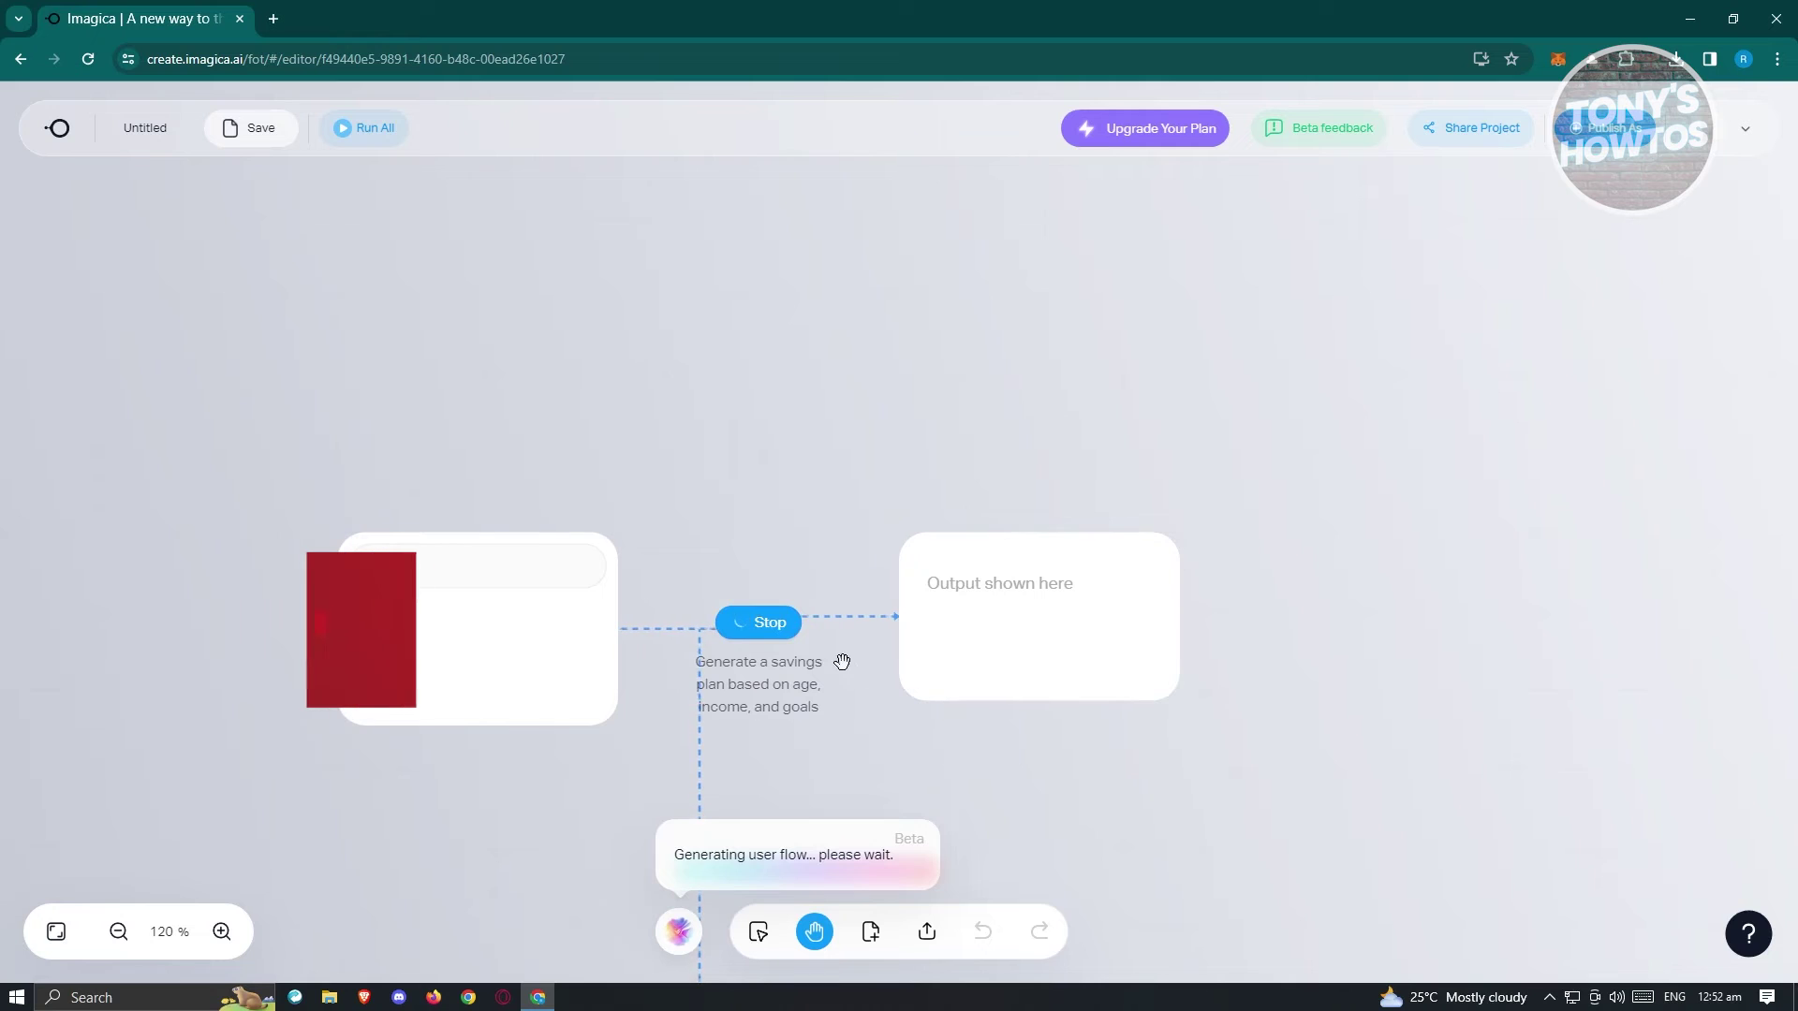
{"action": "mouse_move", "coordinate": [1185, 608]}
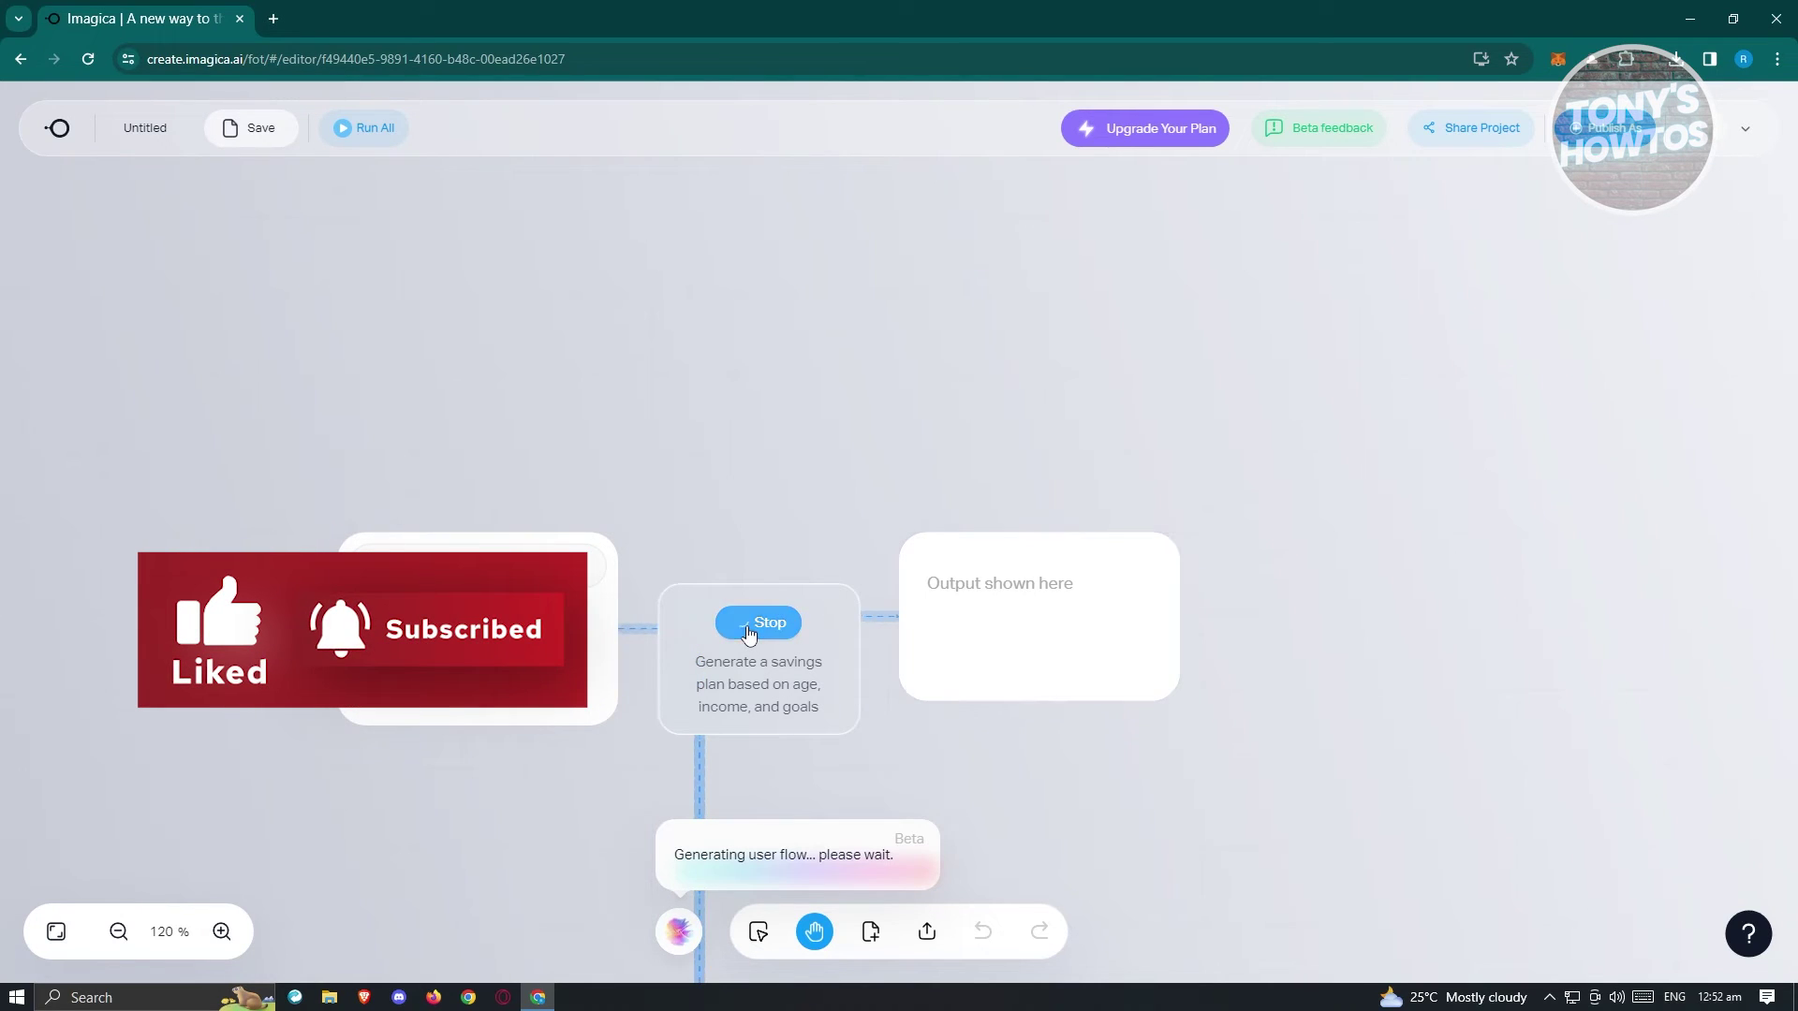
{"action": "scroll", "coordinate": [1269, 702], "scroll_direction": "down", "scroll_amount": 5}
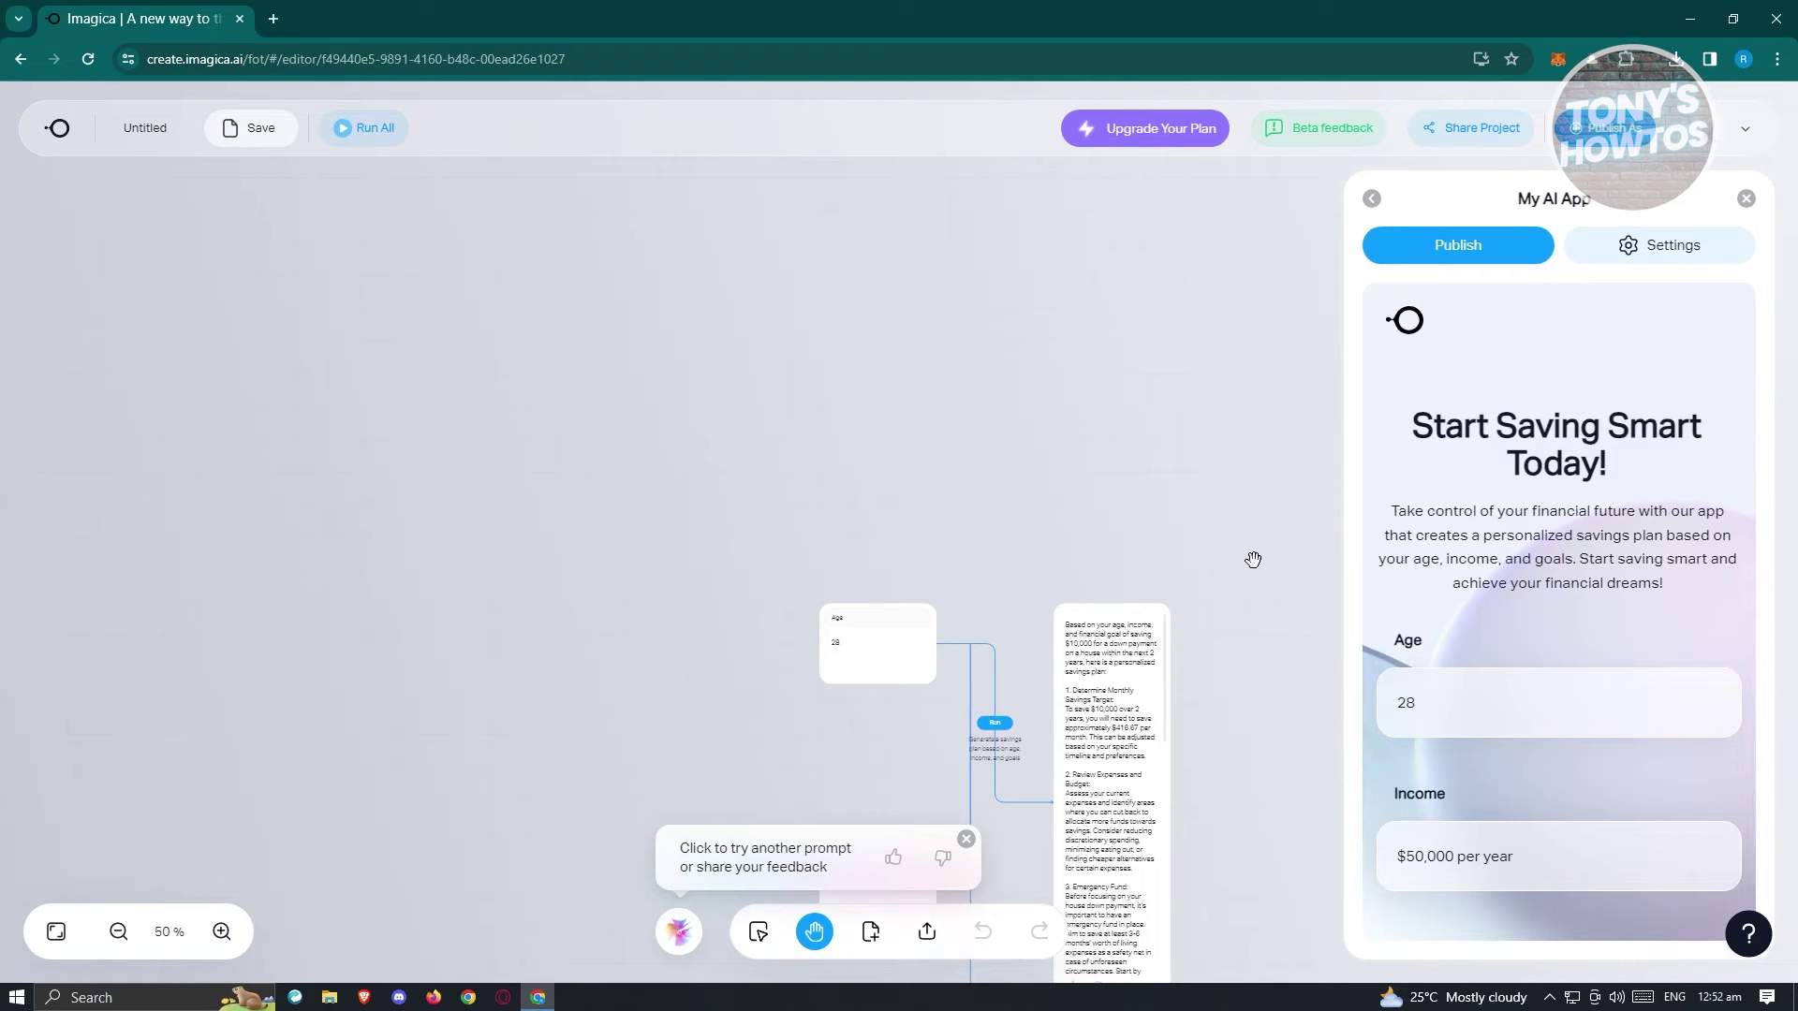
Examine the generated node flow and the app preview's title, description and Age, Income and Goals fields.
{"action": "scroll", "coordinate": [1235, 658], "scroll_direction": "up", "scroll_amount": 3}
{"action": "scroll", "coordinate": [1213, 431], "scroll_direction": "down", "scroll_amount": 6}
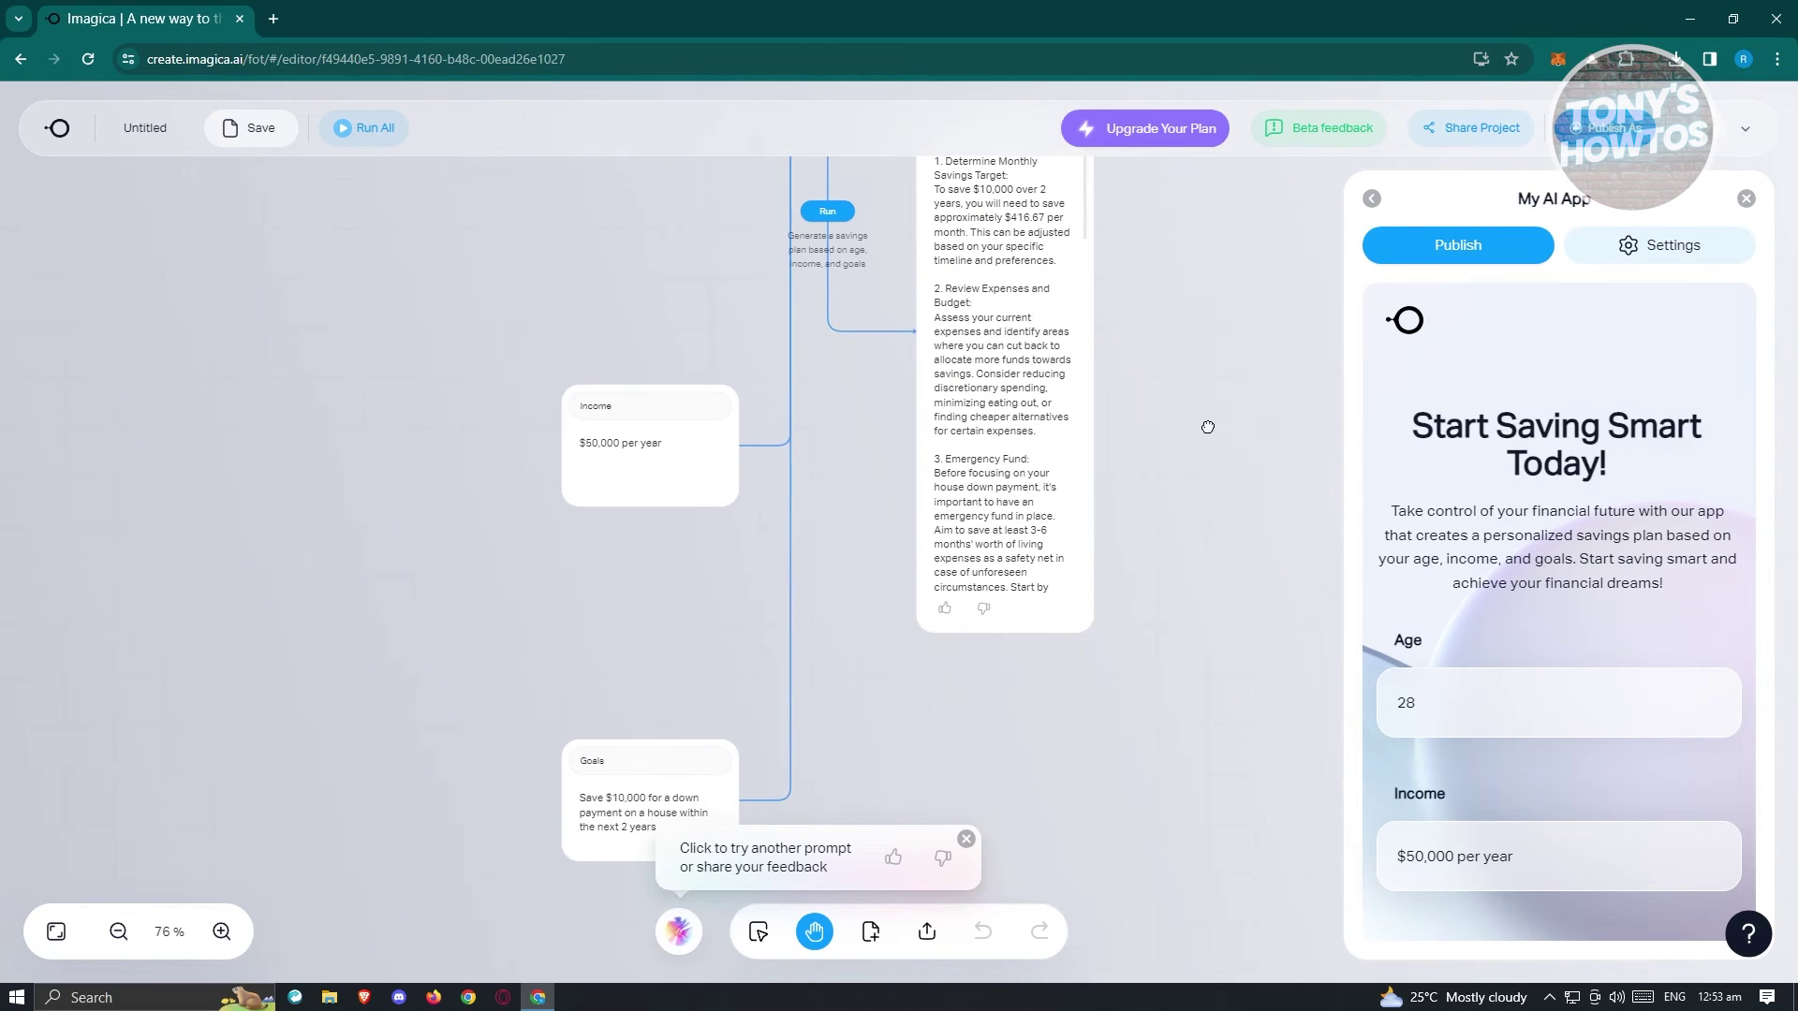
{"action": "left_click_drag", "start_coordinate": [1208, 427], "coordinate": [1196, 546]}
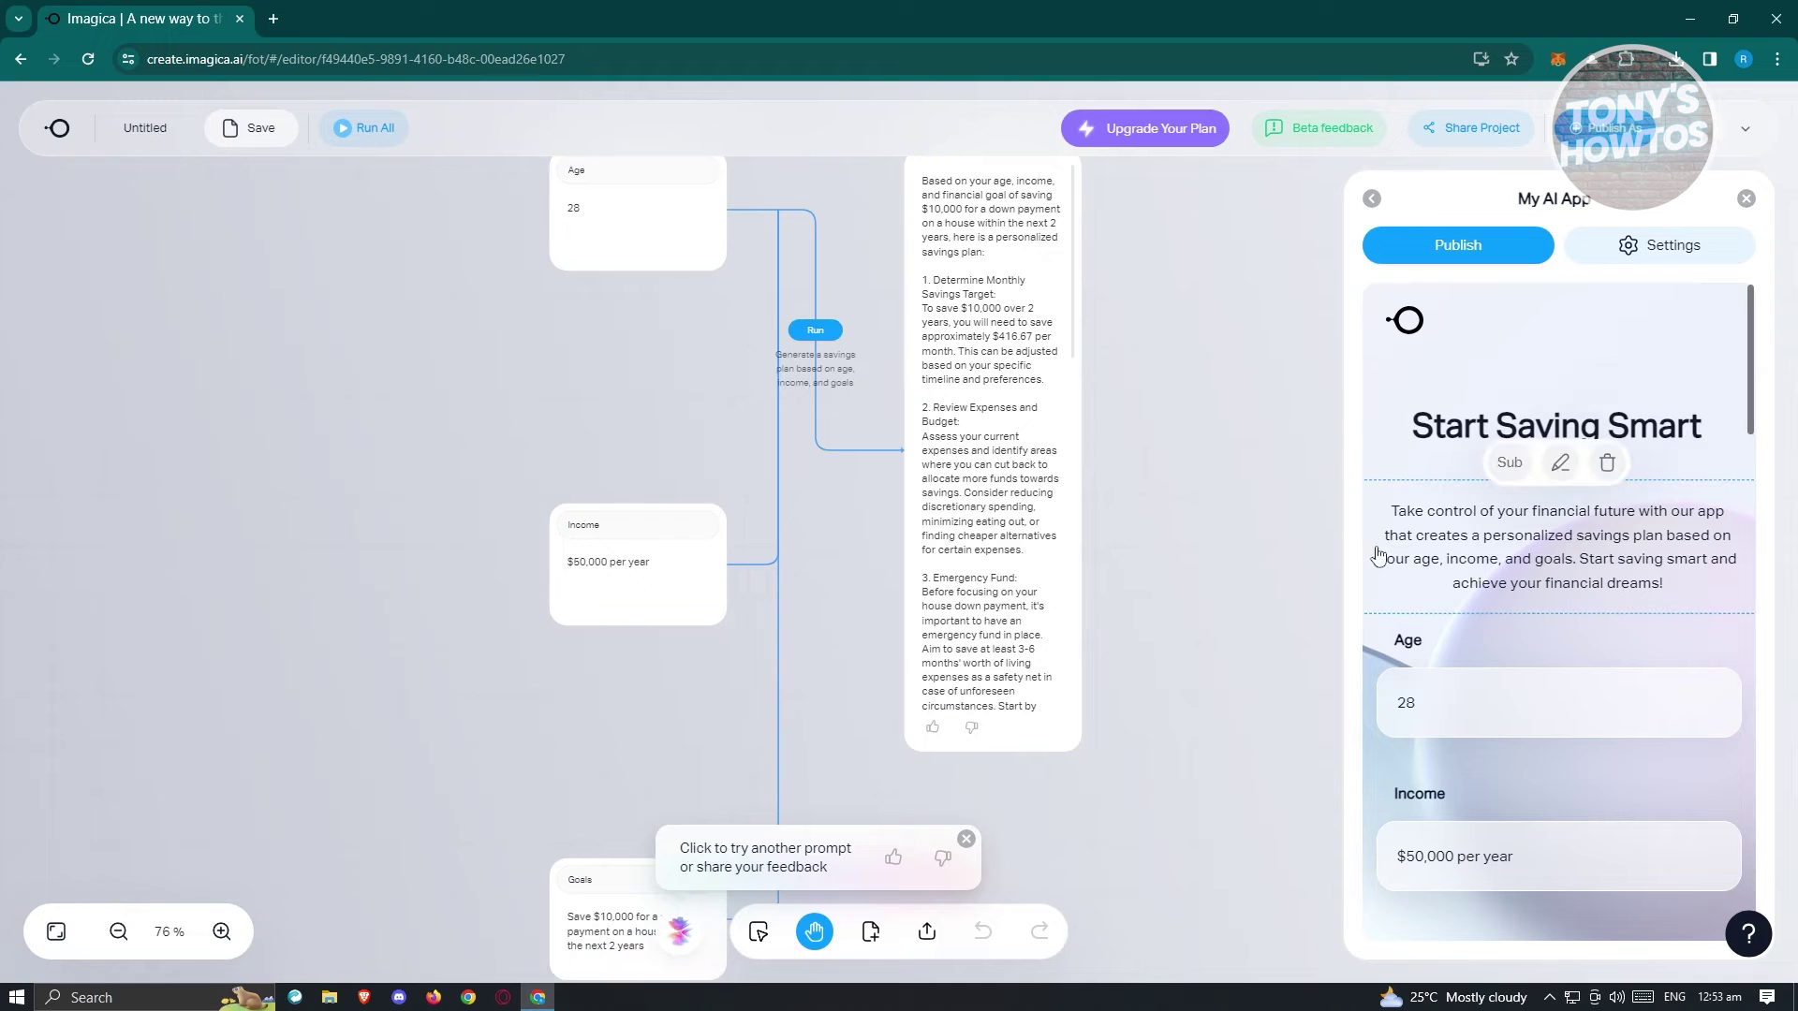
{"action": "left_click", "coordinate": [1498, 693]}
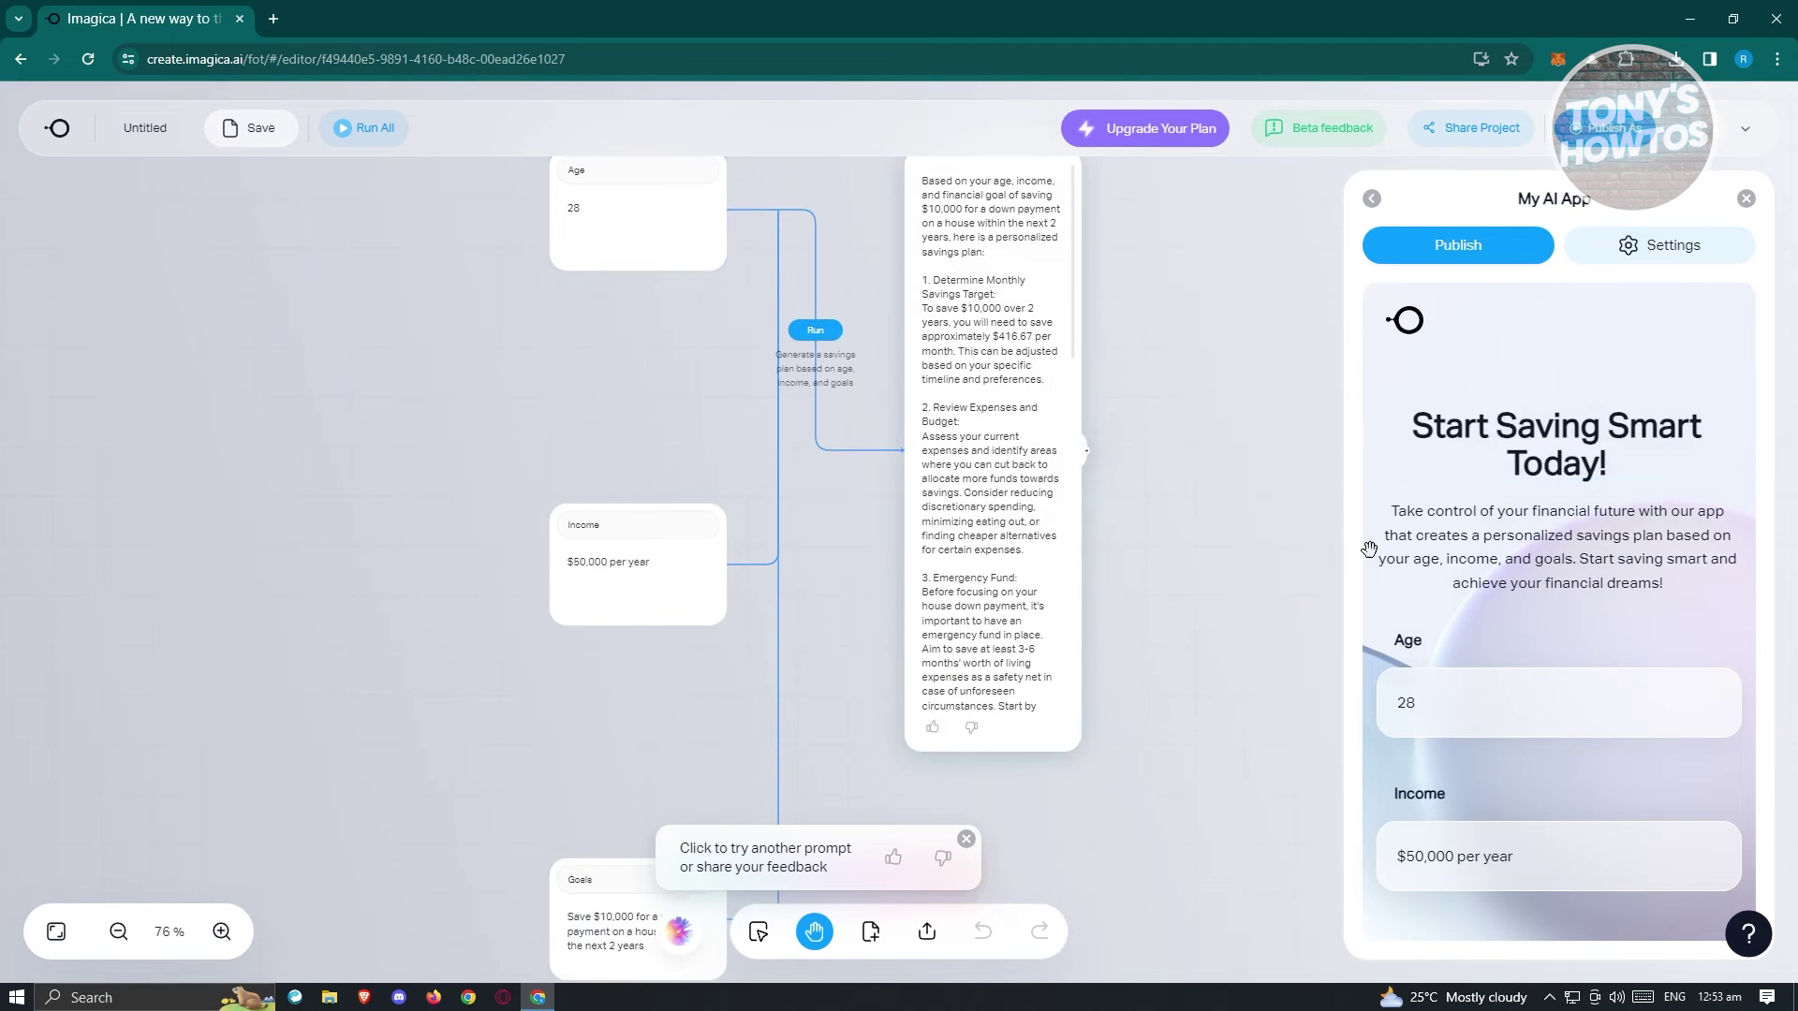
{"action": "scroll", "coordinate": [1503, 712], "scroll_direction": "down", "scroll_amount": 2}
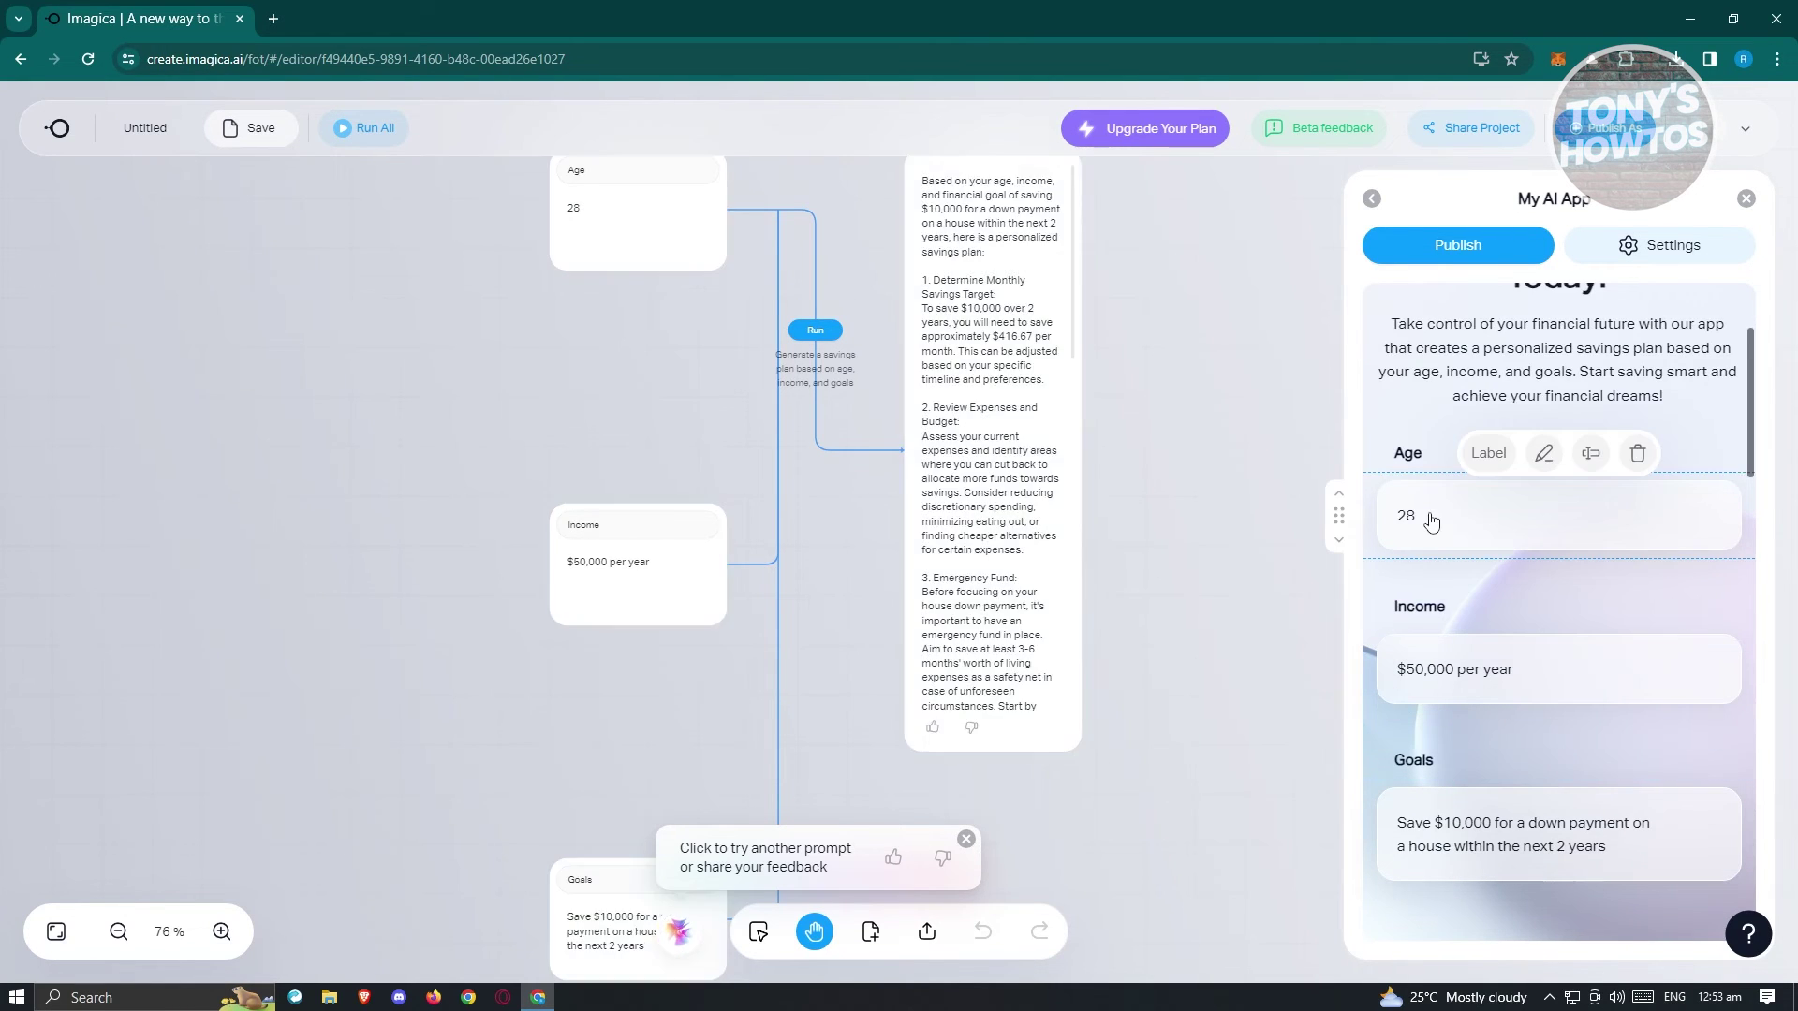
{"action": "mouse_move", "coordinate": [1449, 698]}
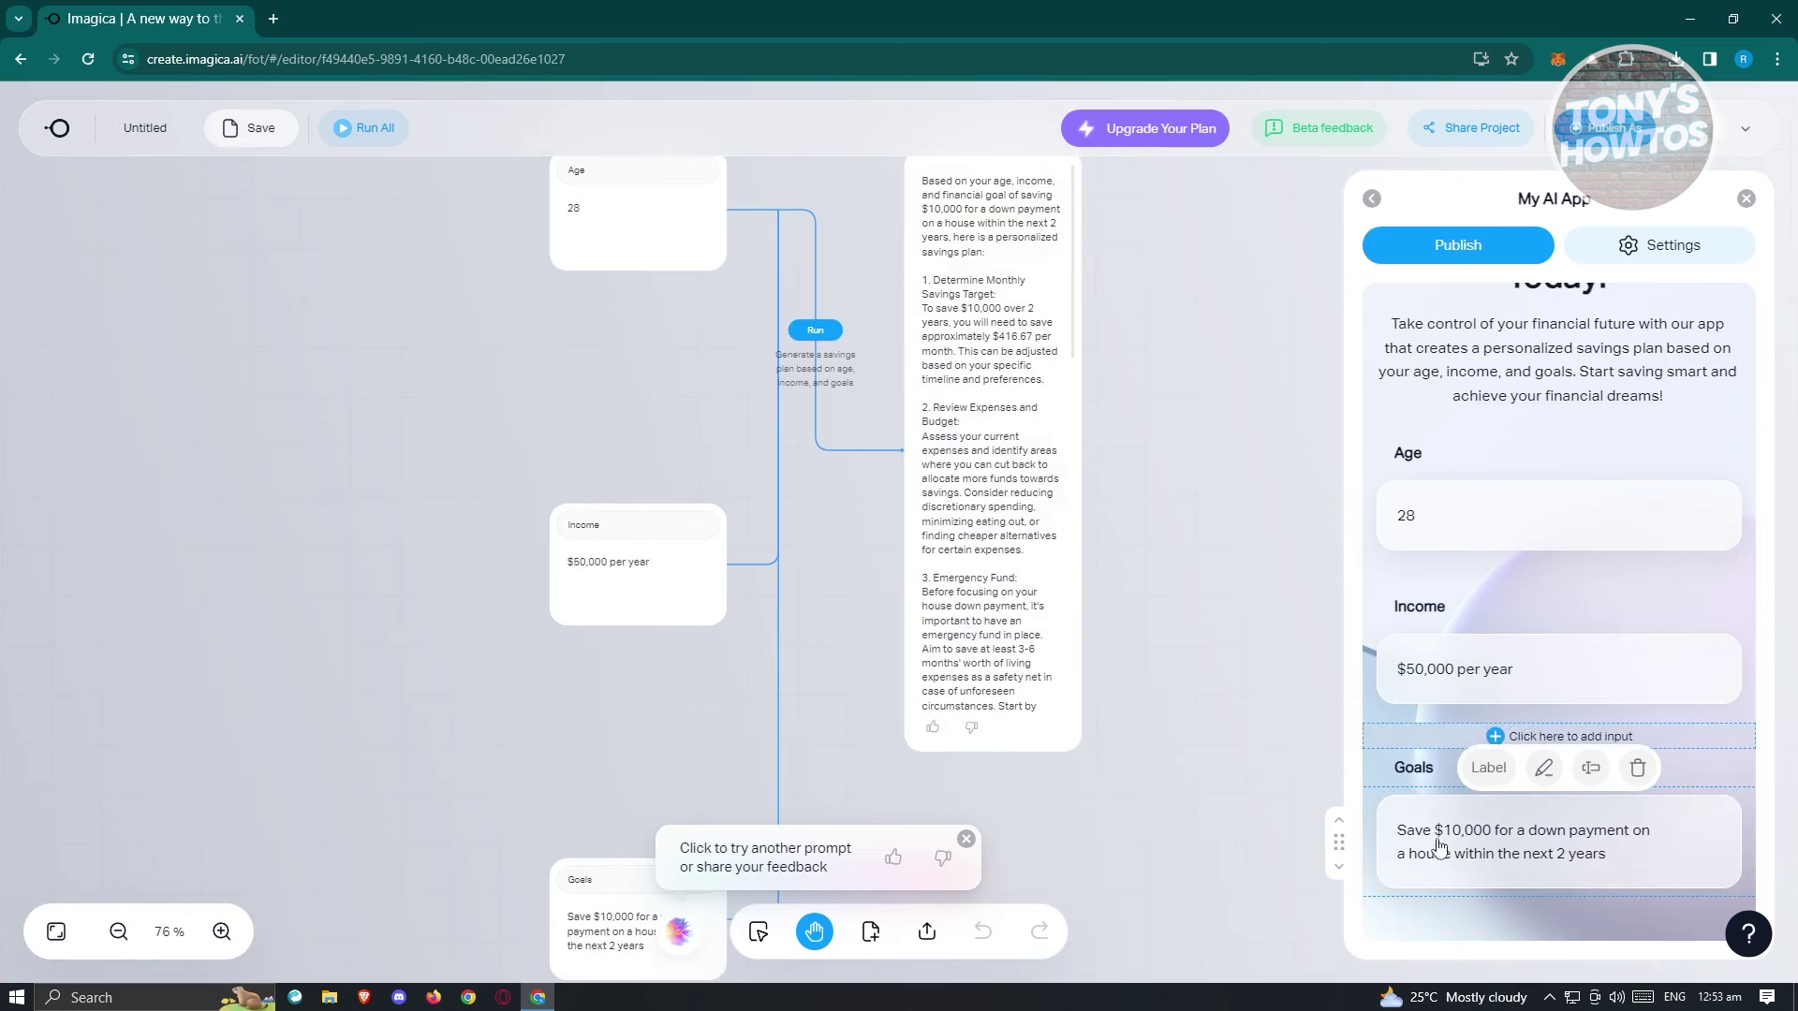
{"action": "mouse_move", "coordinate": [1442, 842]}
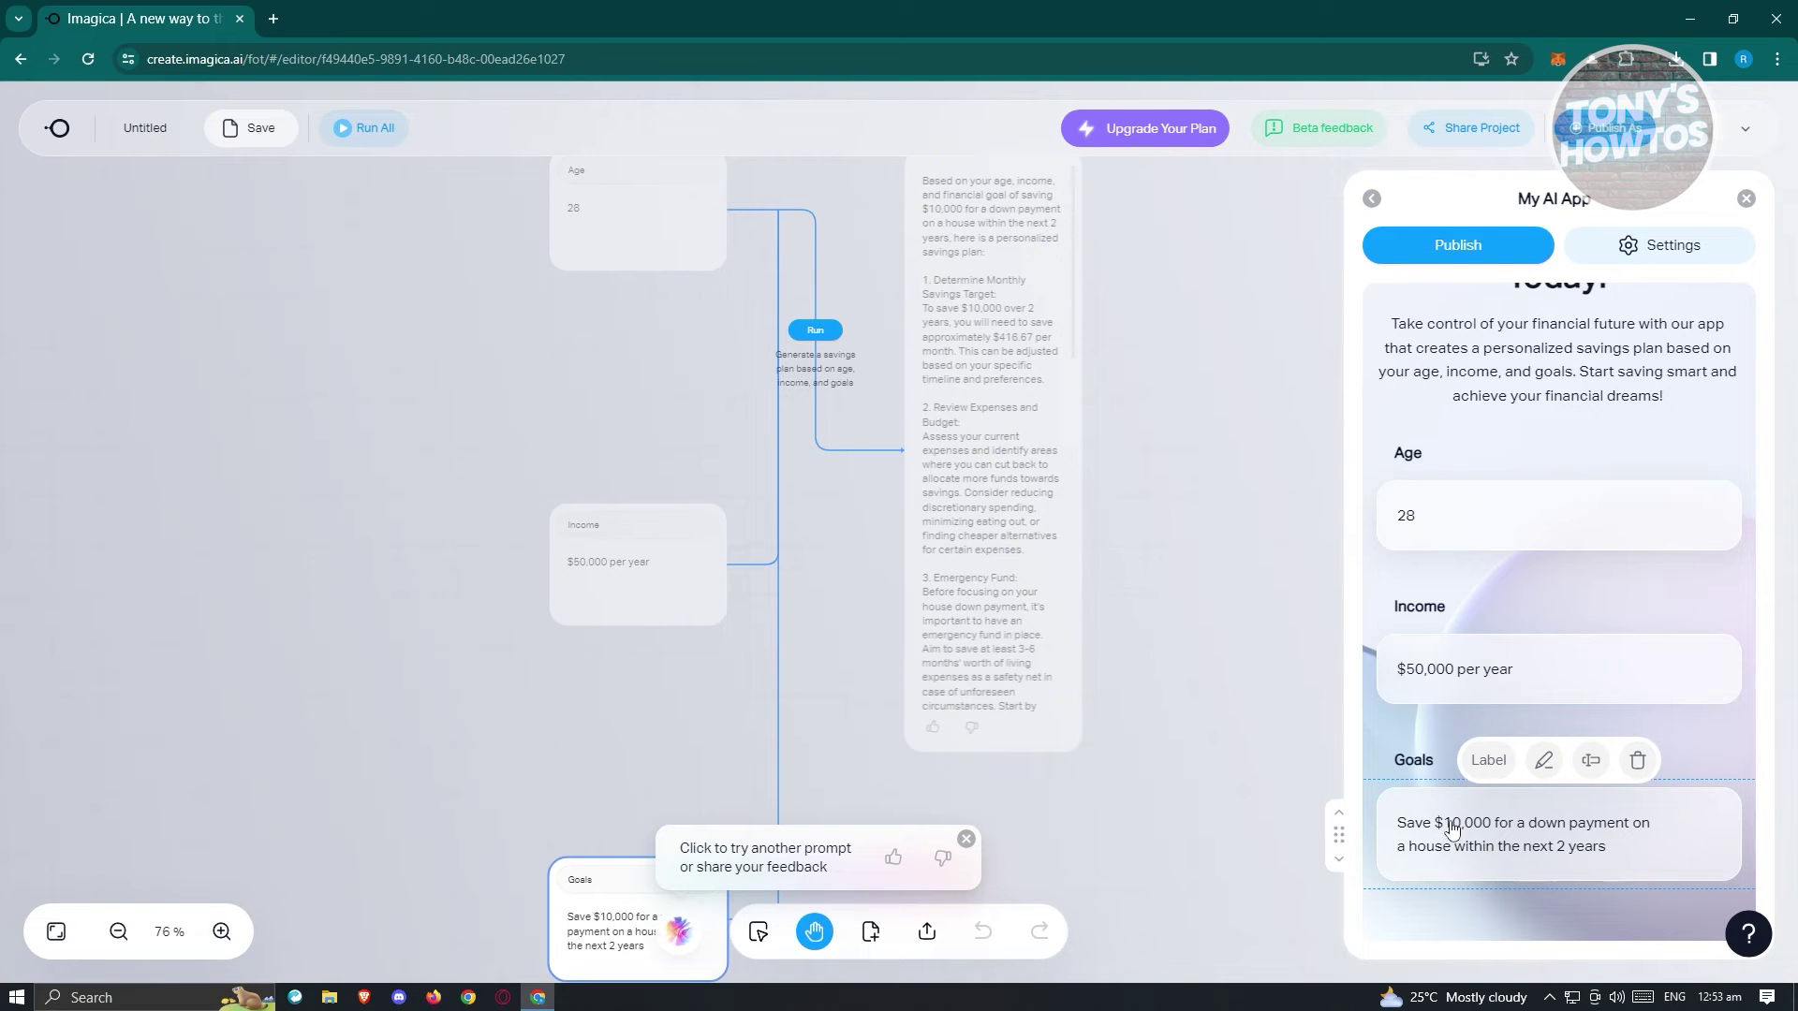
{"action": "scroll", "coordinate": [1485, 823], "scroll_direction": "up", "scroll_amount": 1}
{"action": "mouse_move", "coordinate": [1470, 597]}
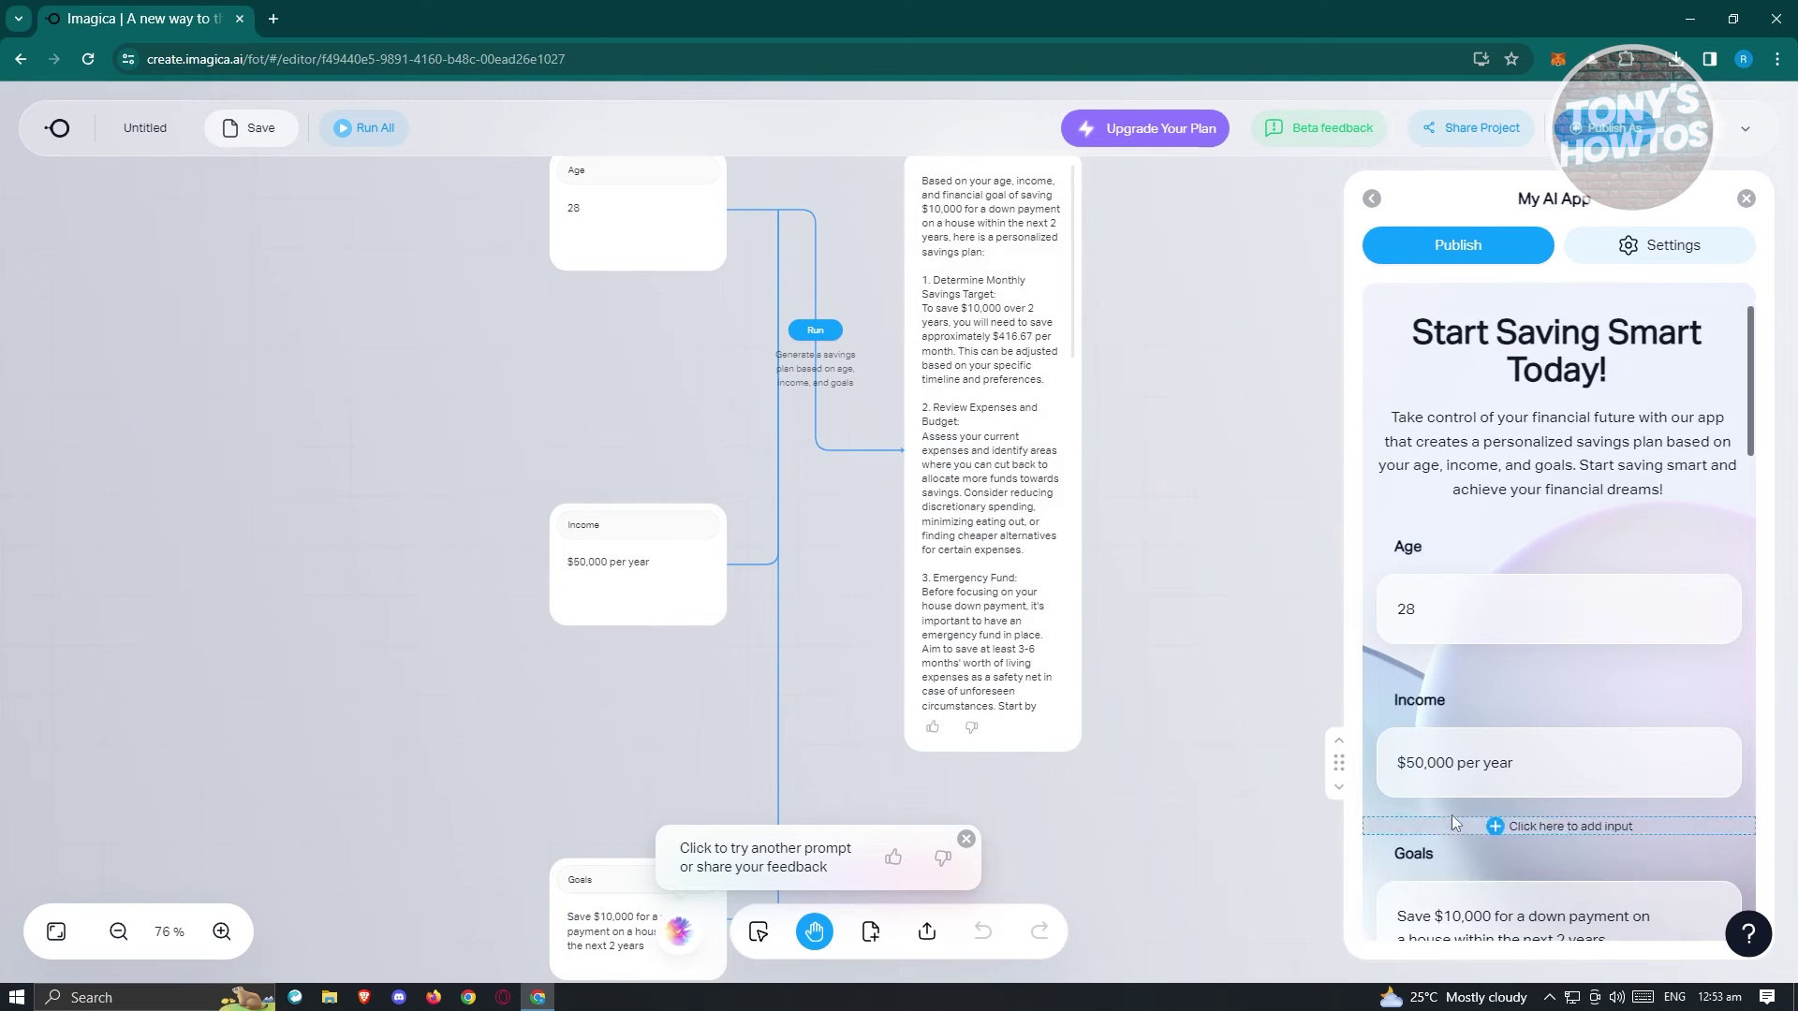
{"action": "scroll", "coordinate": [1489, 815], "scroll_direction": "up", "scroll_amount": 1}
{"action": "mouse_move", "coordinate": [1509, 418]}
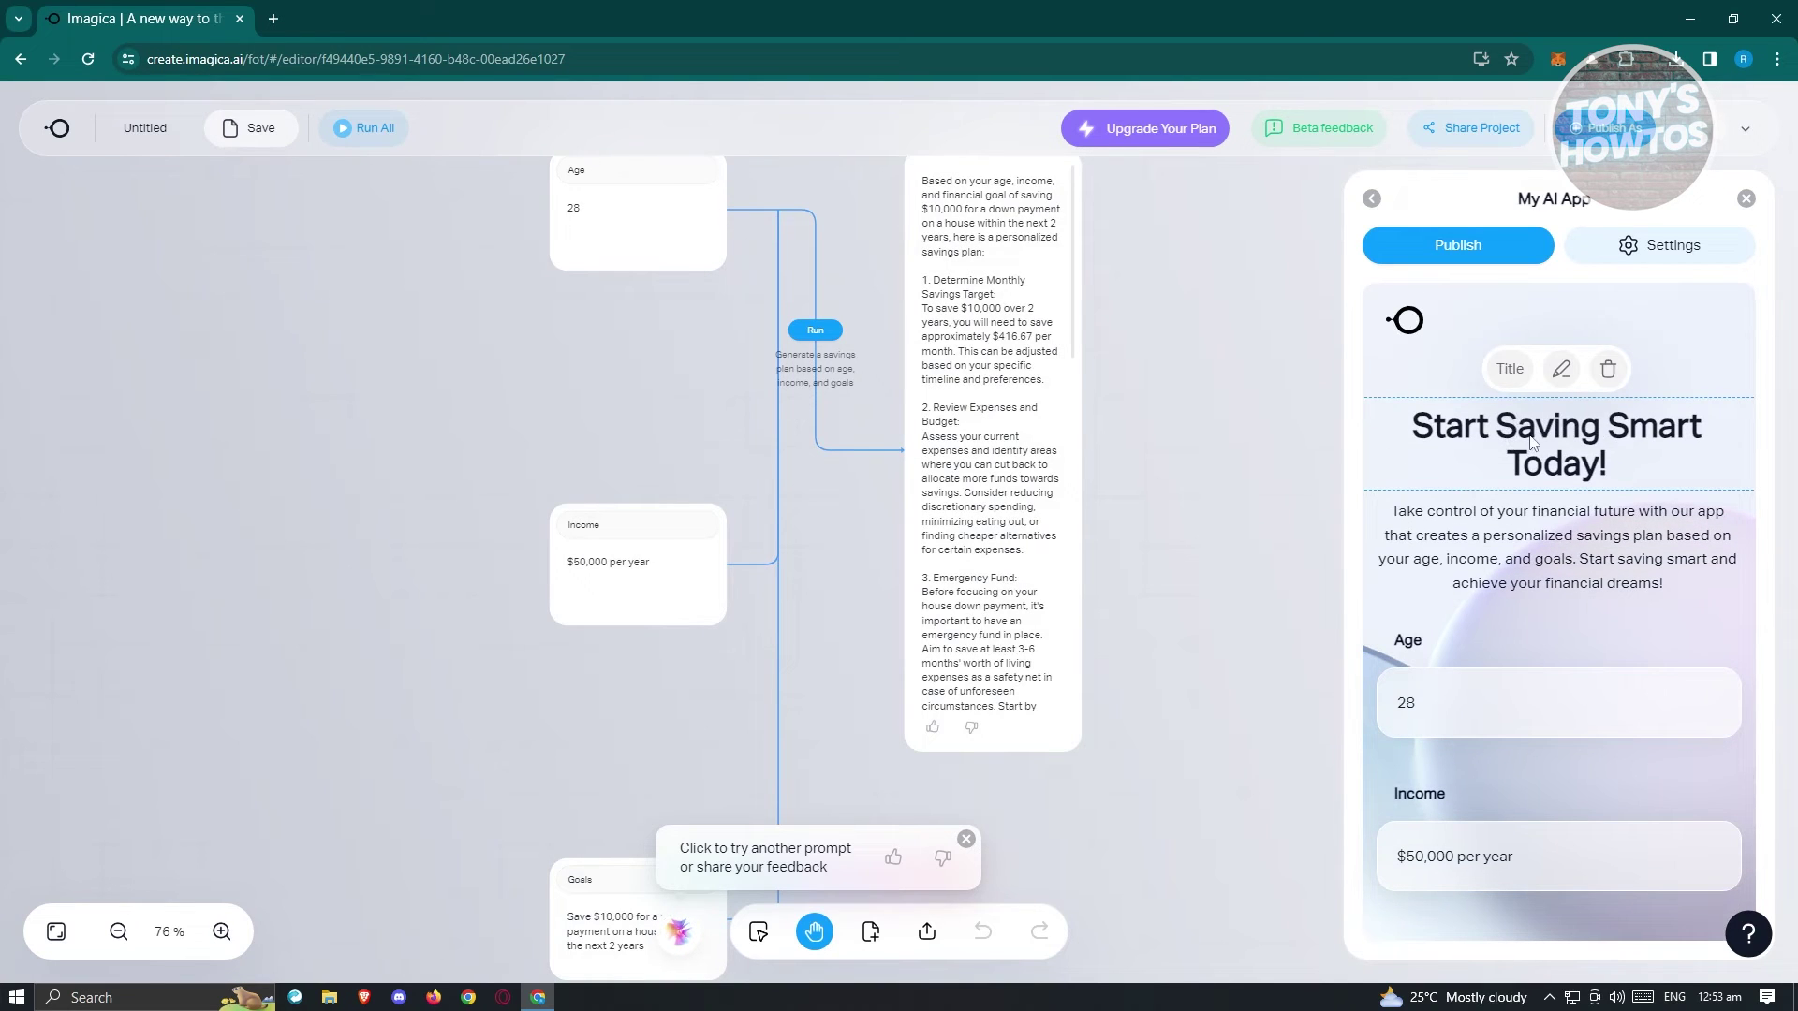
{"action": "scroll", "coordinate": [1532, 442], "scroll_direction": "down", "scroll_amount": 4}
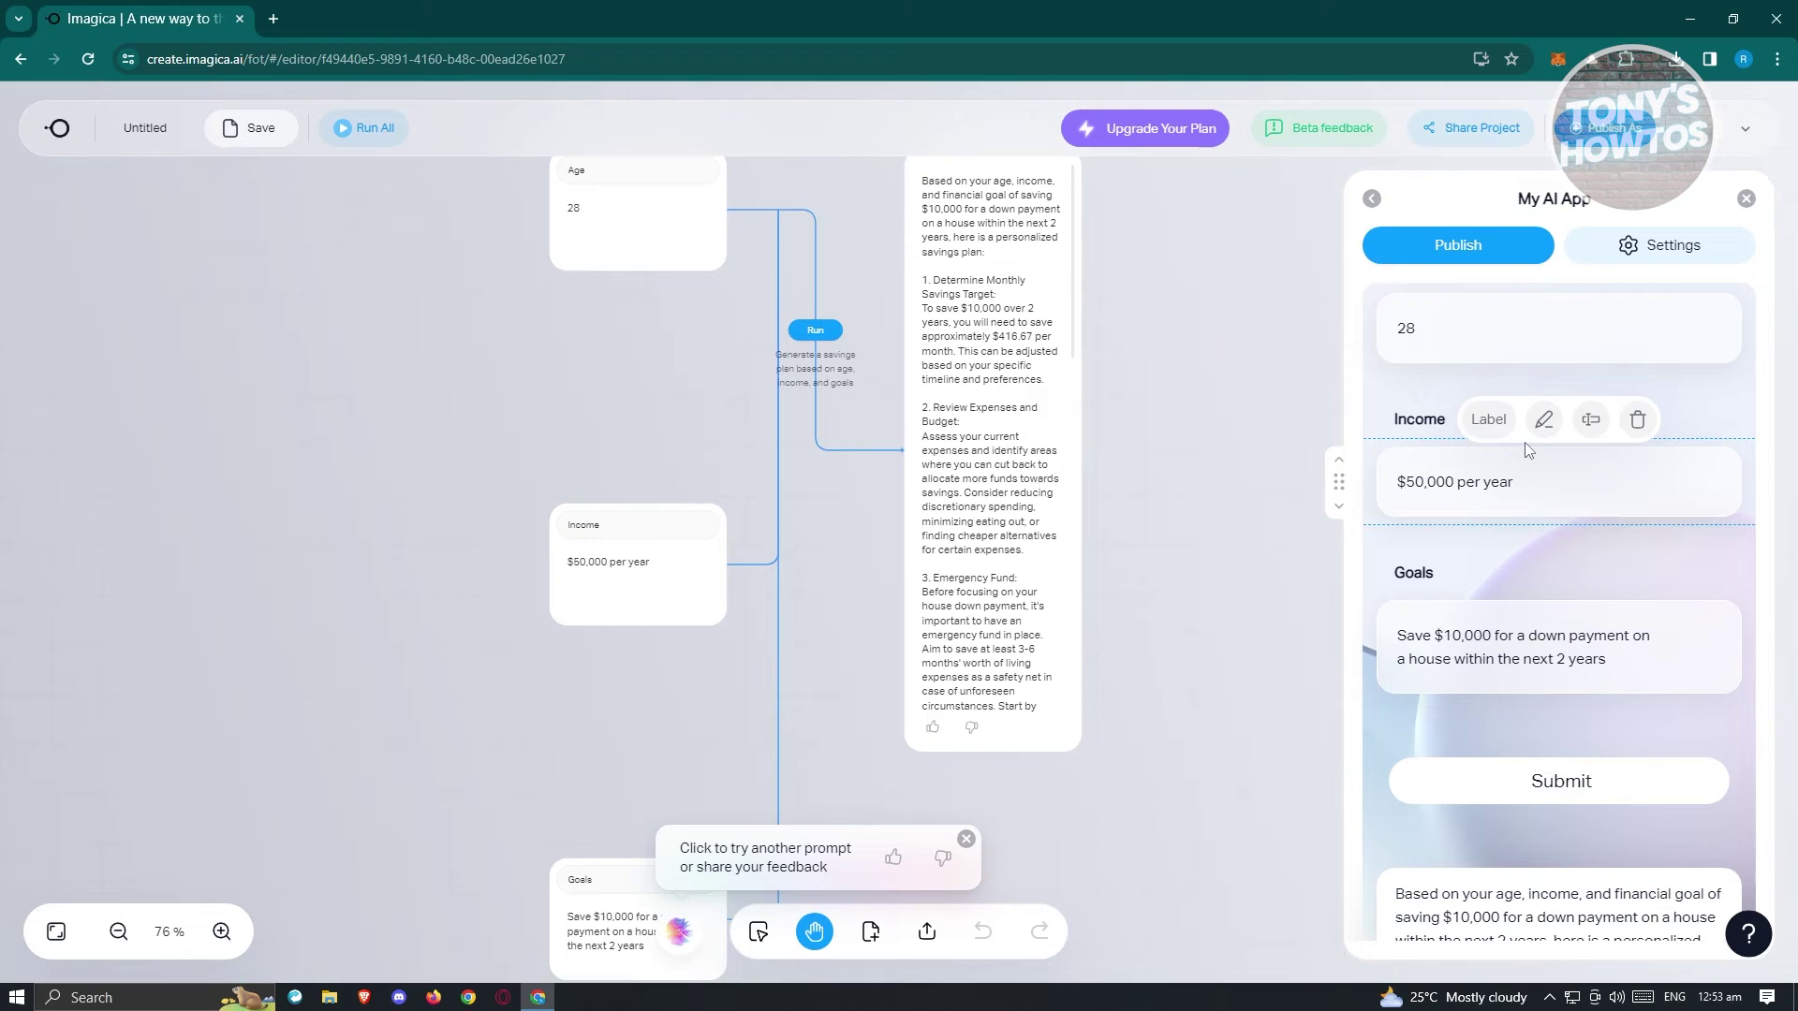
Move the Income node up on the canvas, closer to the Age node.
{"action": "mouse_move", "coordinate": [657, 546]}
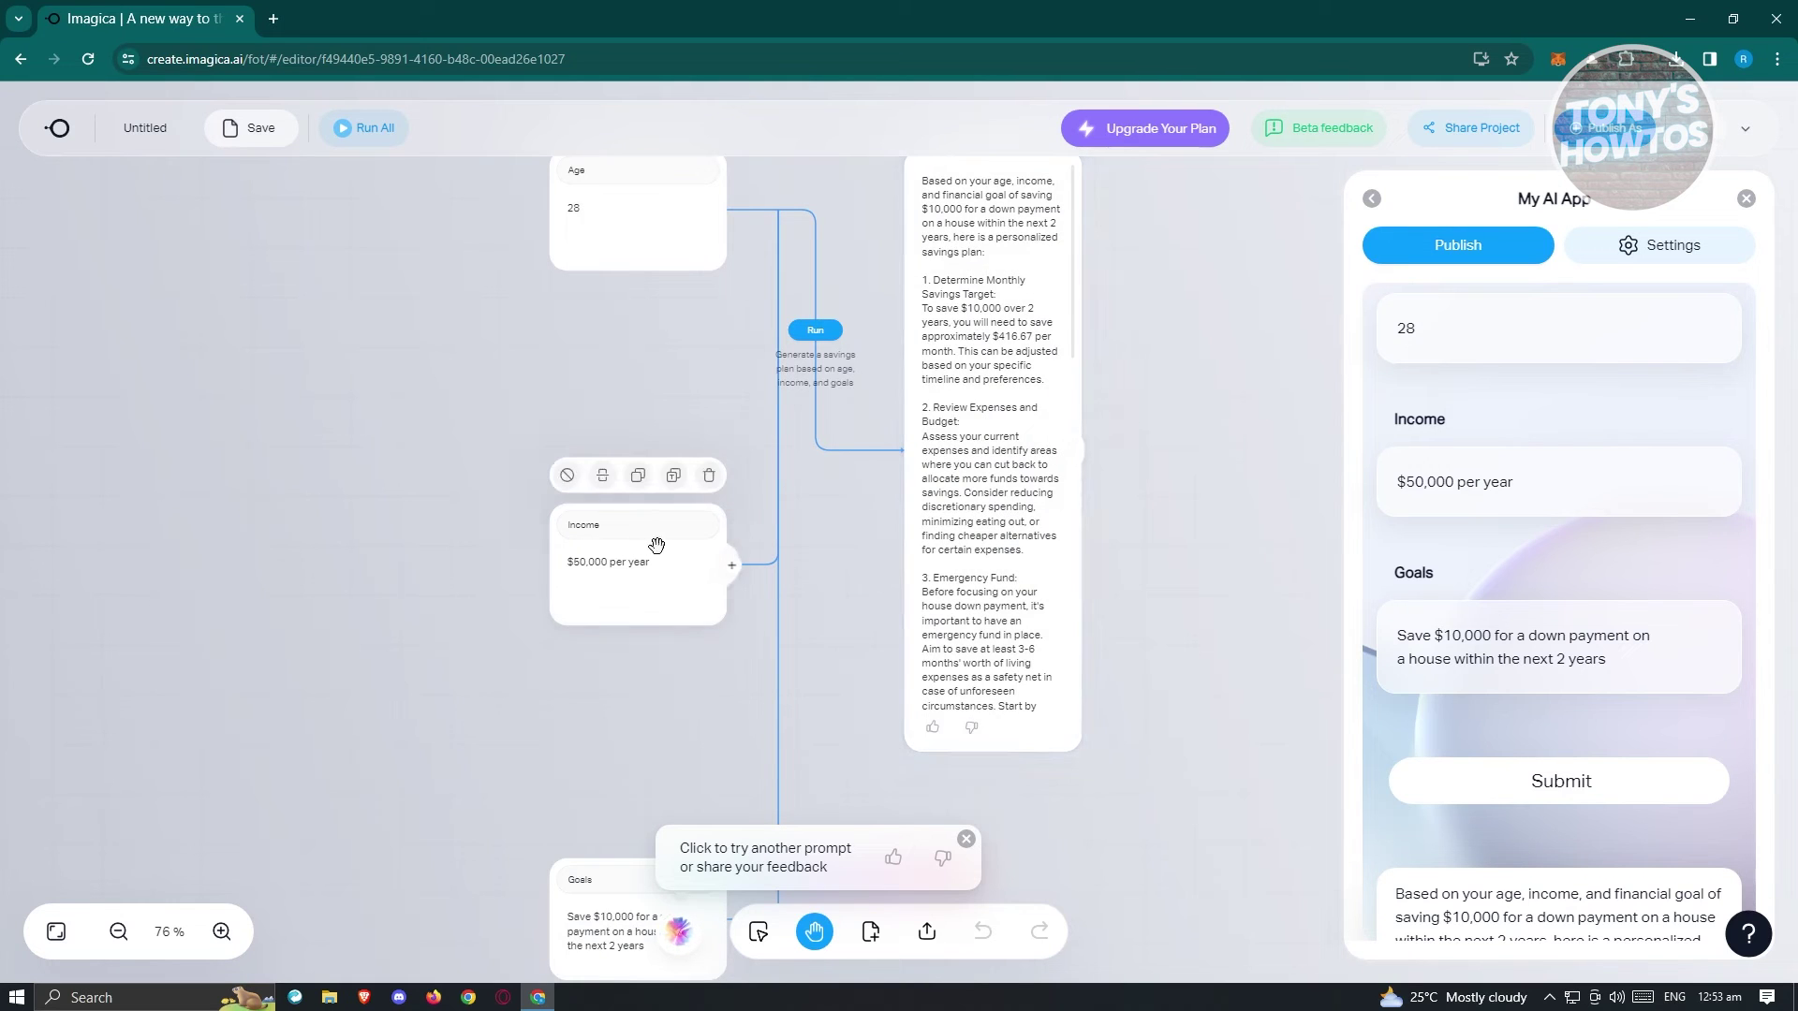
{"action": "left_click_drag", "start_coordinate": [647, 552], "coordinate": [613, 430]}
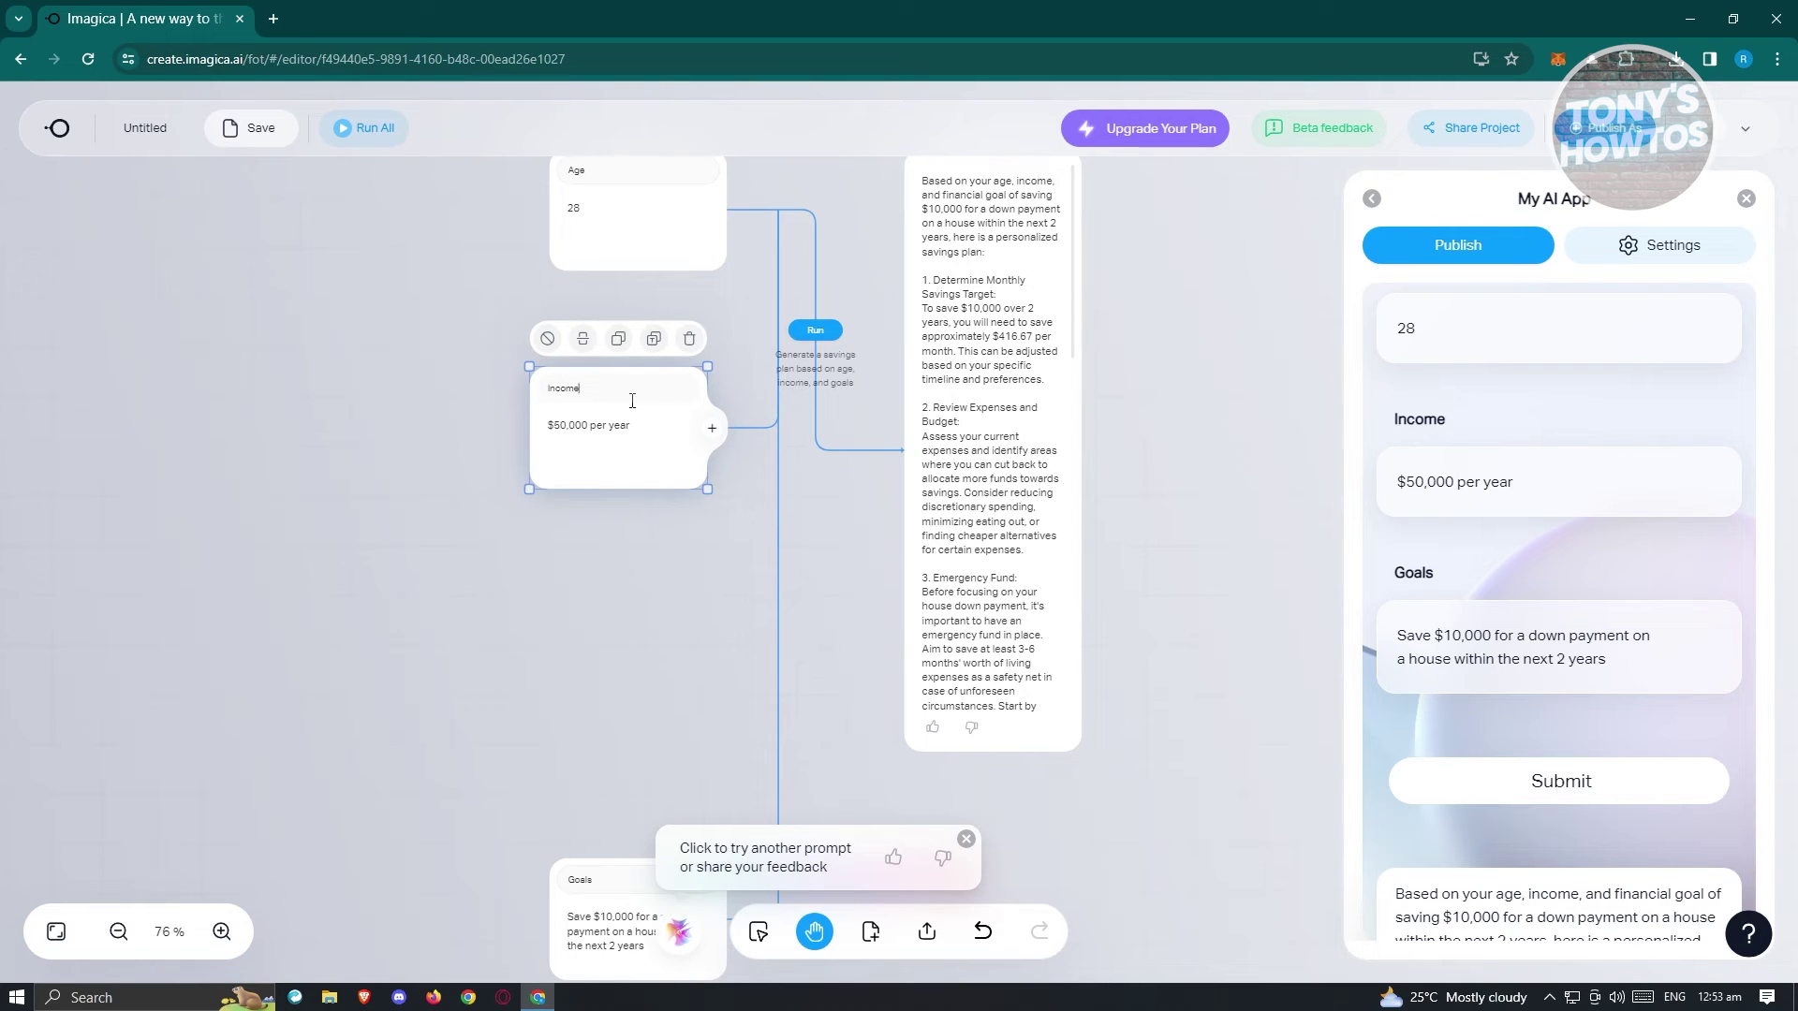
{"action": "left_click", "coordinate": [606, 550]}
{"action": "left_click_drag", "start_coordinate": [615, 635], "coordinate": [623, 630]}
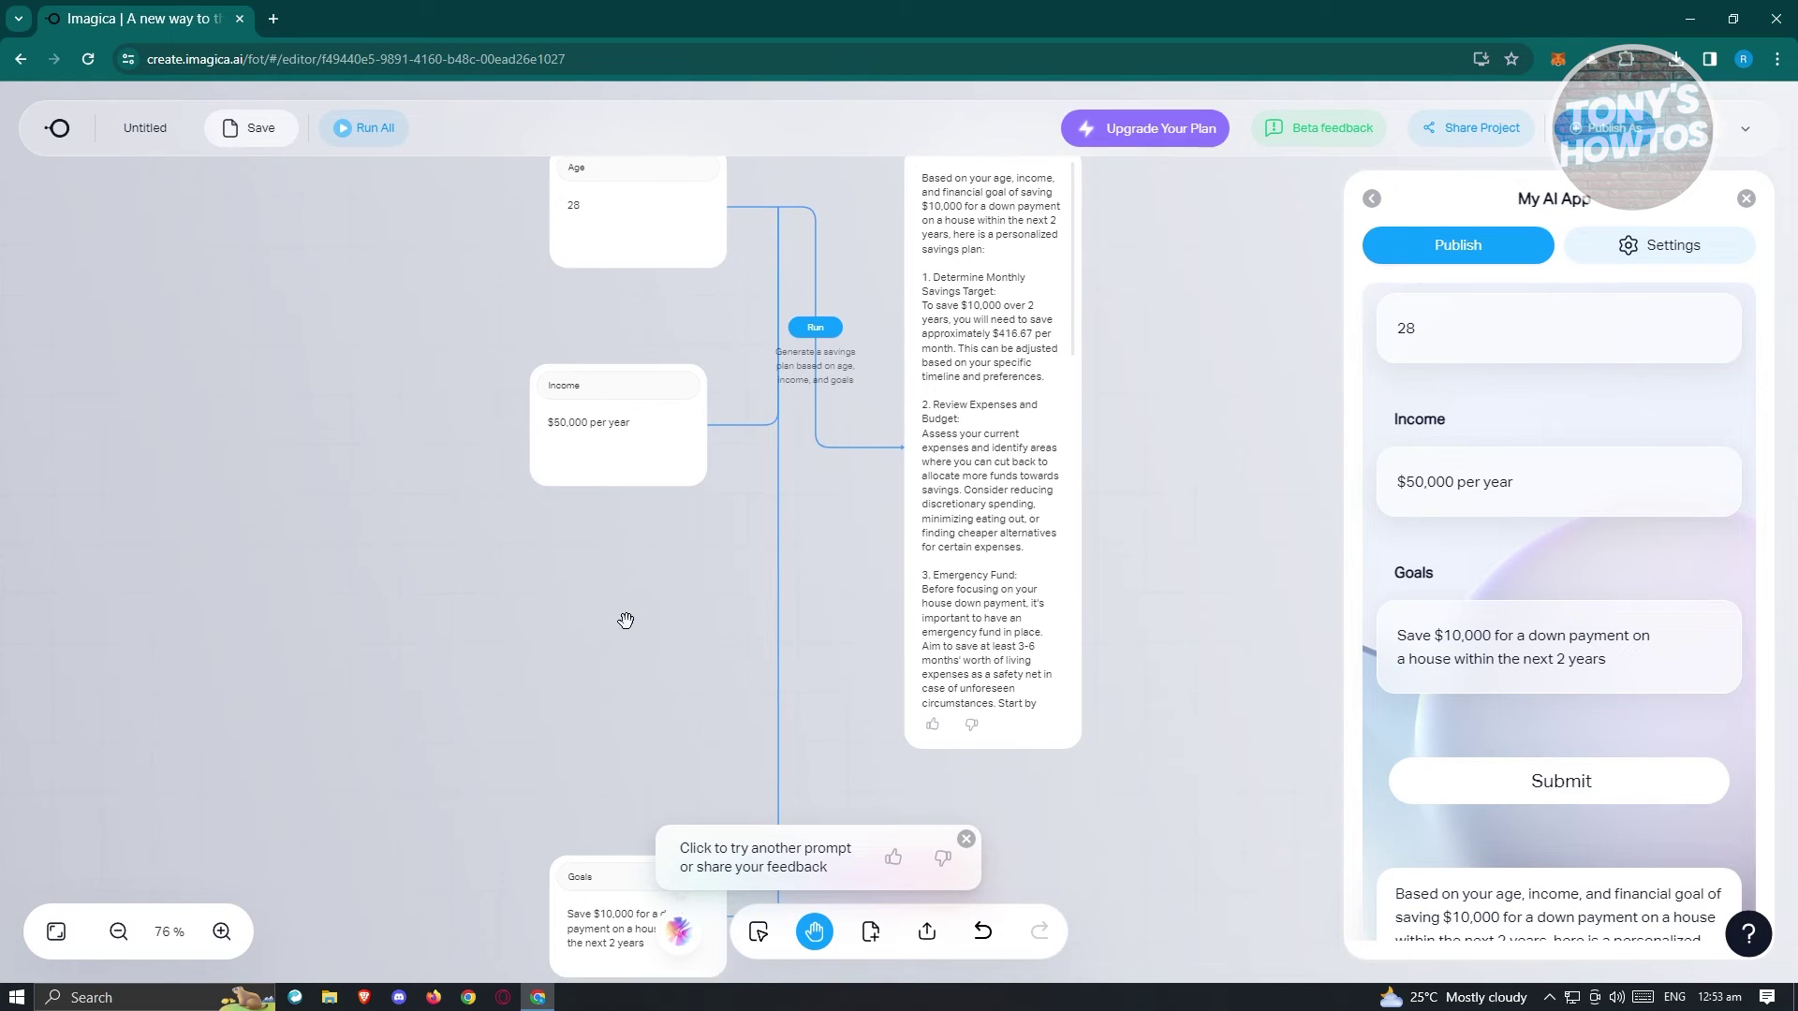
Read through the savings plan output and run the savings plan function again.
{"action": "scroll", "coordinate": [1057, 435], "scroll_direction": "down", "scroll_amount": 10}
{"action": "left_click", "coordinate": [687, 407]}
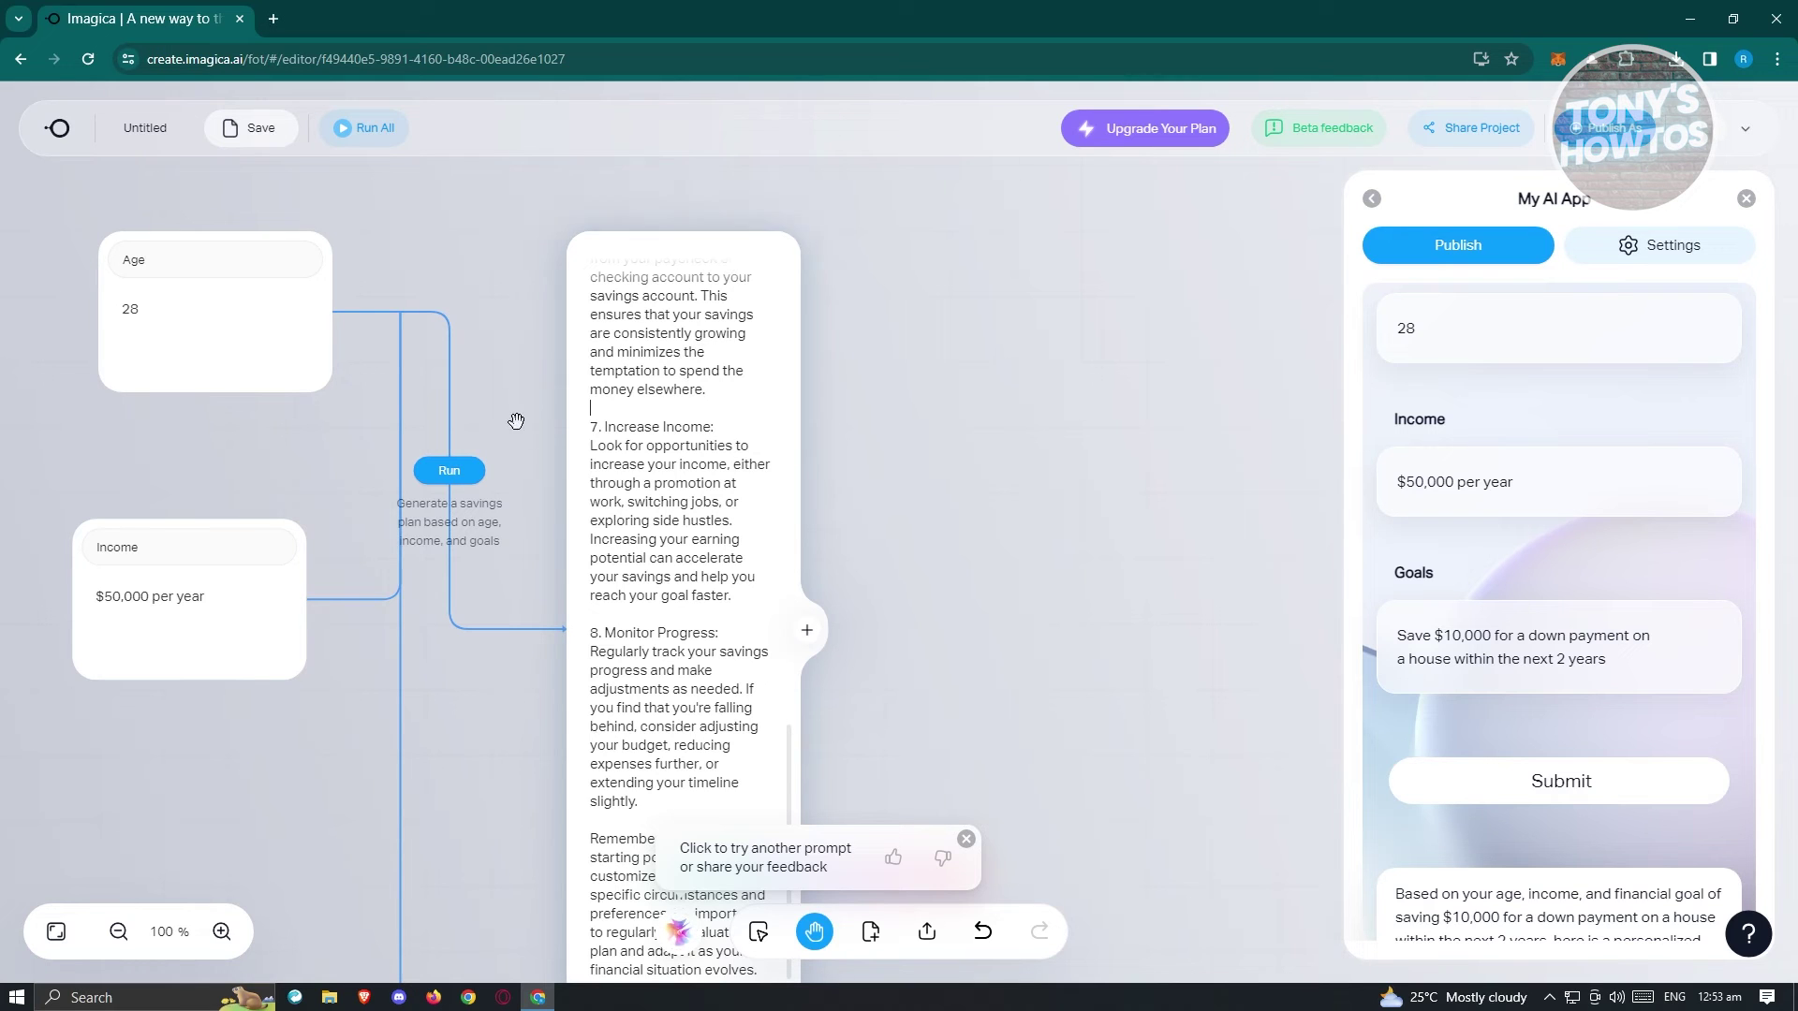
{"action": "left_click", "coordinate": [459, 478]}
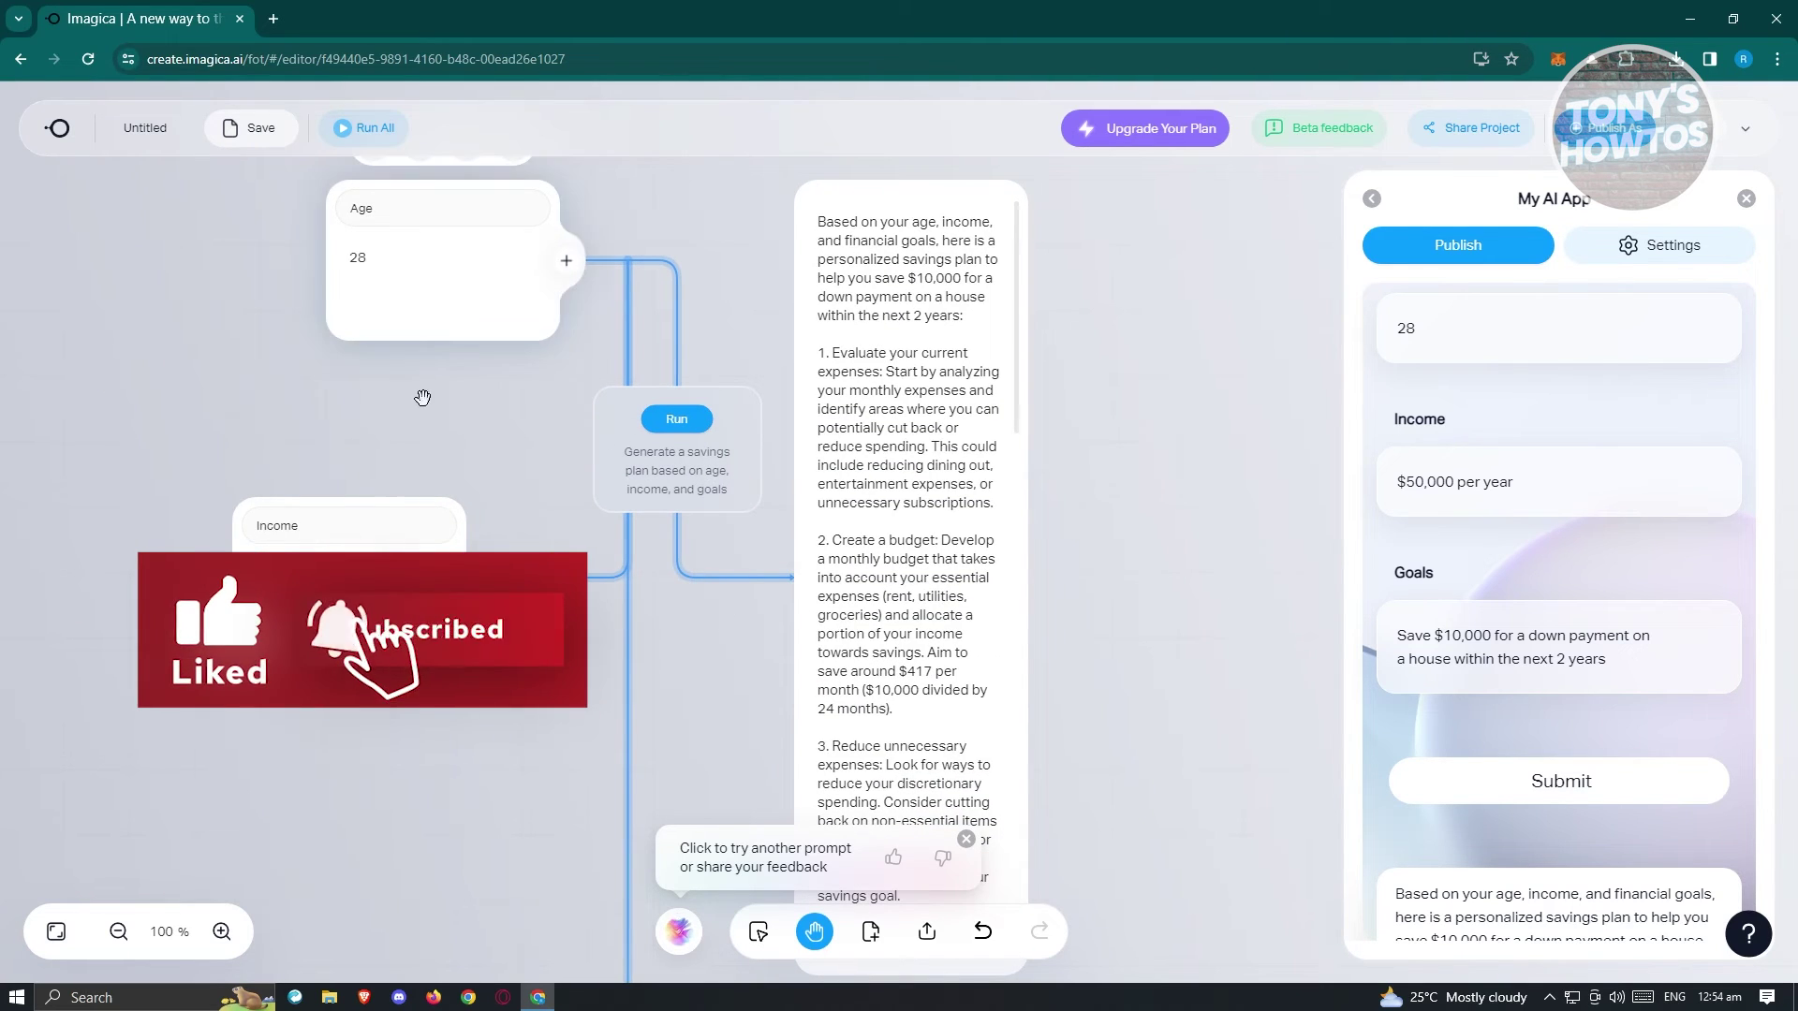
Inspect the Age node's available actions and the rest of the flow down to the Goals node.
{"action": "scroll", "coordinate": [557, 437], "scroll_direction": "up", "scroll_amount": 3}
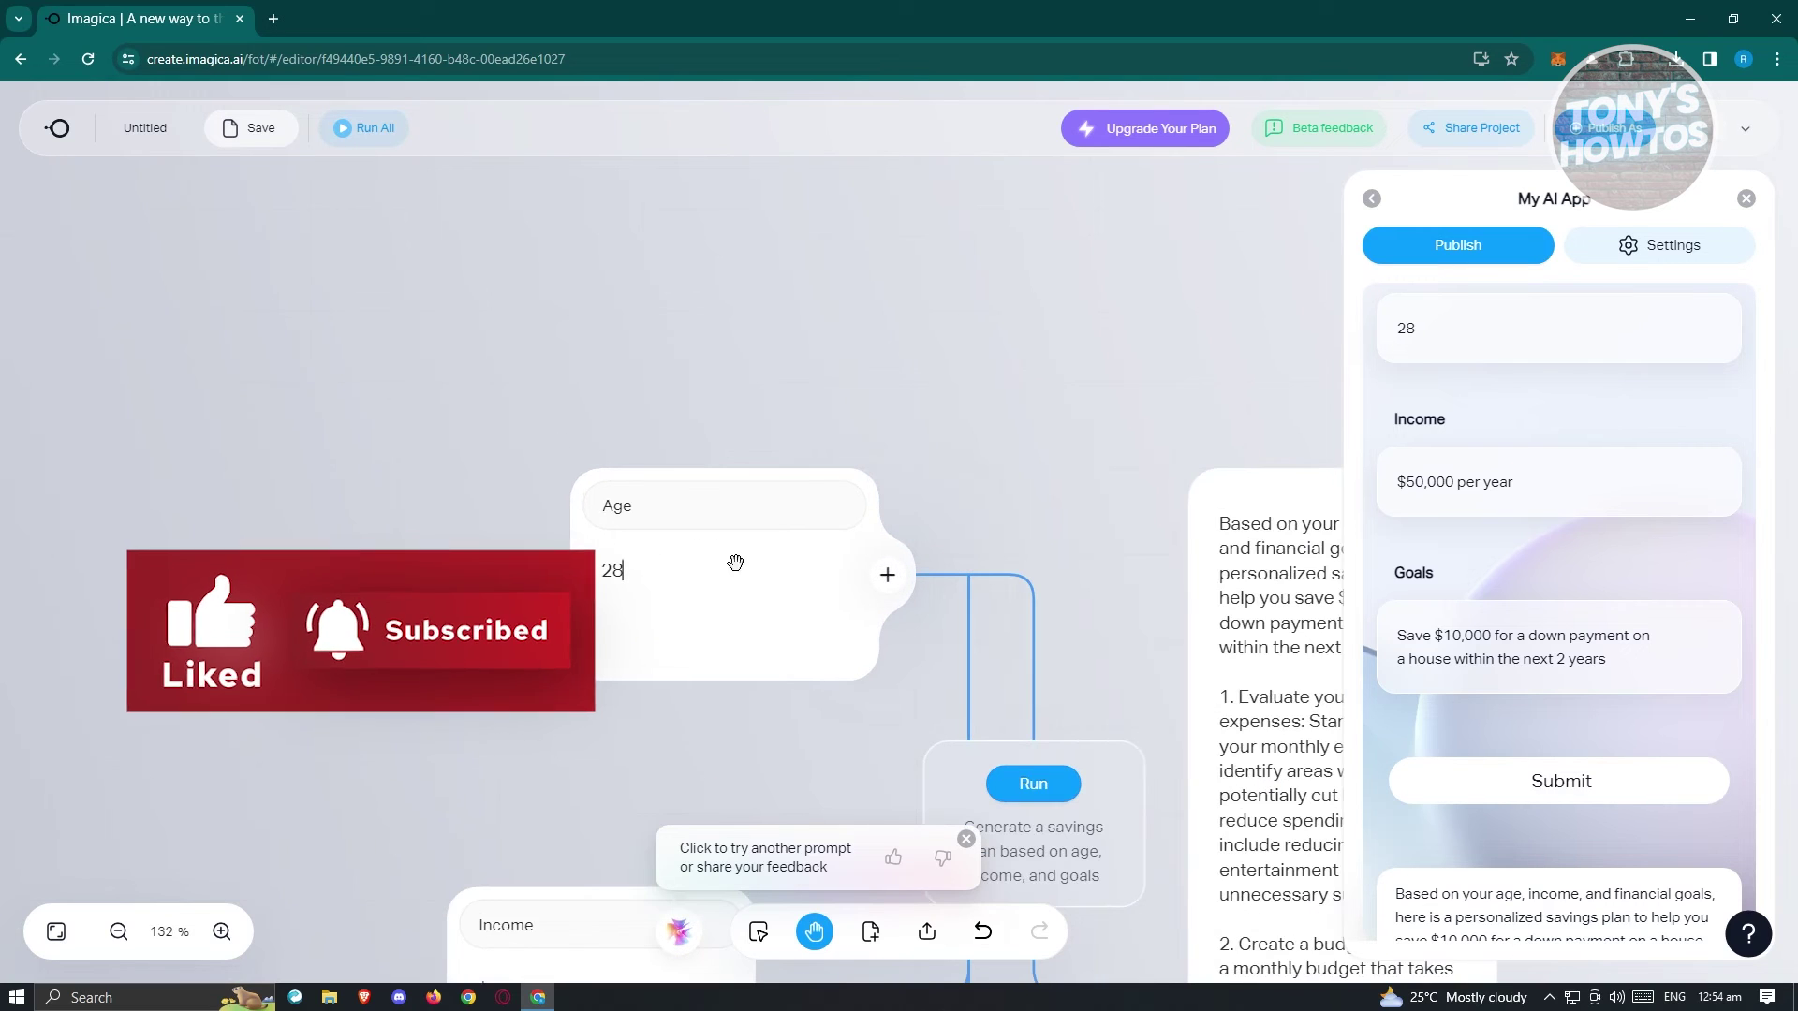
{"action": "left_click", "coordinate": [750, 576]}
{"action": "left_click", "coordinate": [692, 428]}
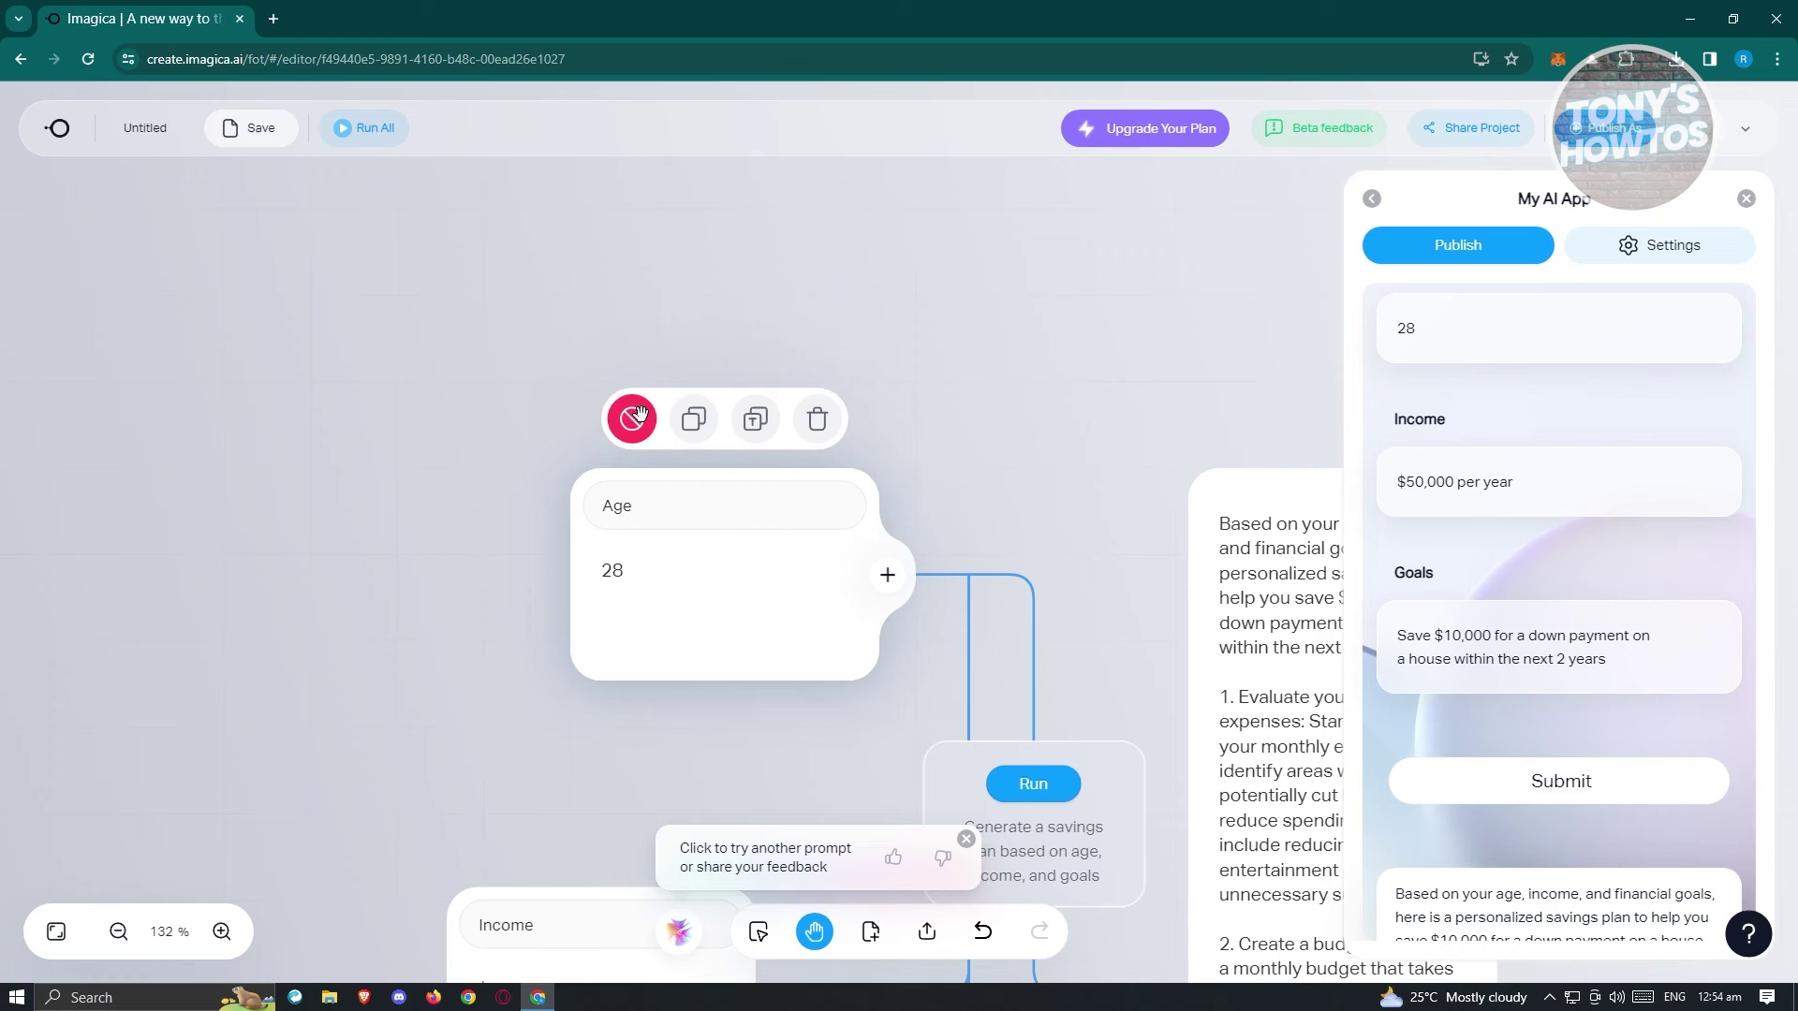
{"action": "scroll", "coordinate": [875, 452], "scroll_direction": "down", "scroll_amount": 5}
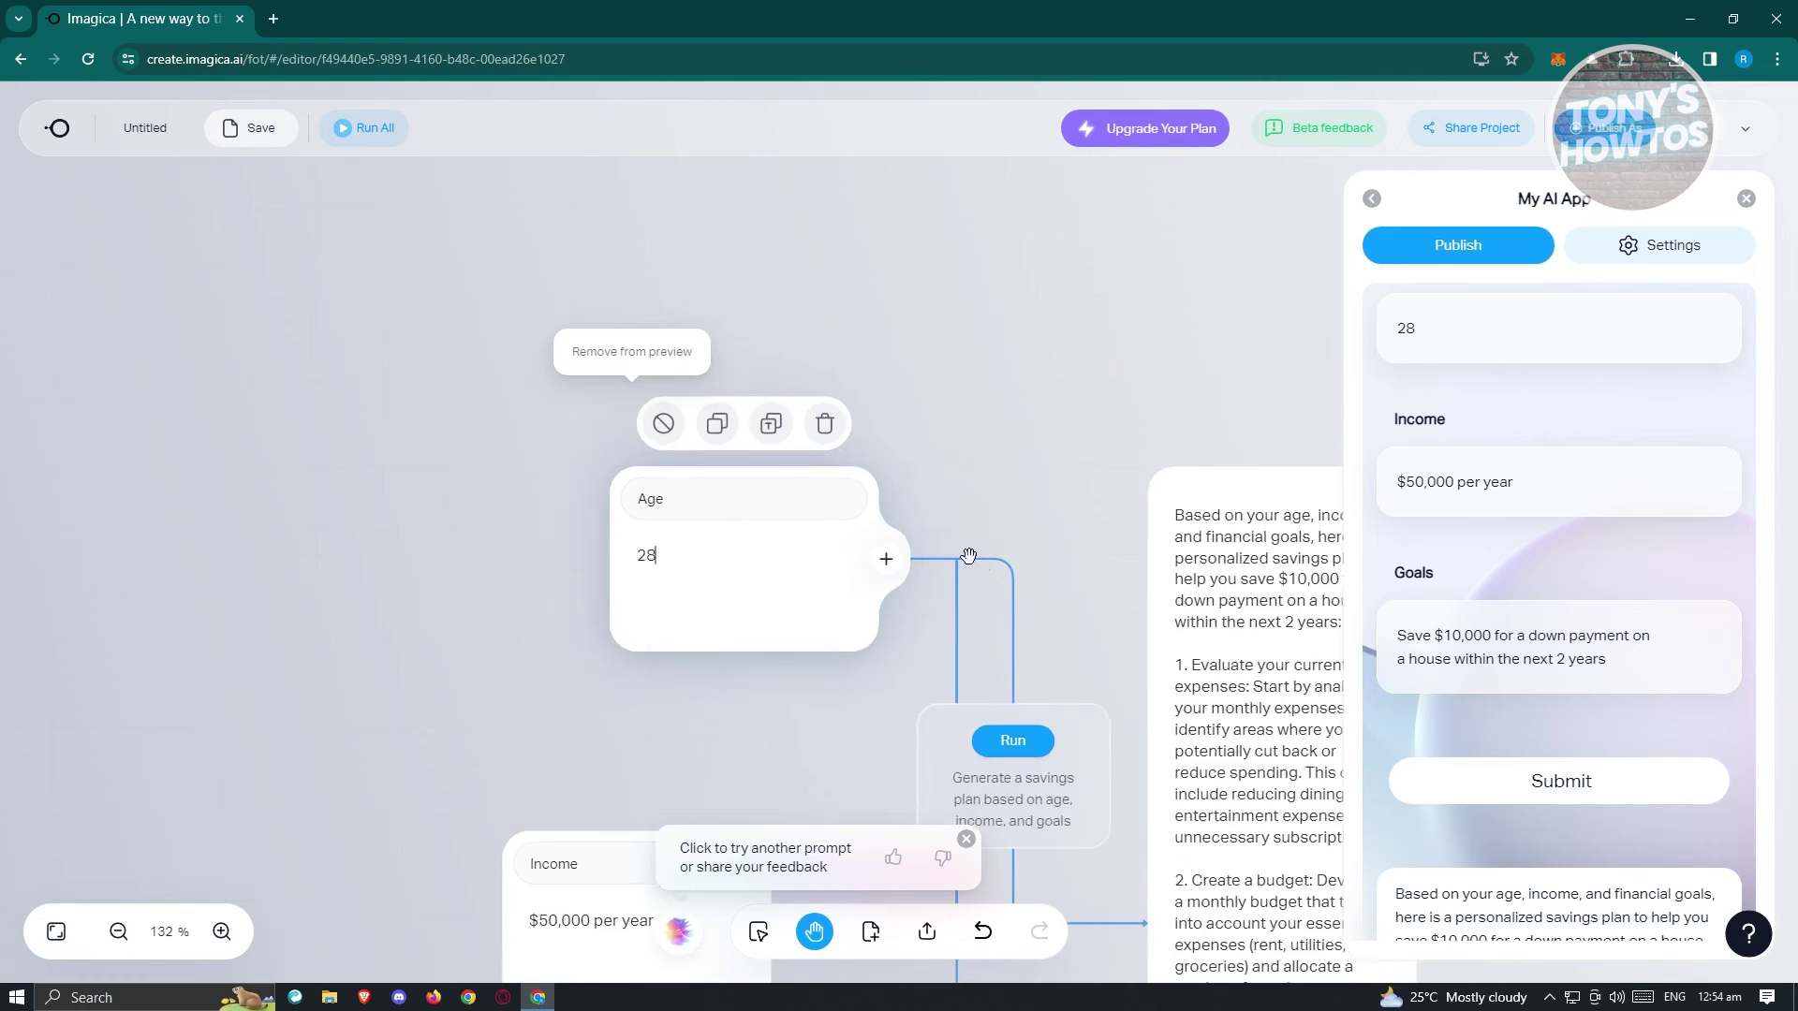
{"action": "scroll", "coordinate": [796, 616], "scroll_direction": "down", "scroll_amount": 5}
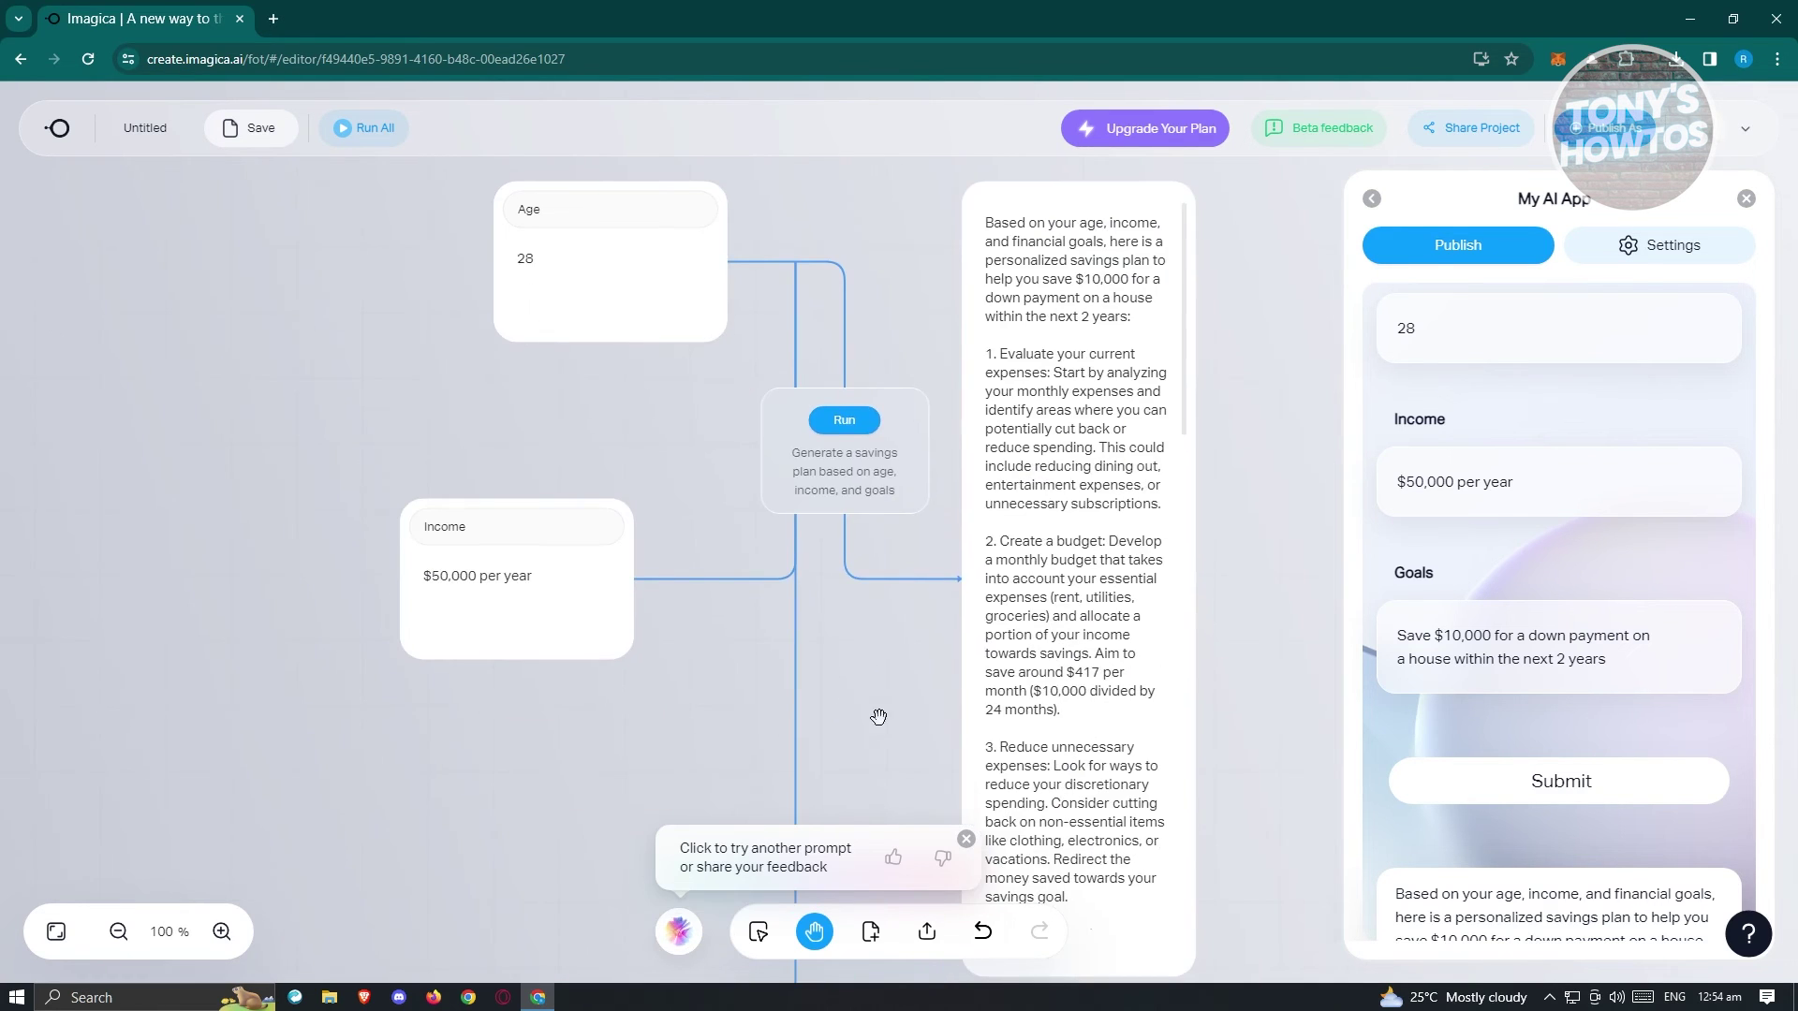
{"action": "scroll", "coordinate": [835, 593], "scroll_direction": "down", "scroll_amount": 5}
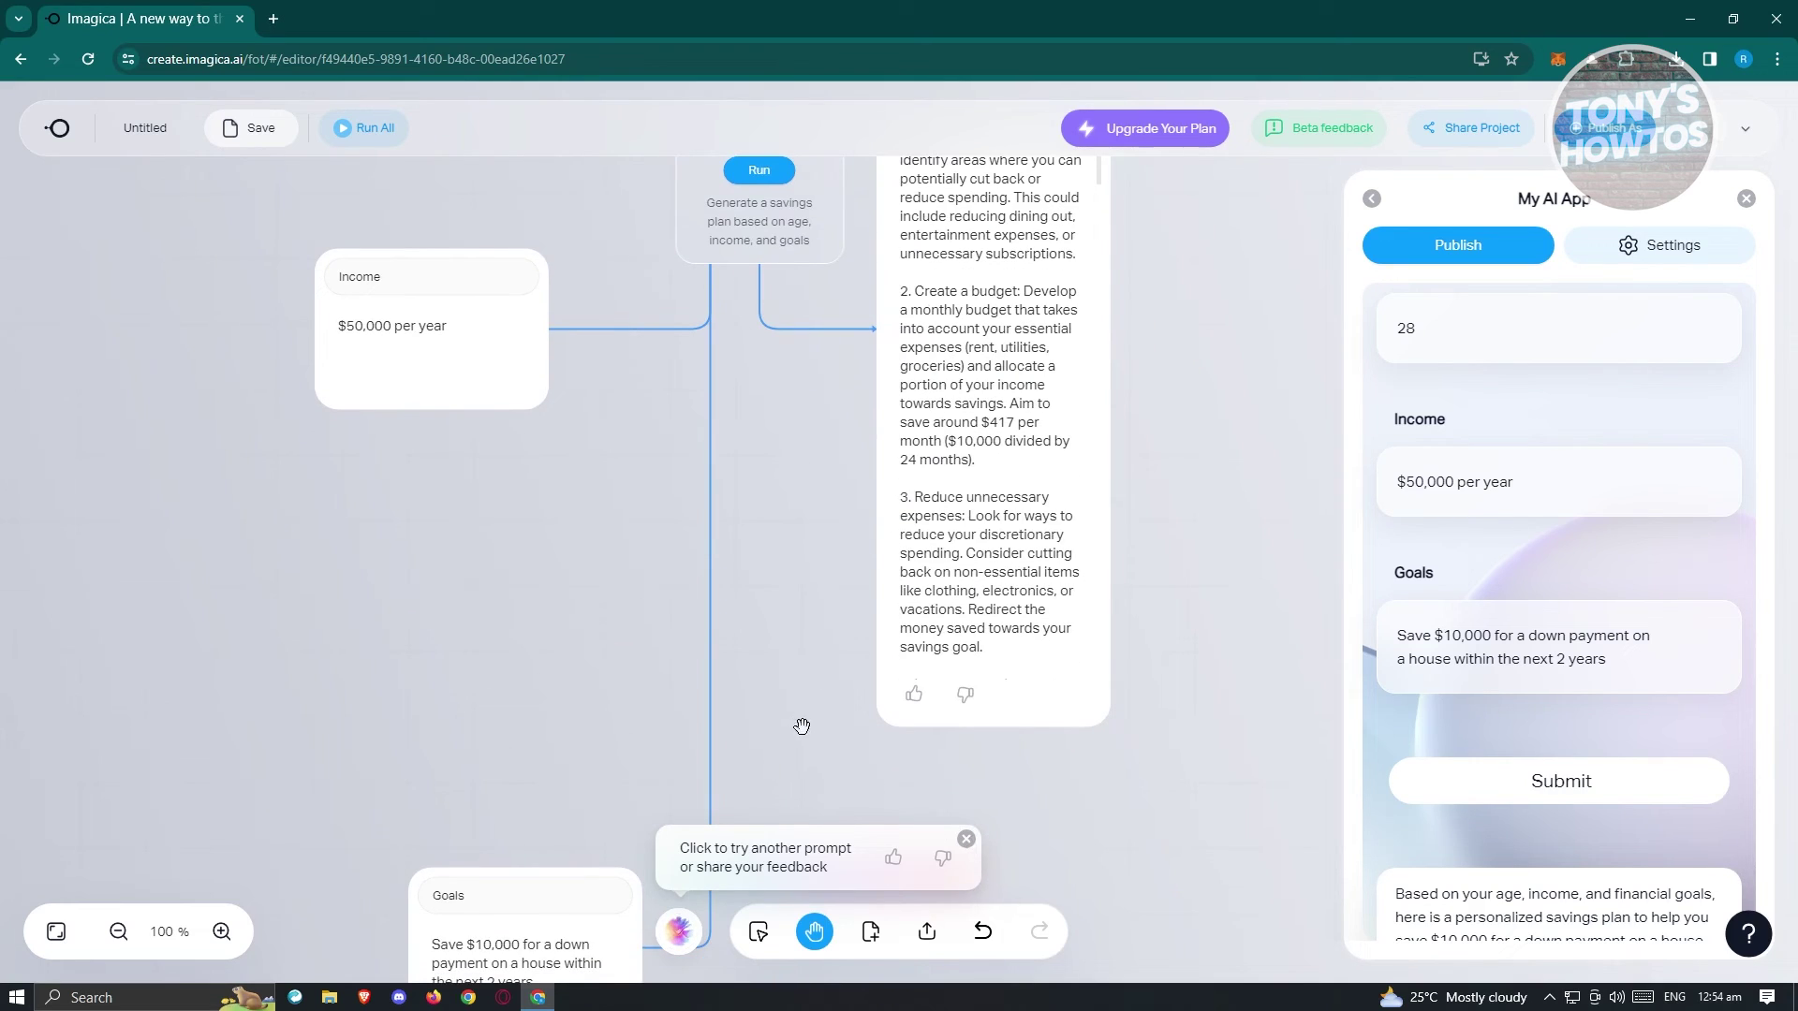
{"action": "scroll", "coordinate": [802, 727], "scroll_direction": "down", "scroll_amount": 3}
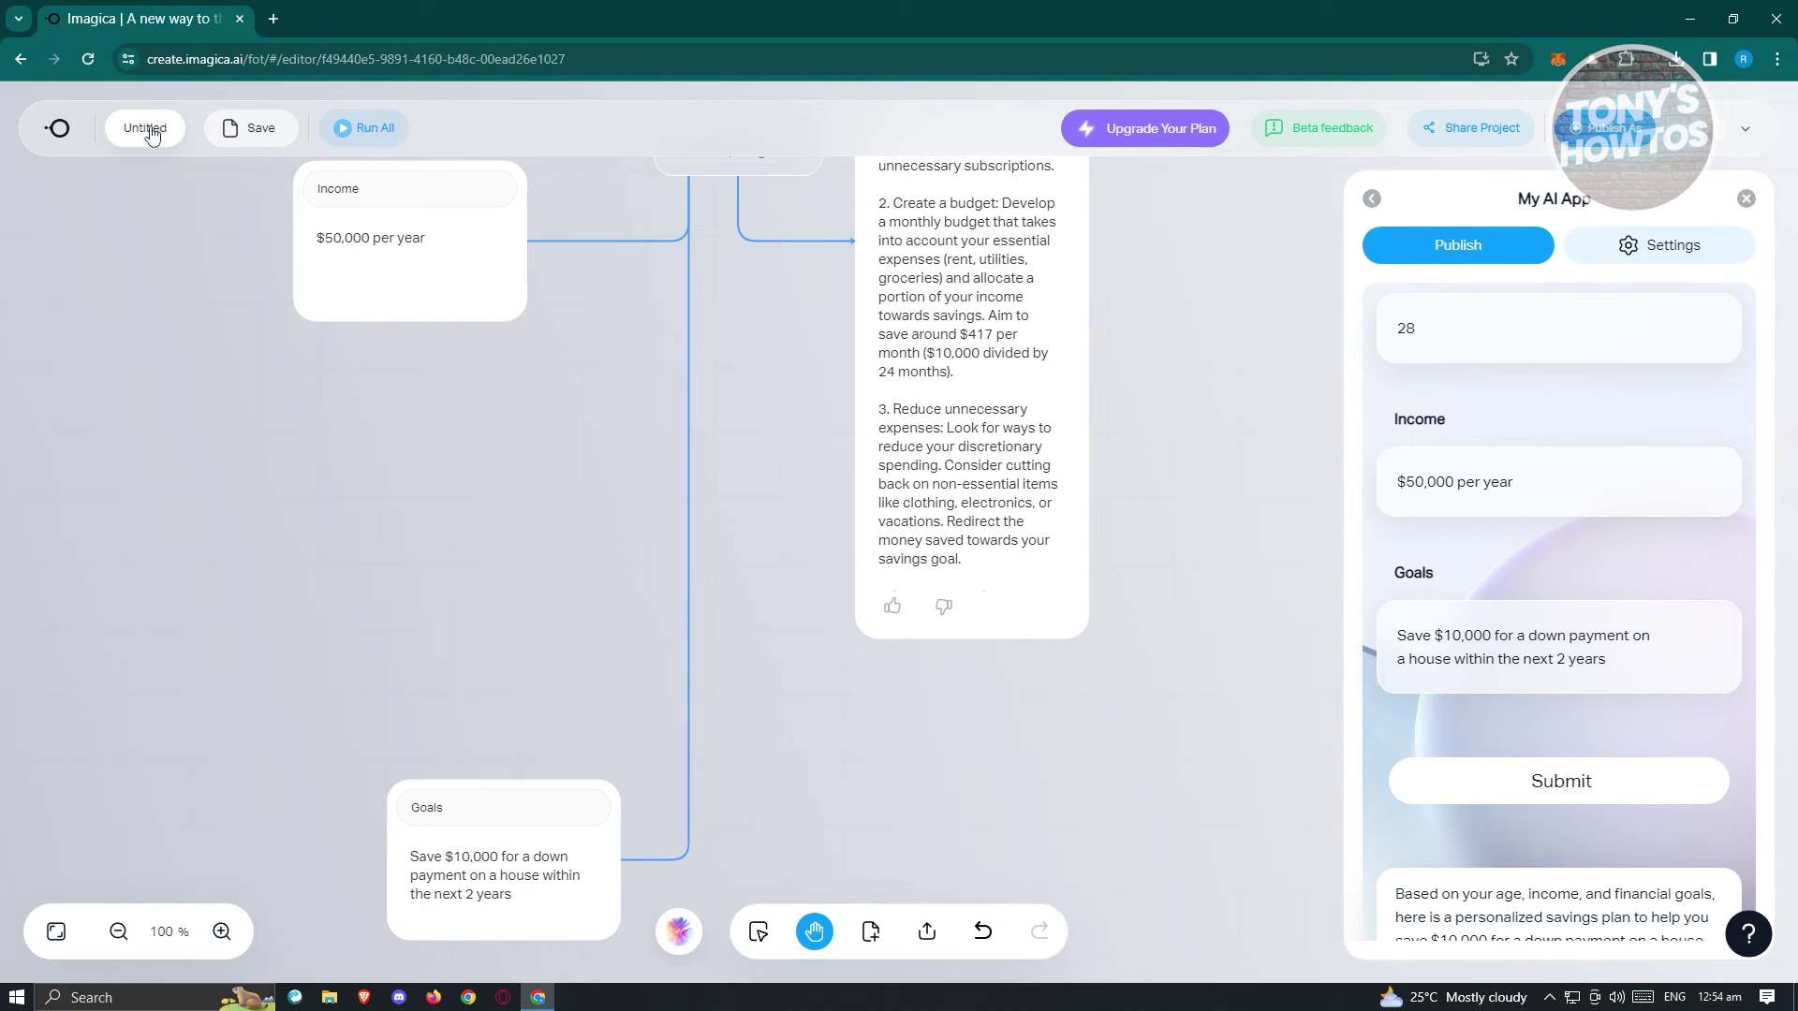
Save the project and apply the dark design template with the colourful light streak in the app's settings.
{"action": "left_click", "coordinate": [272, 124]}
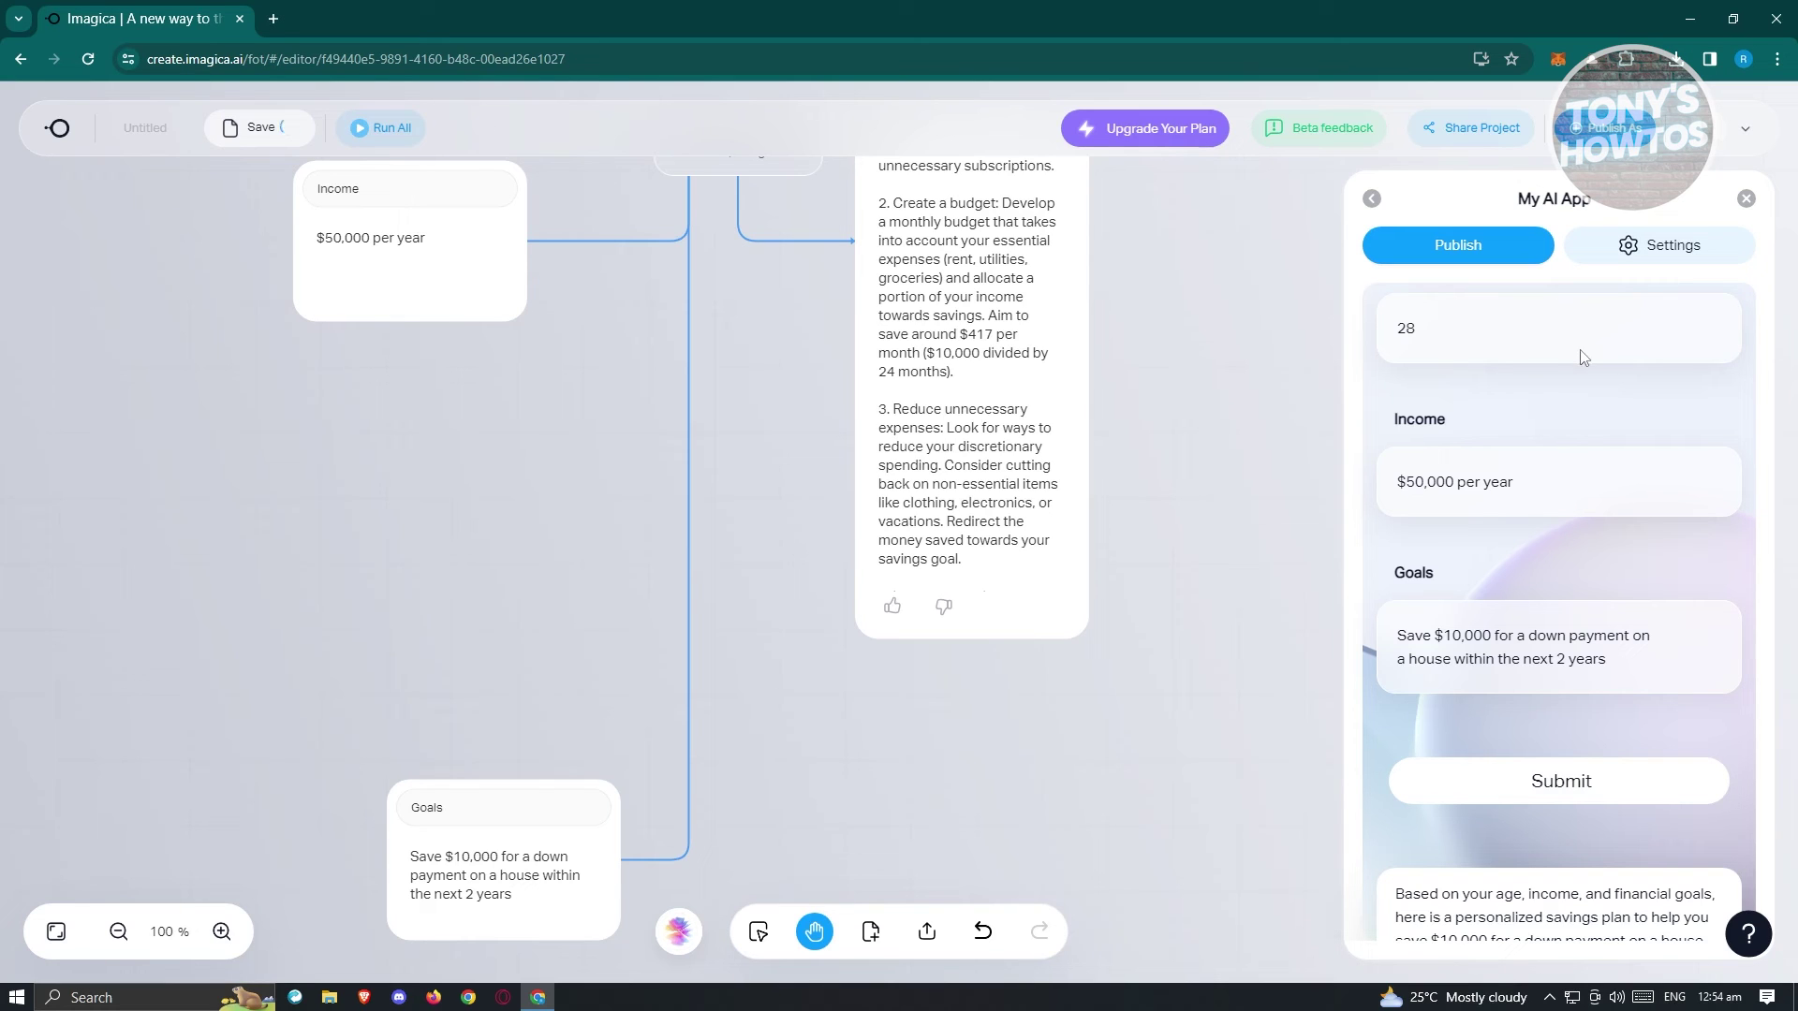
{"action": "left_click", "coordinate": [1499, 255]}
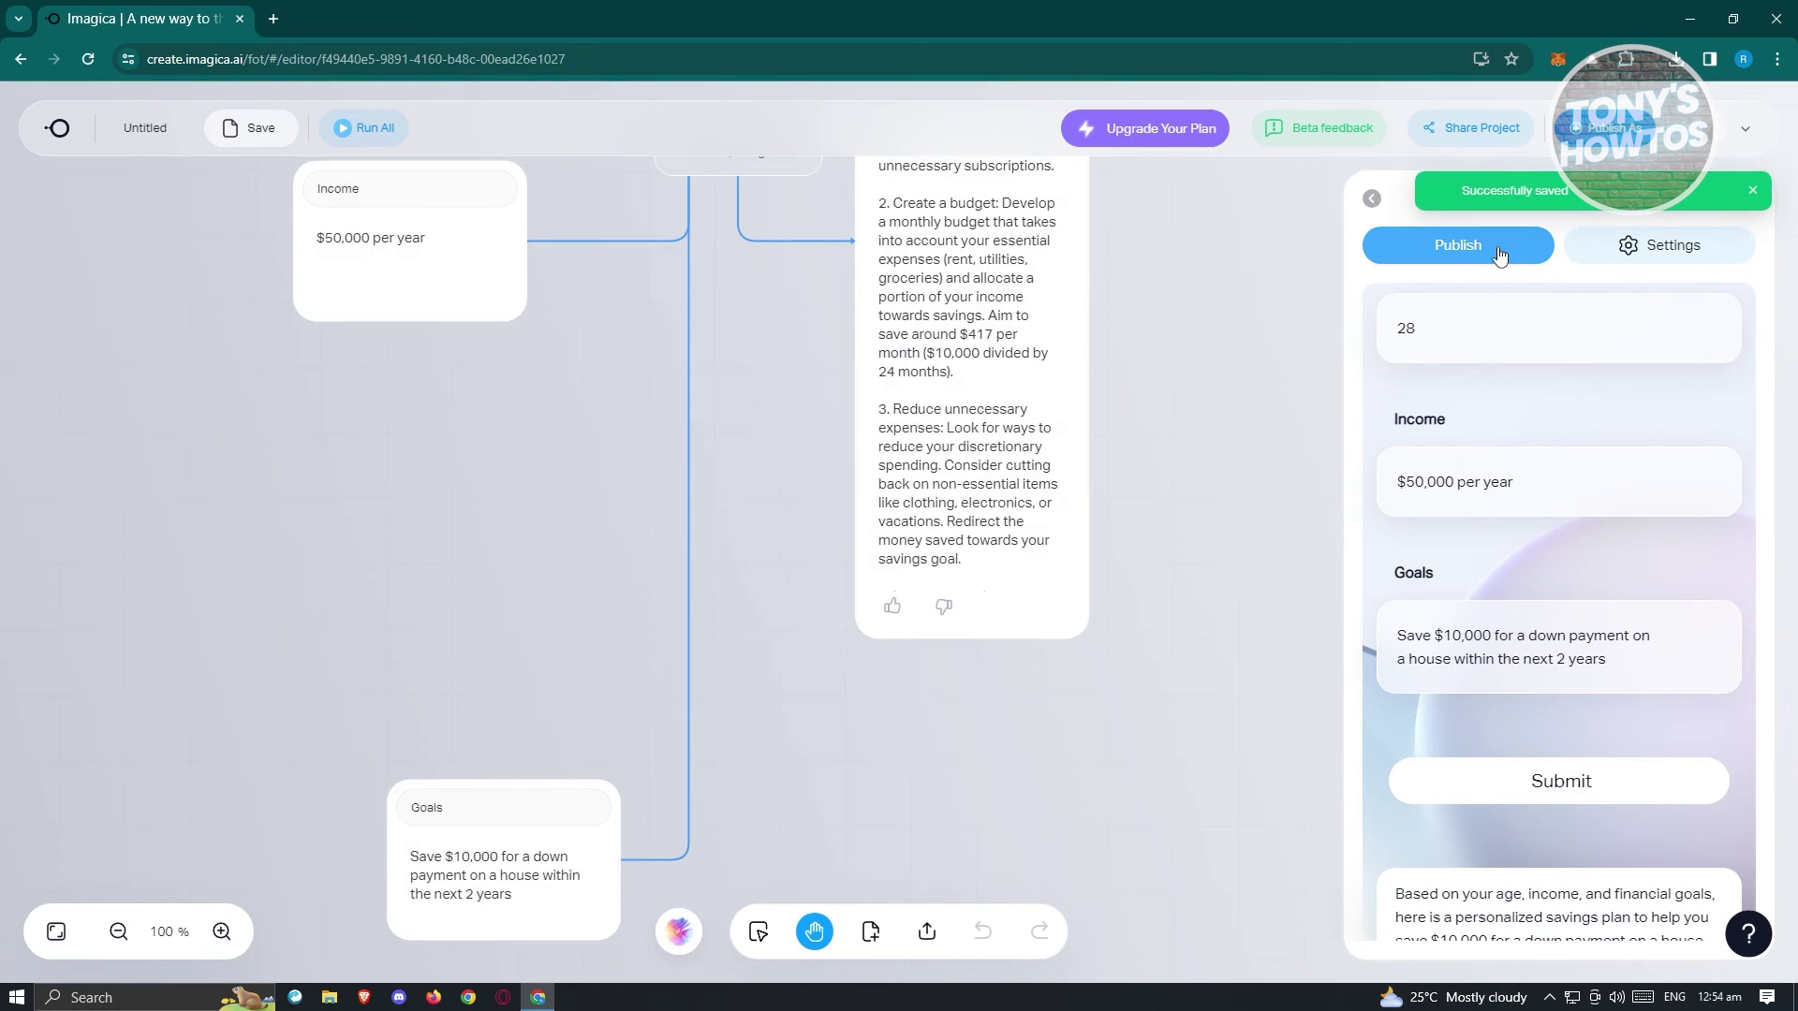
{"action": "left_click", "coordinate": [1636, 253]}
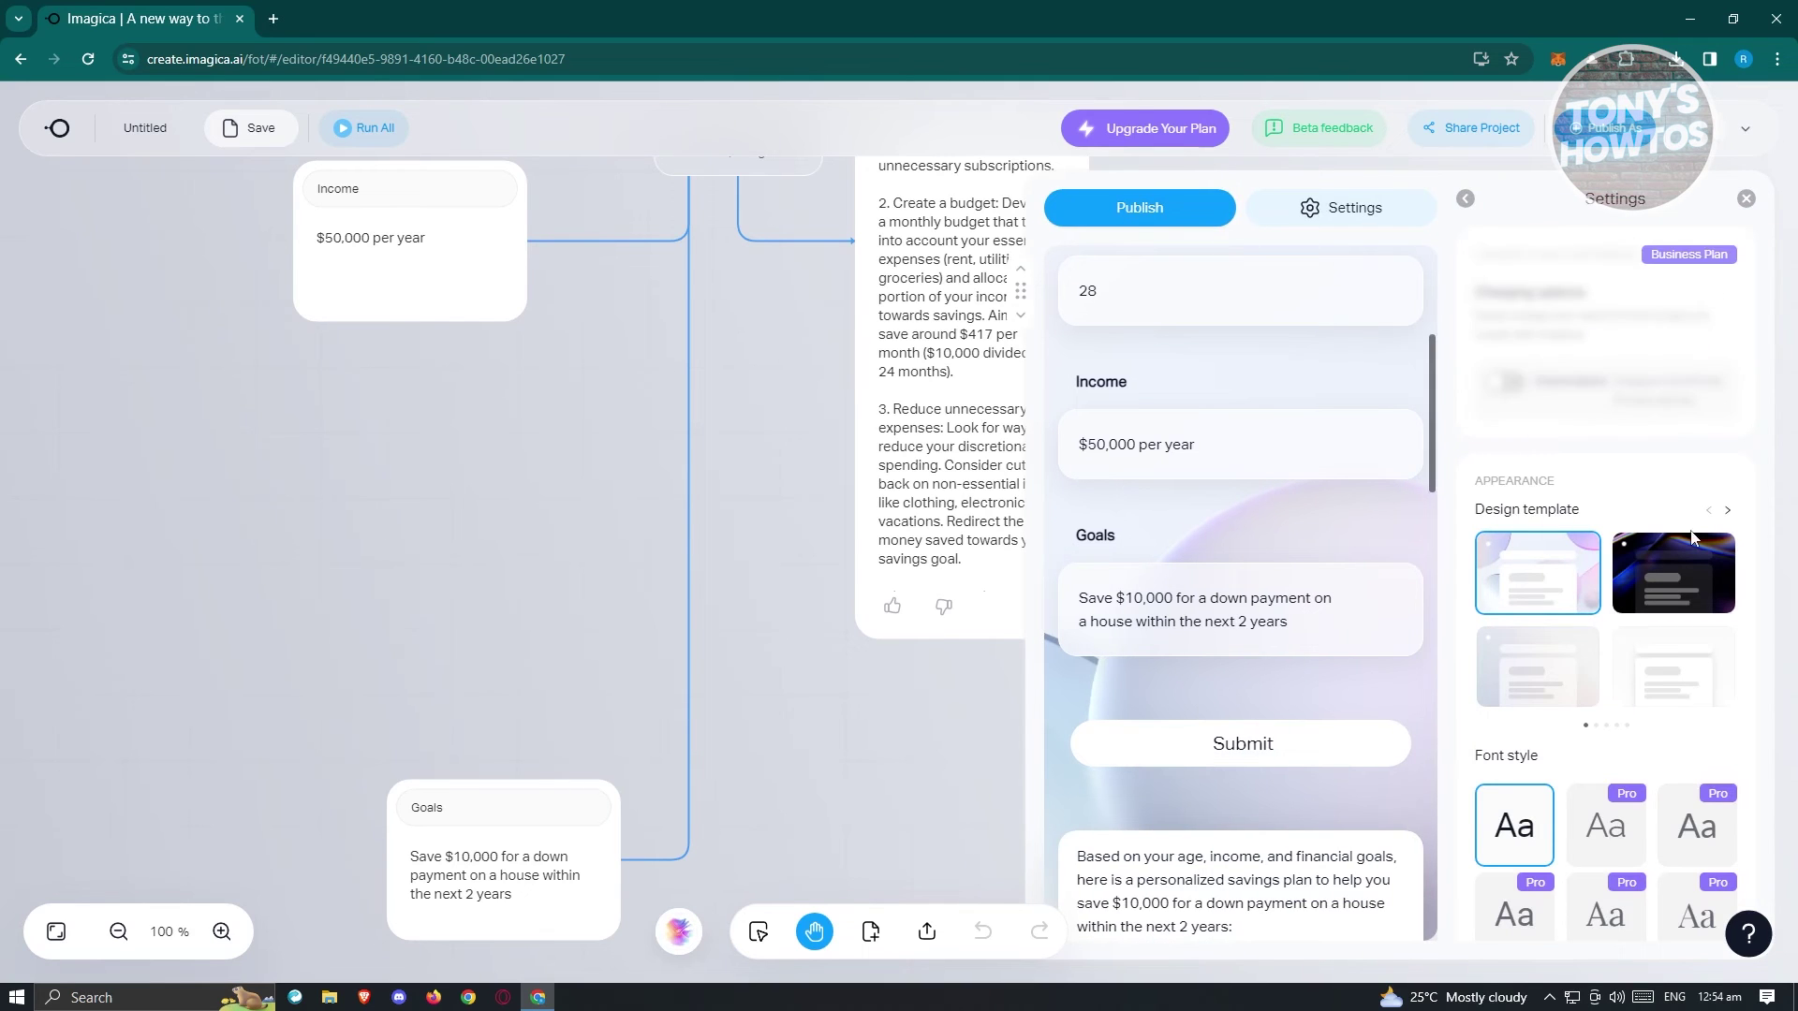
{"action": "left_click", "coordinate": [1707, 581]}
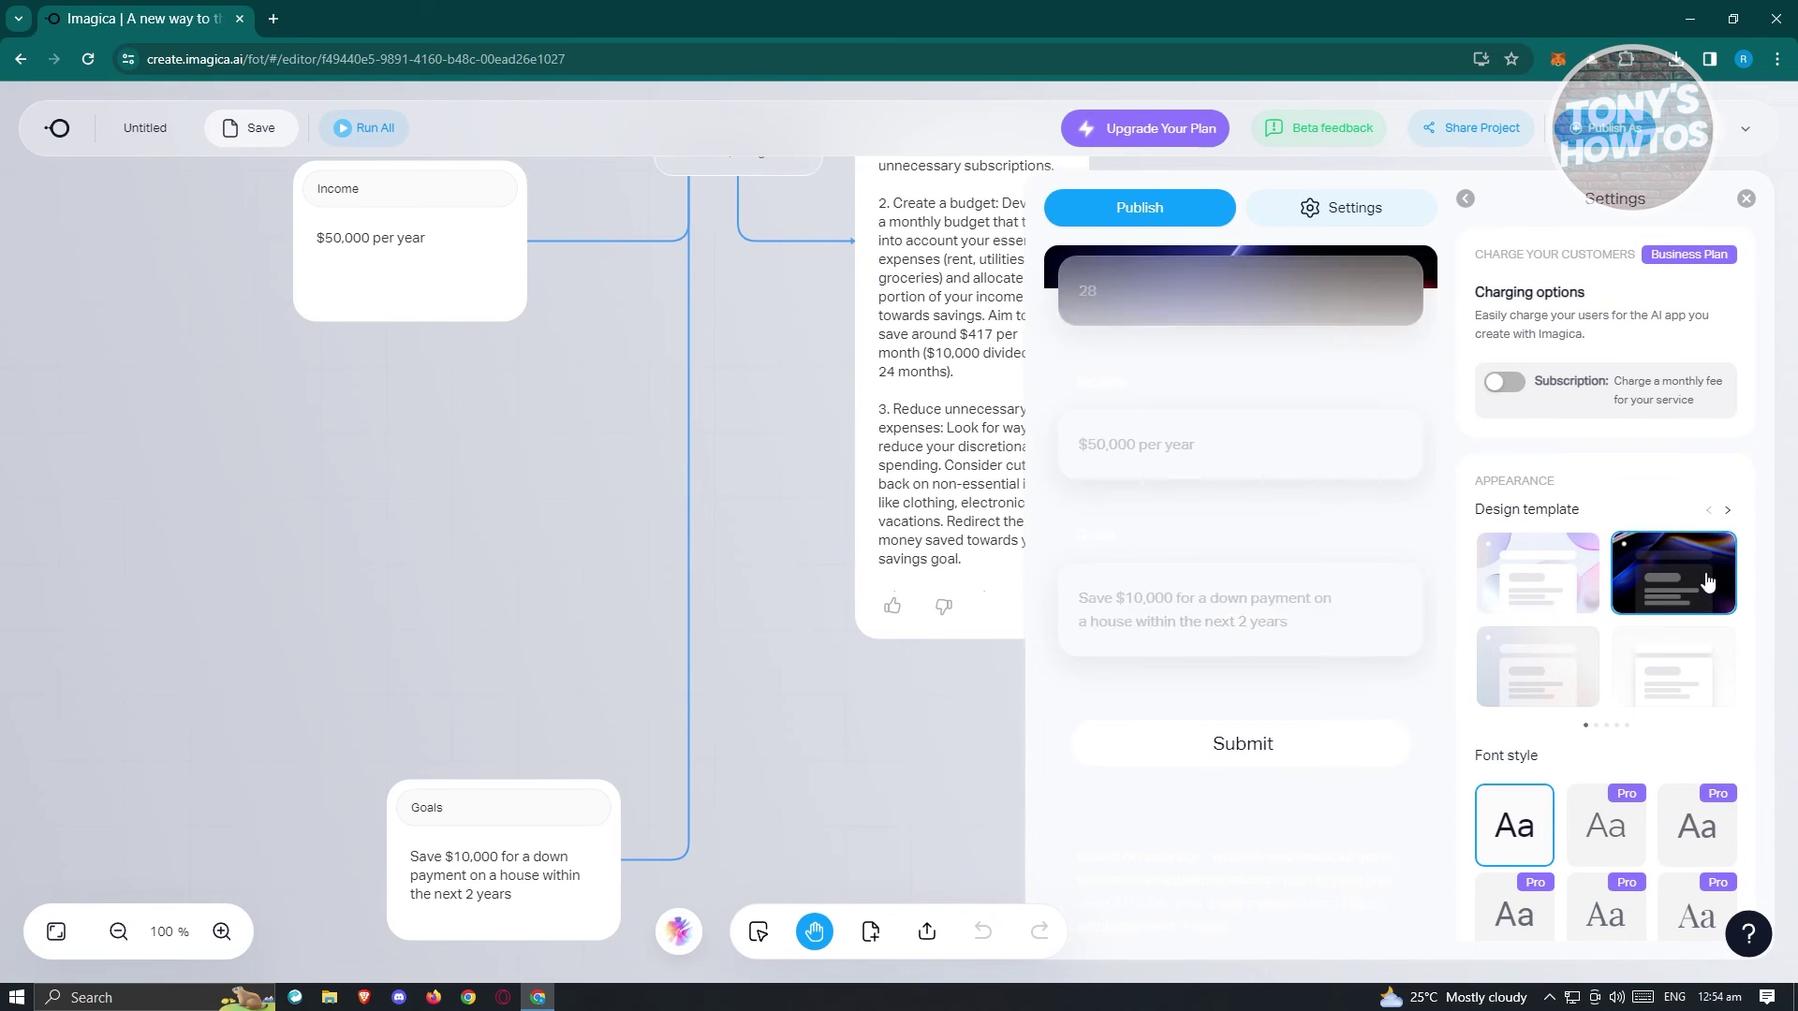
{"action": "mouse_move", "coordinate": [1285, 660]}
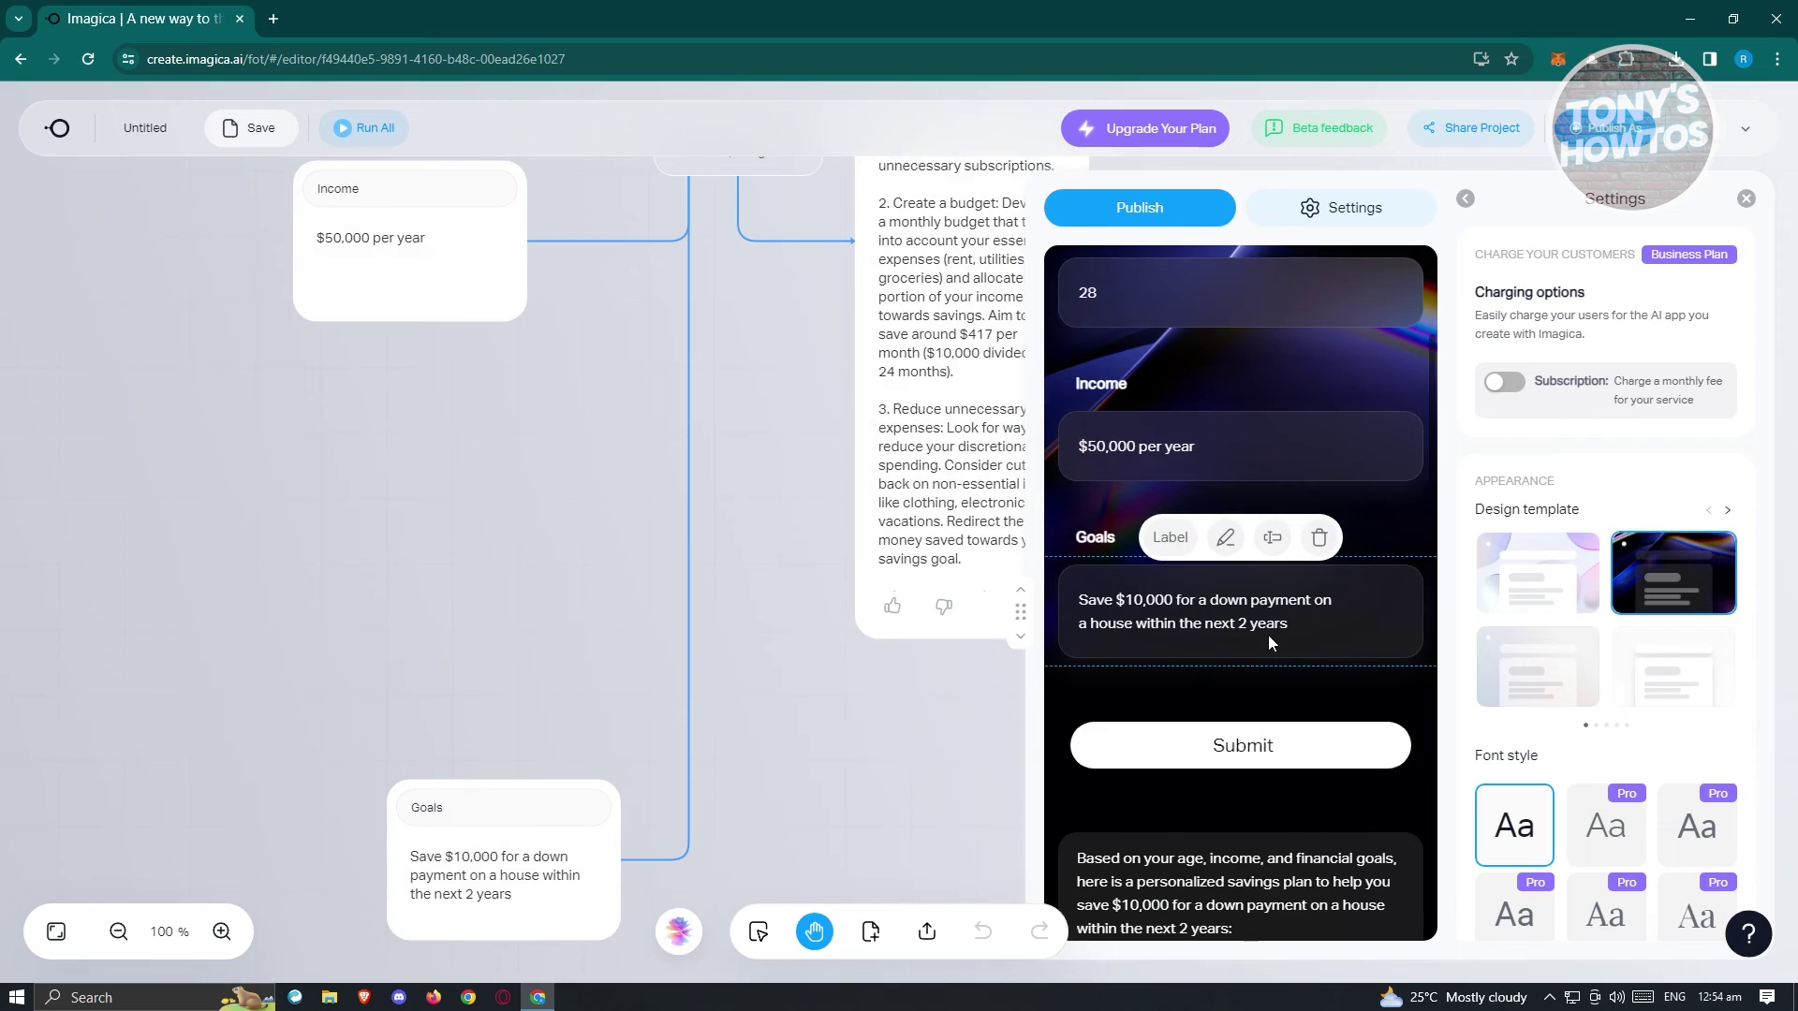
{"action": "scroll", "coordinate": [1271, 643], "scroll_direction": "up", "scroll_amount": 5}
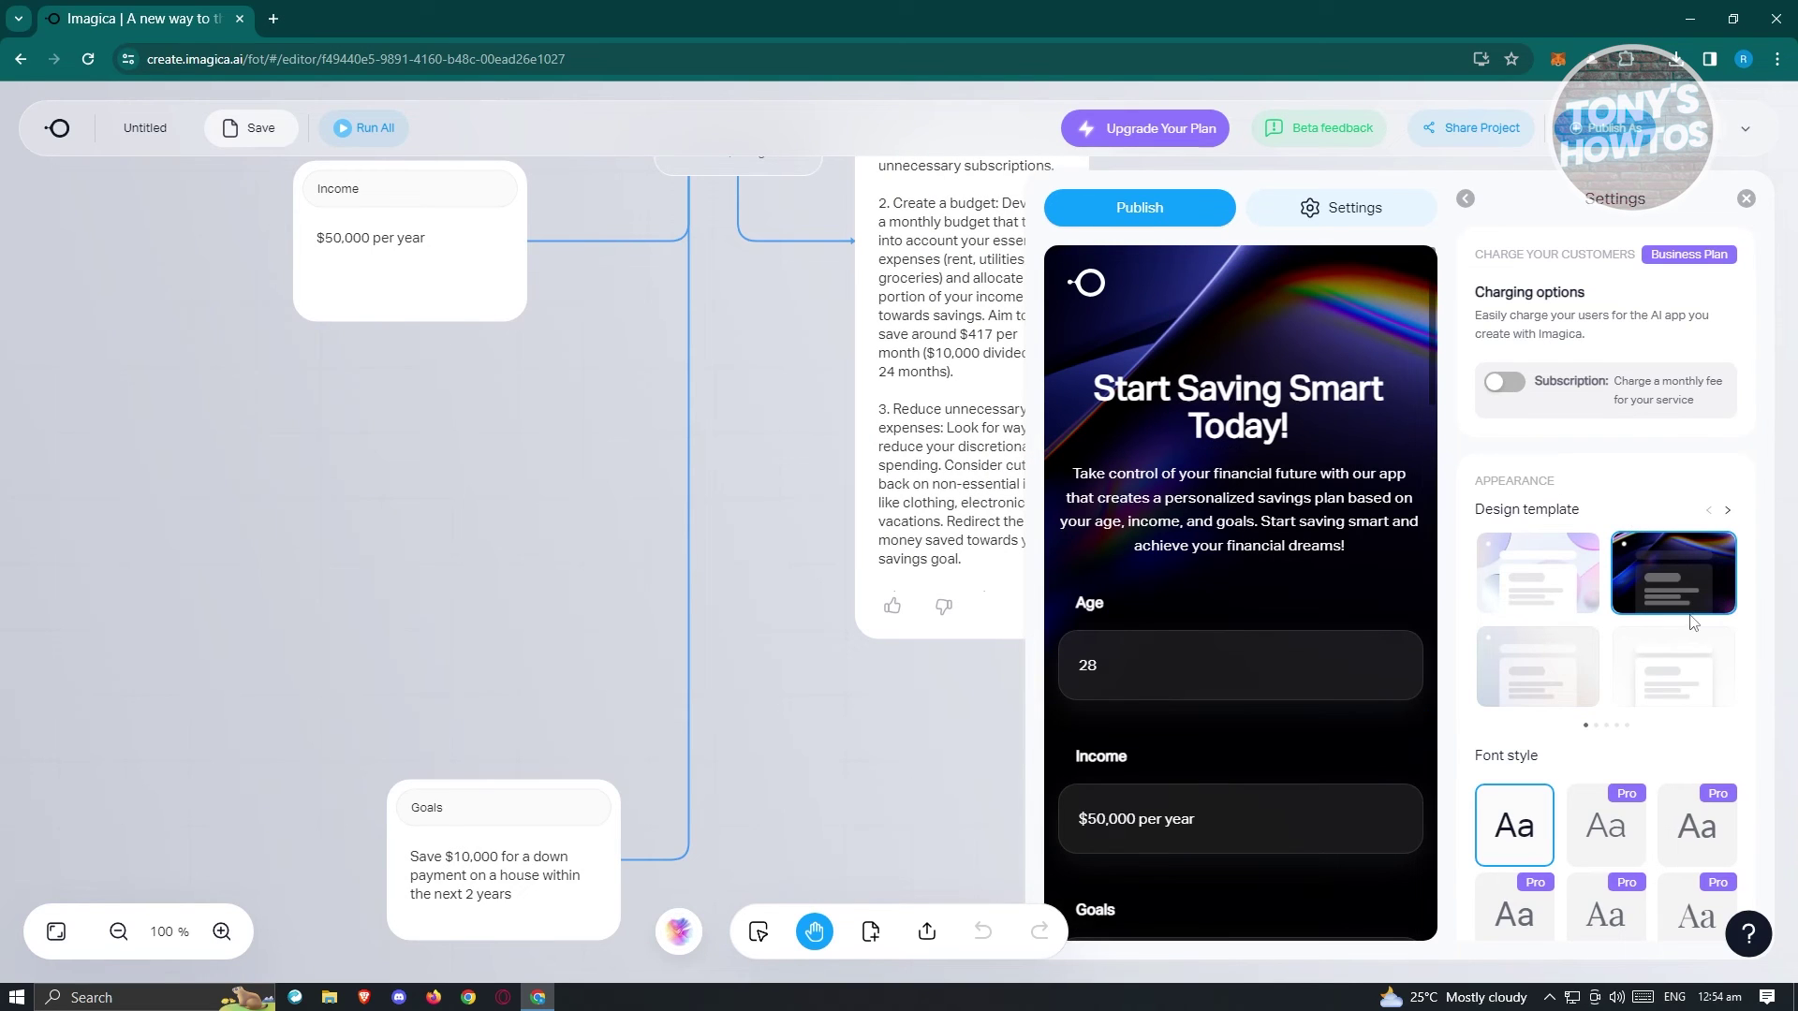
Review the app's font style, branding, domain name, embed and delete settings.
{"action": "scroll", "coordinate": [1693, 623], "scroll_direction": "down", "scroll_amount": 5}
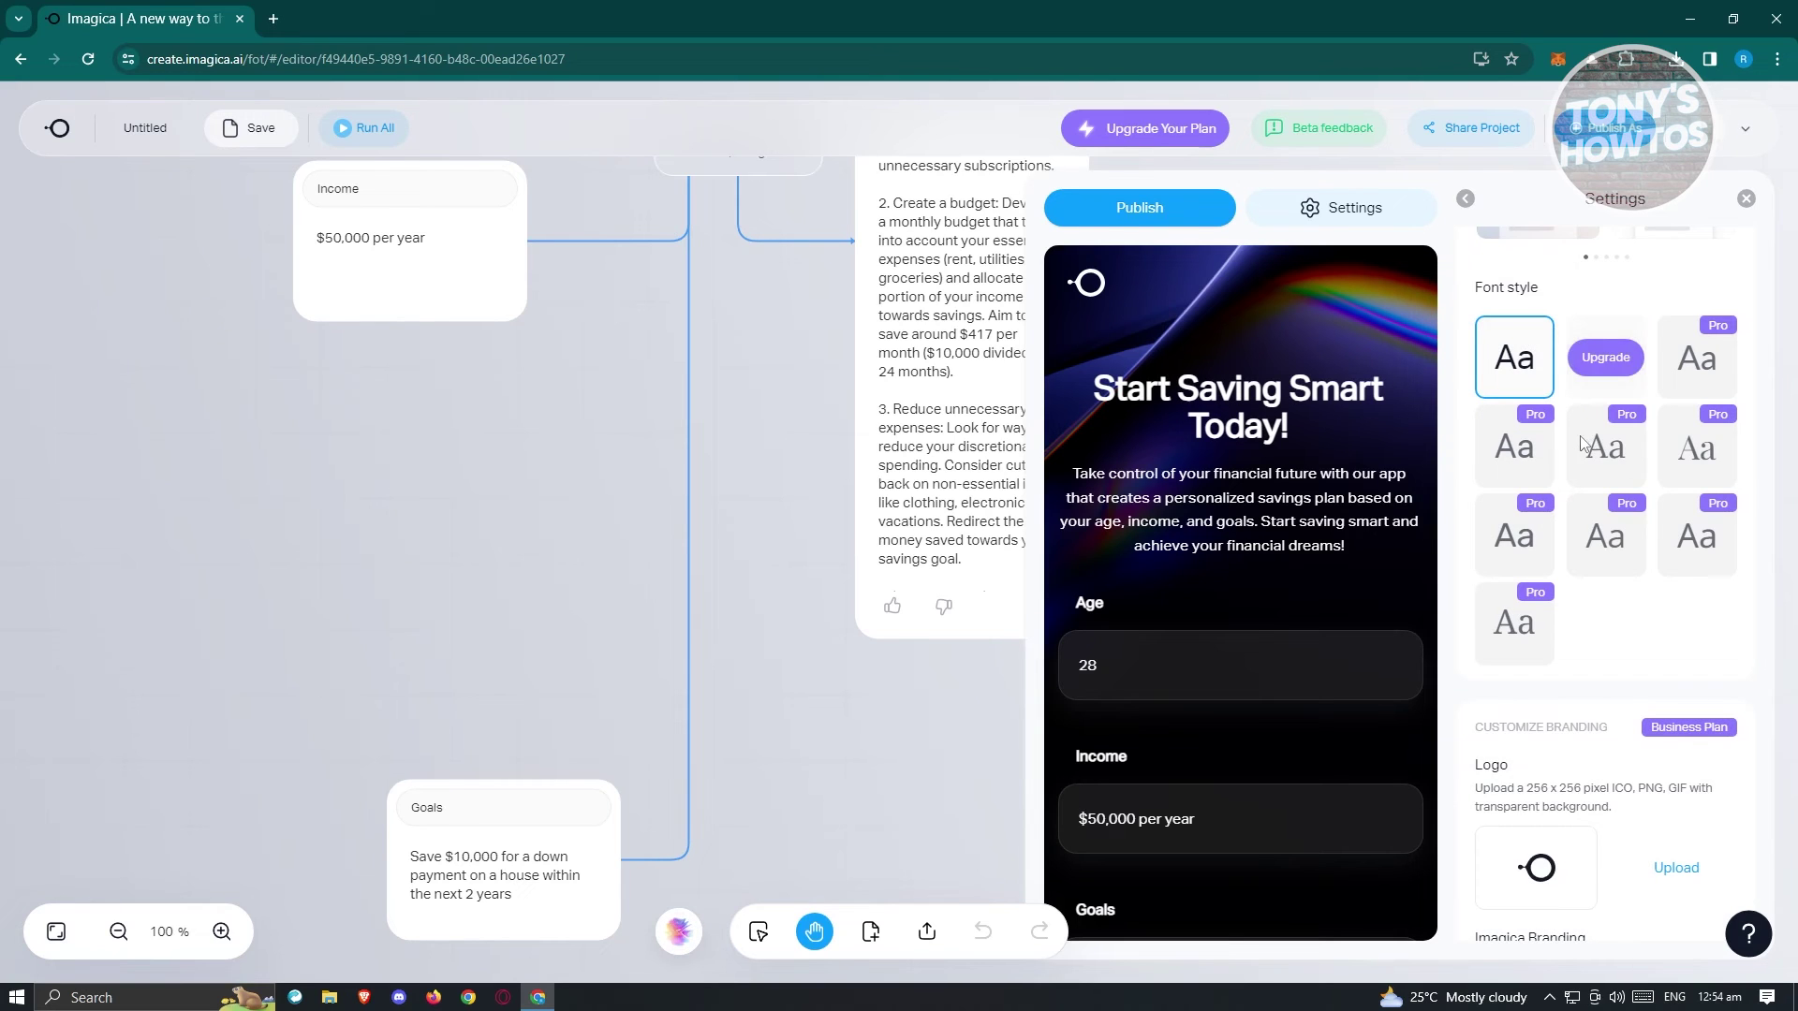
{"action": "scroll", "coordinate": [1580, 487], "scroll_direction": "down", "scroll_amount": 4}
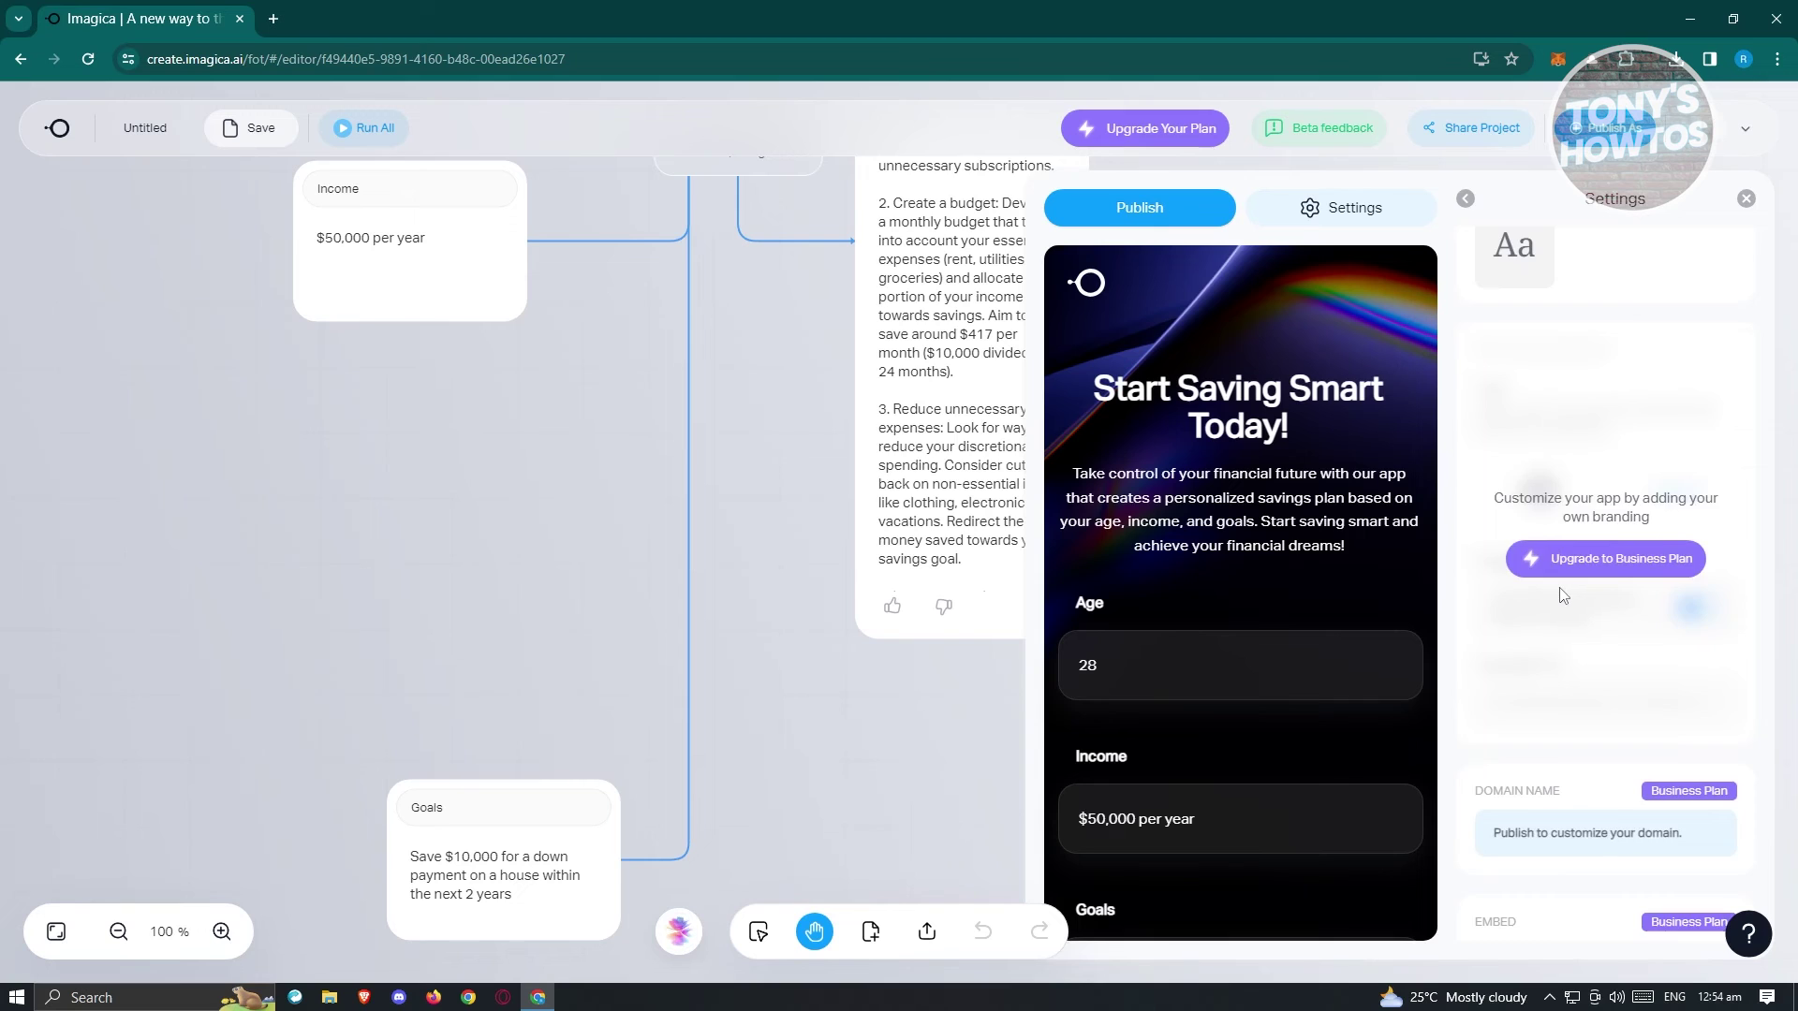
{"action": "scroll", "coordinate": [1562, 595], "scroll_direction": "down", "scroll_amount": 4}
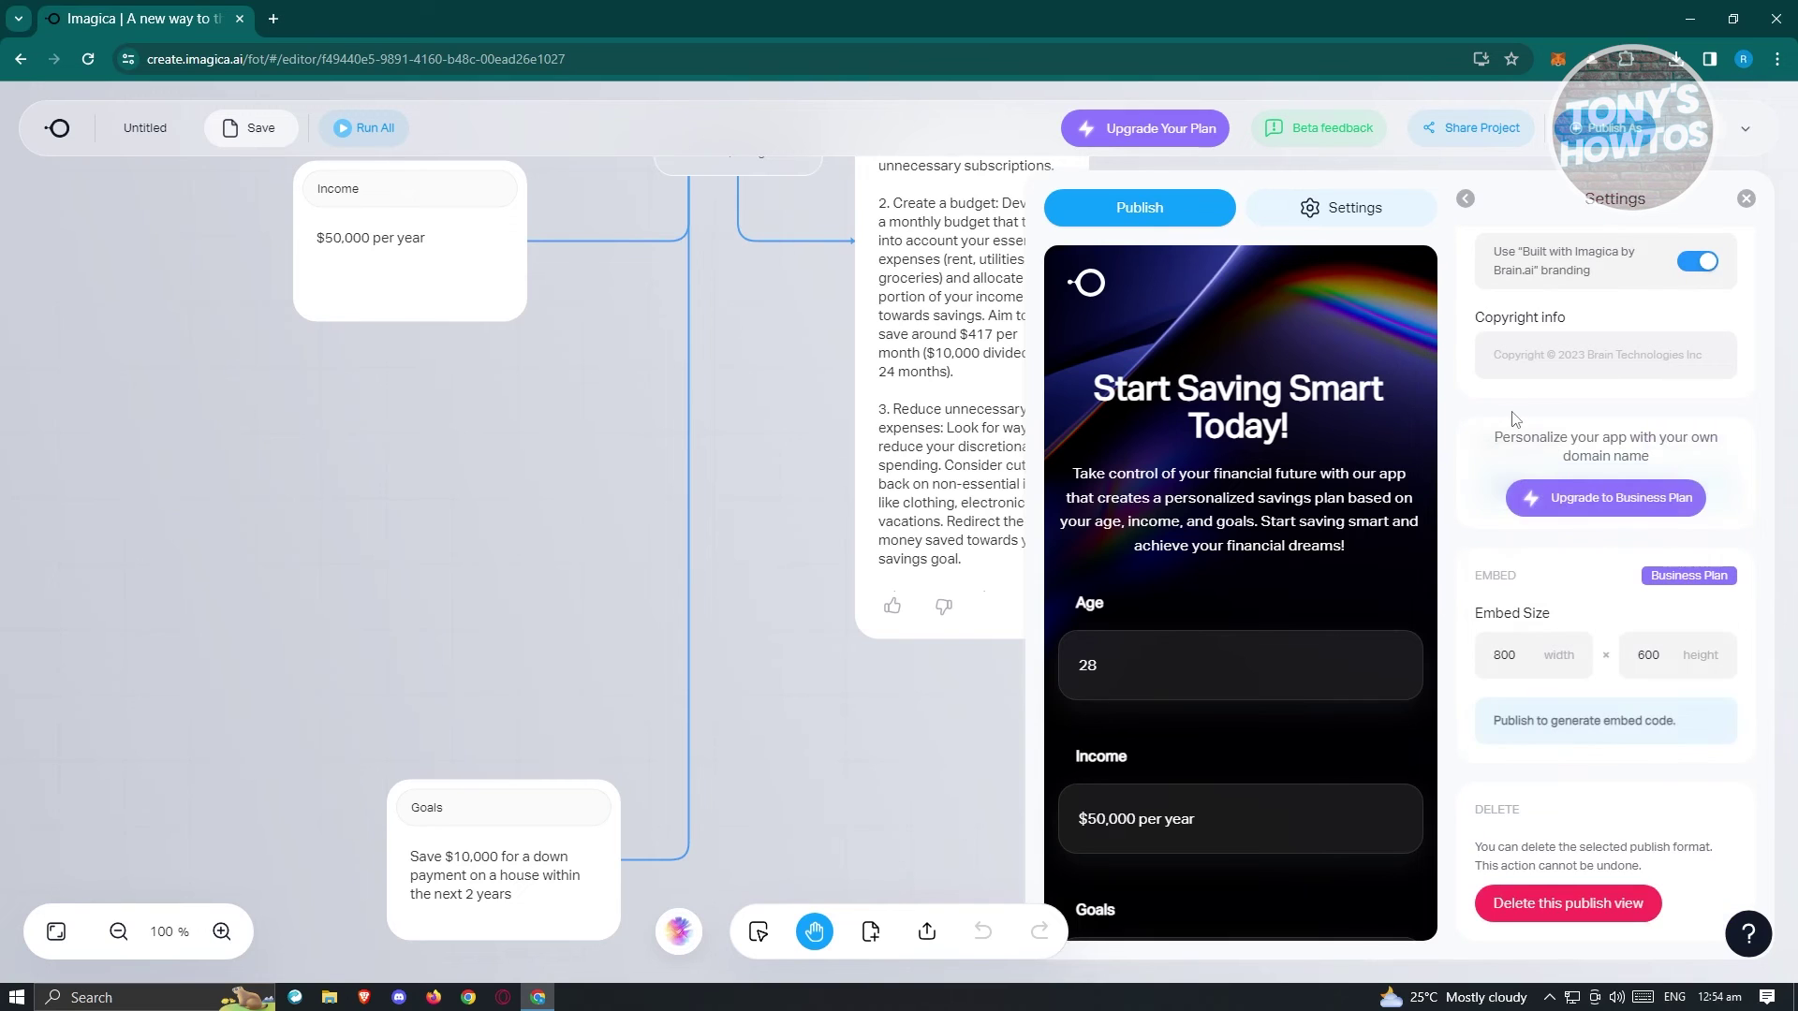
{"action": "mouse_move", "coordinate": [1086, 781]}
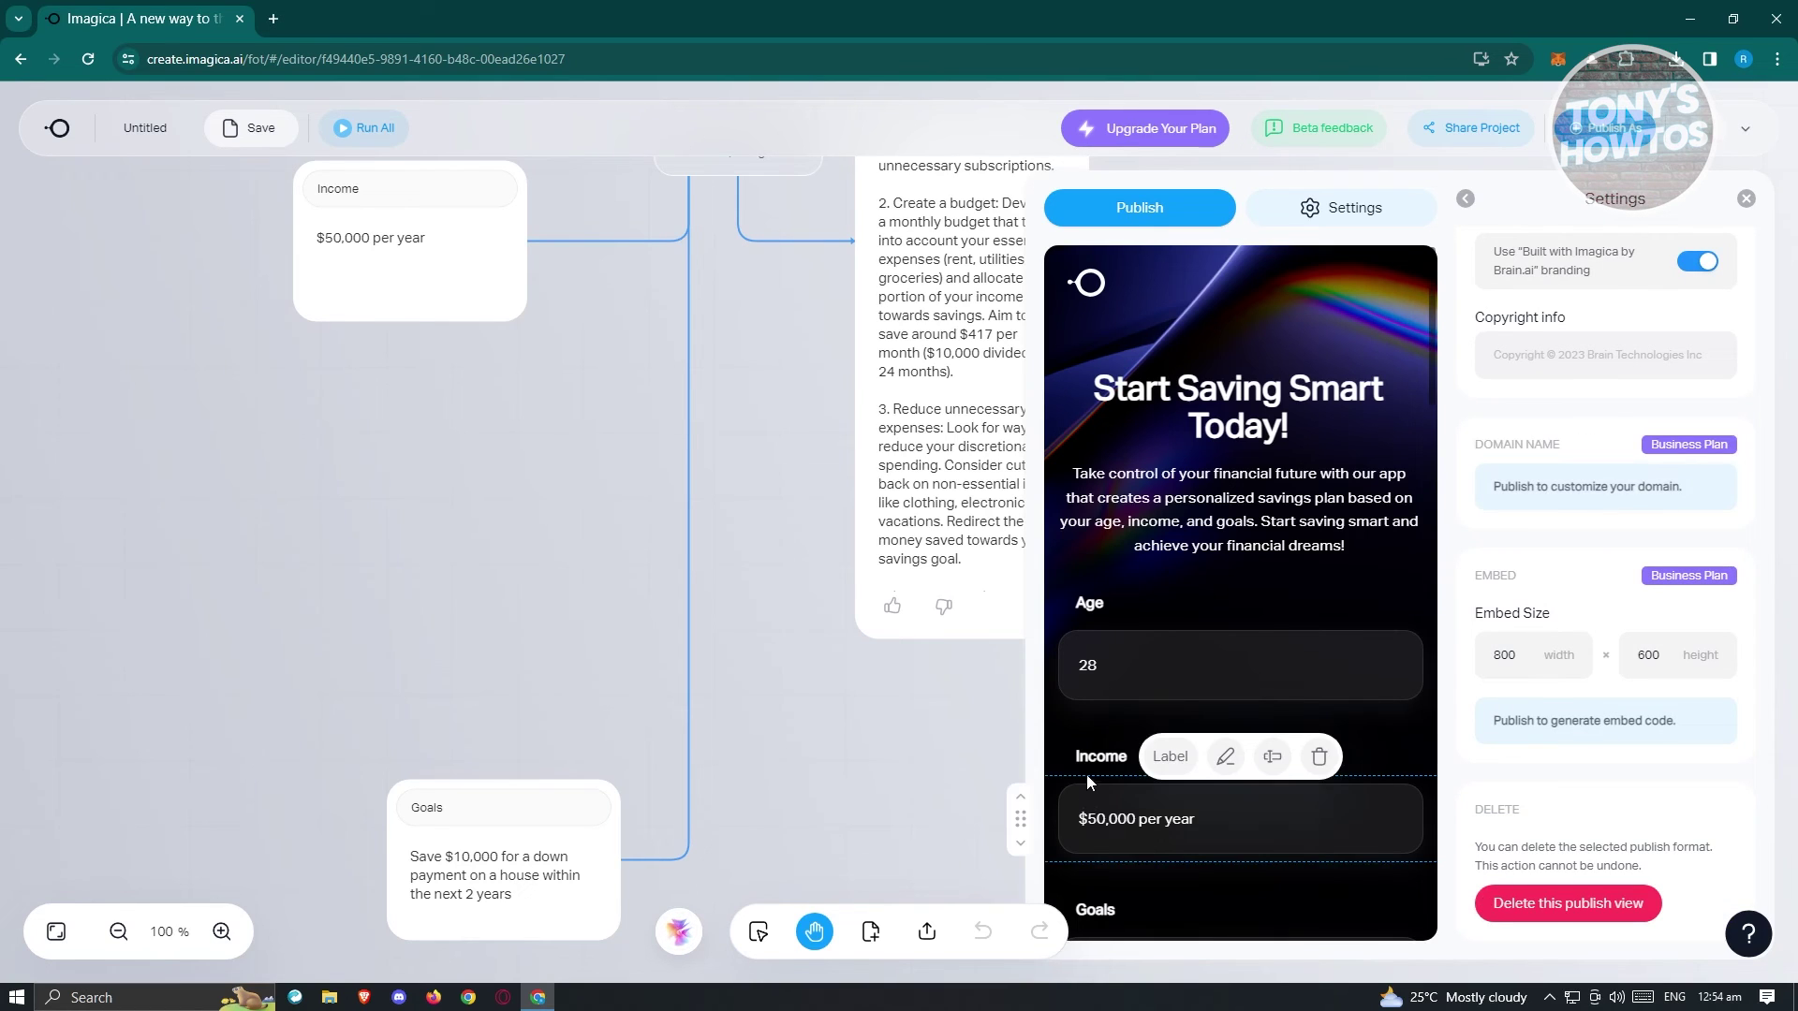
{"action": "scroll", "coordinate": [1564, 786], "scroll_direction": "up", "scroll_amount": 10}
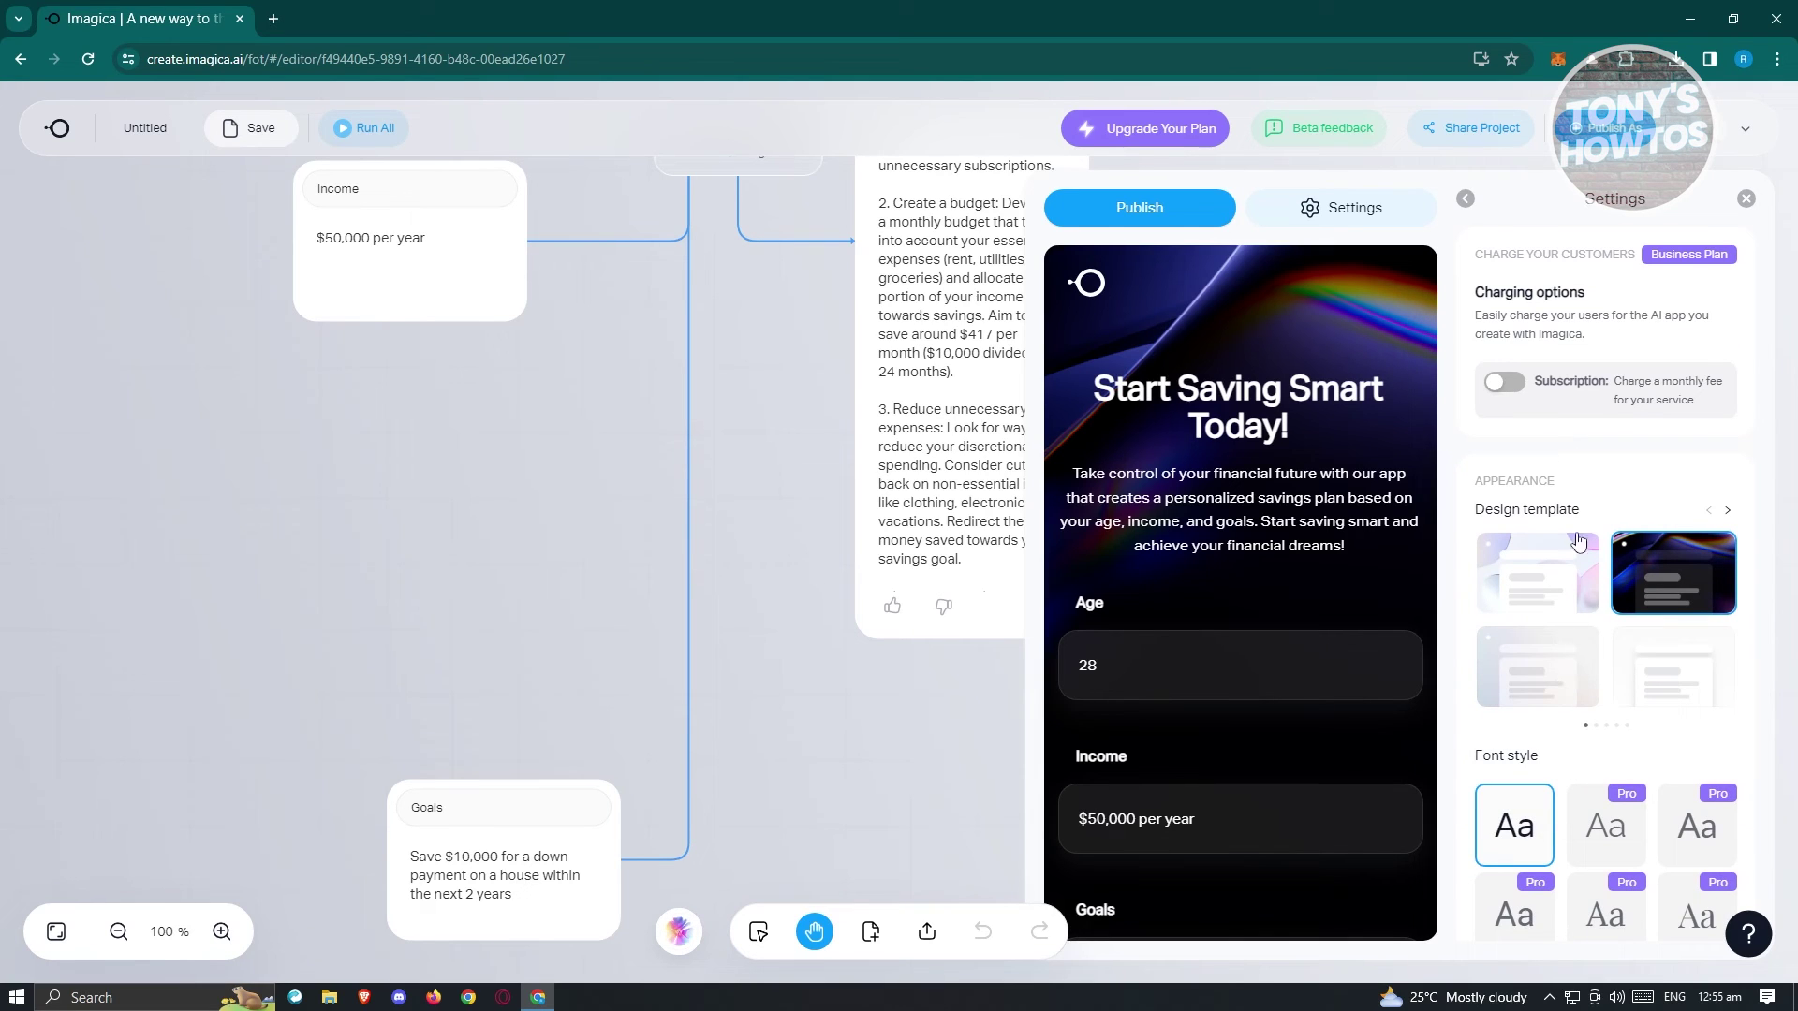
Go back to the list of publishing formats and inspect My AI App's editable name and additional options.
{"action": "left_click", "coordinate": [1604, 131]}
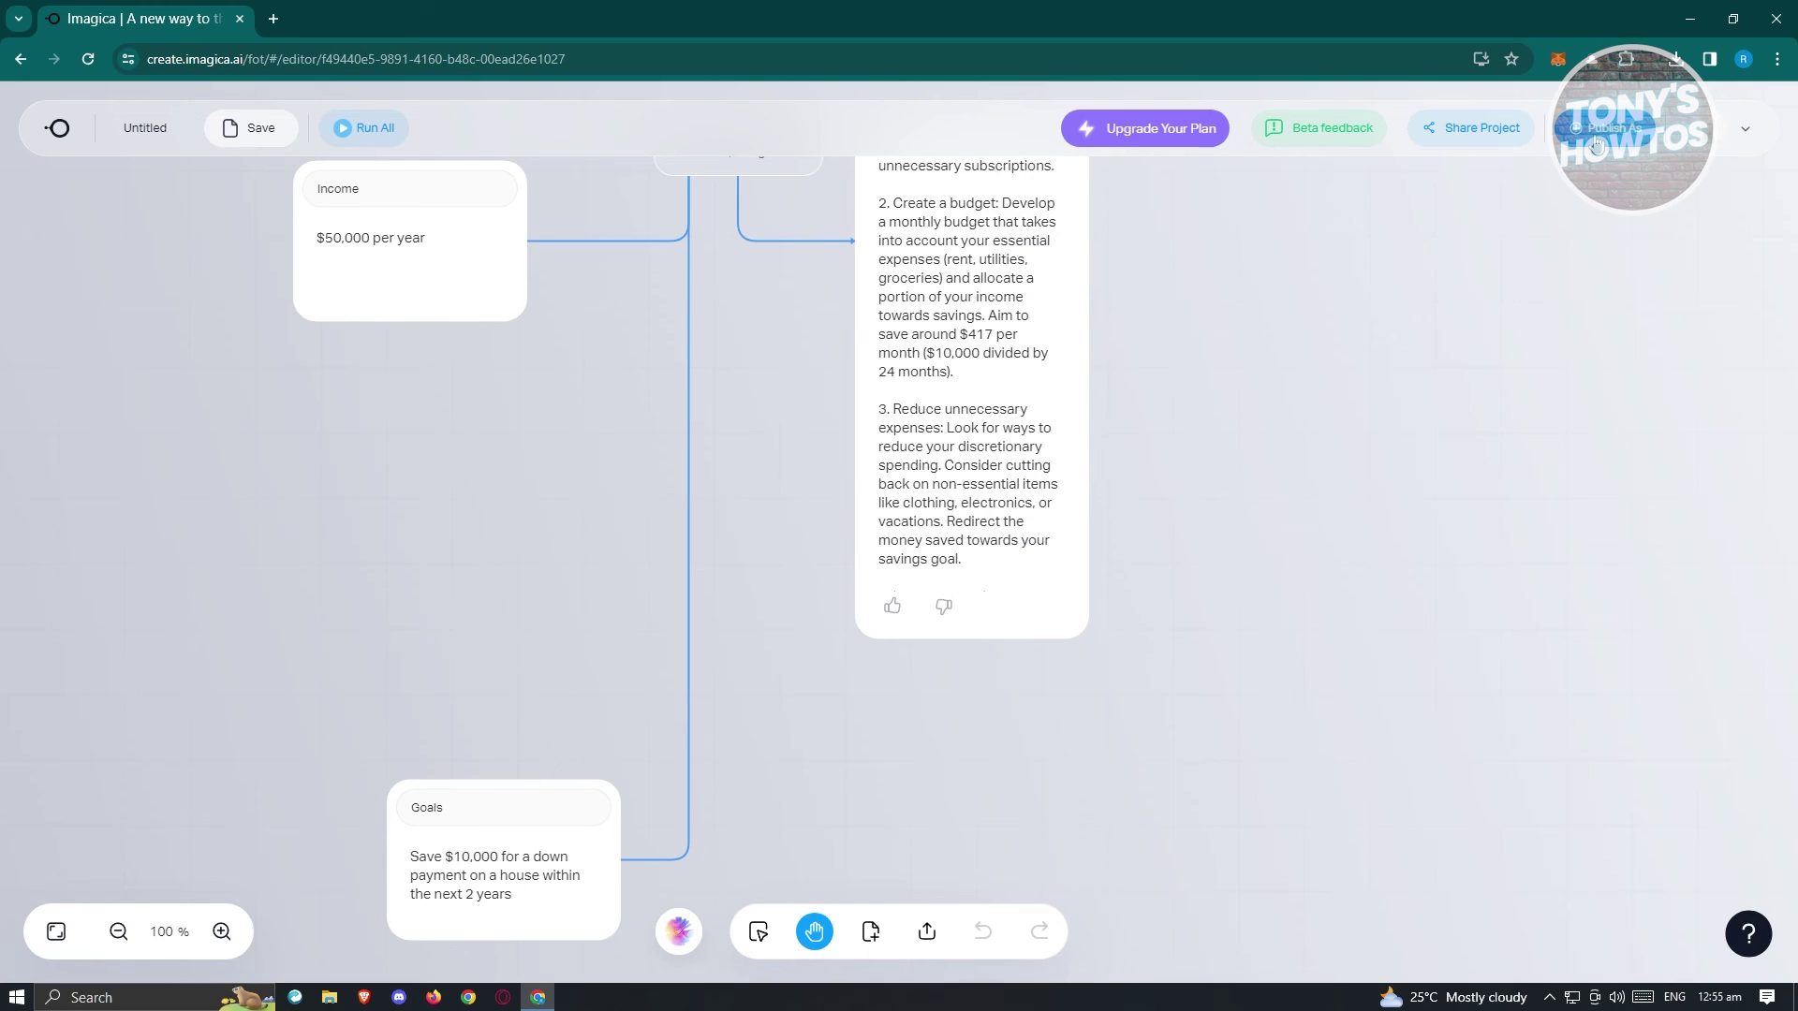
{"action": "left_click", "coordinate": [1597, 141]}
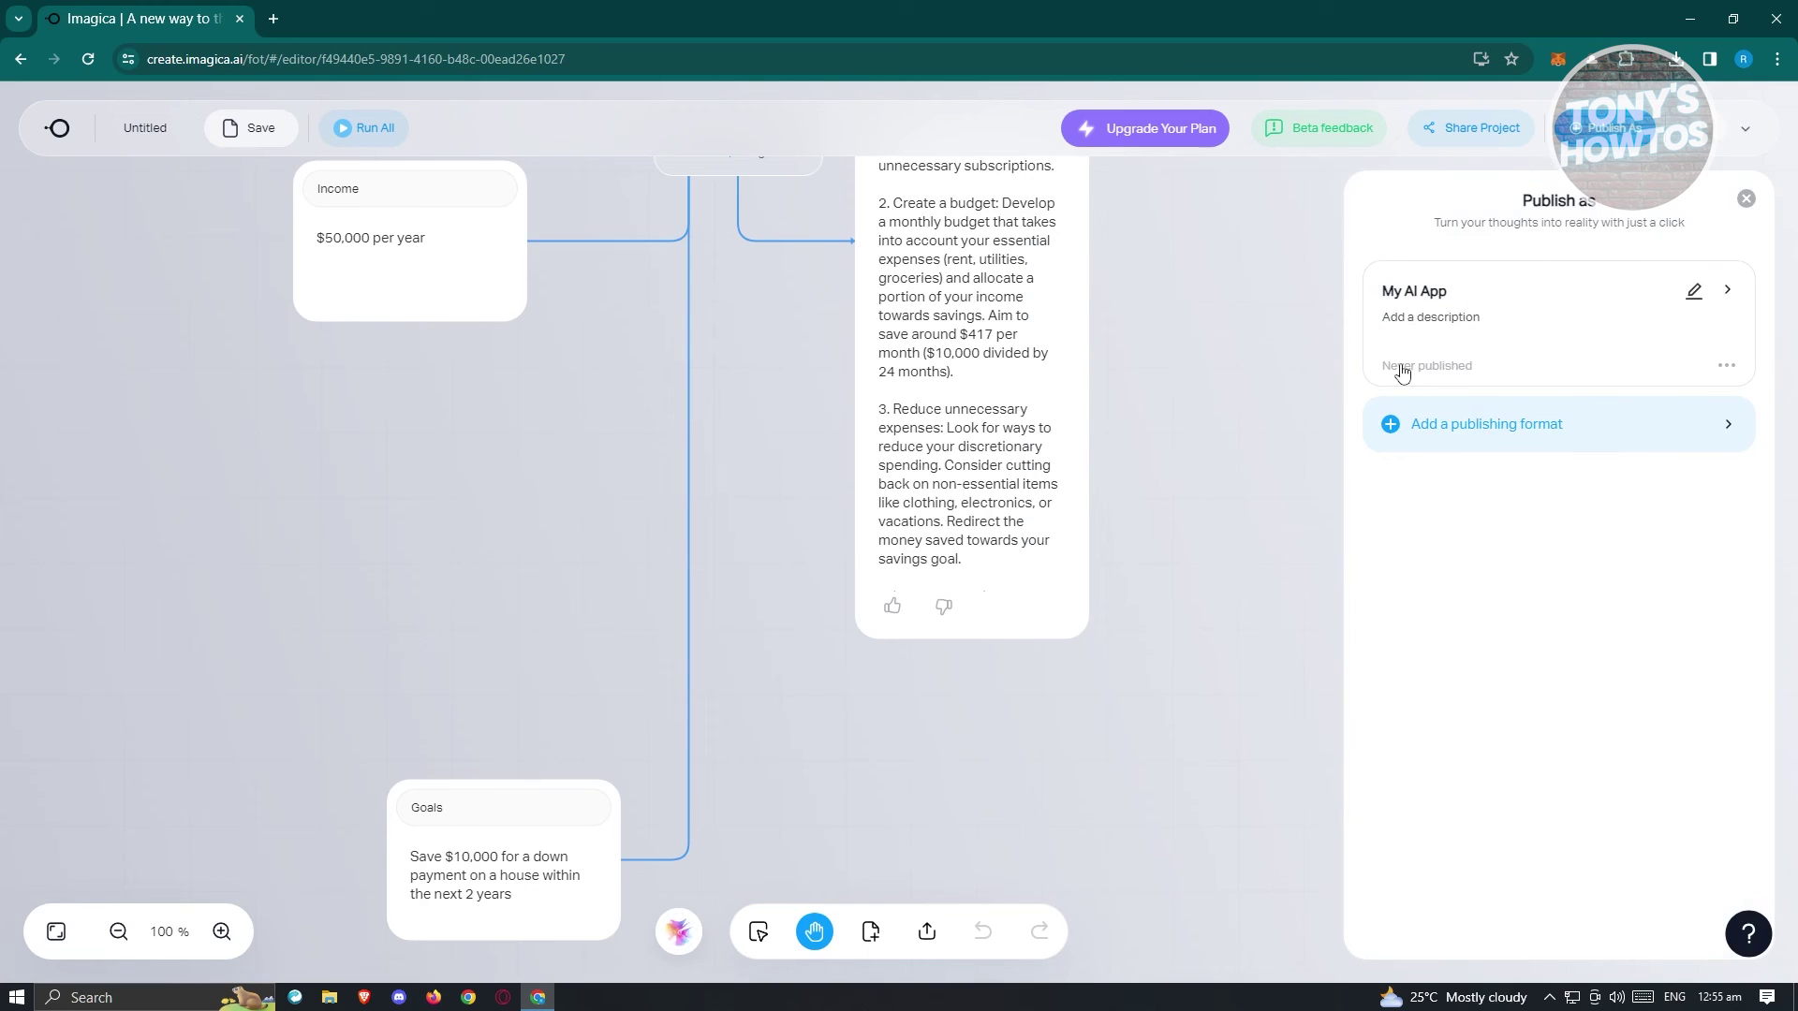
{"action": "left_click", "coordinate": [1693, 293]}
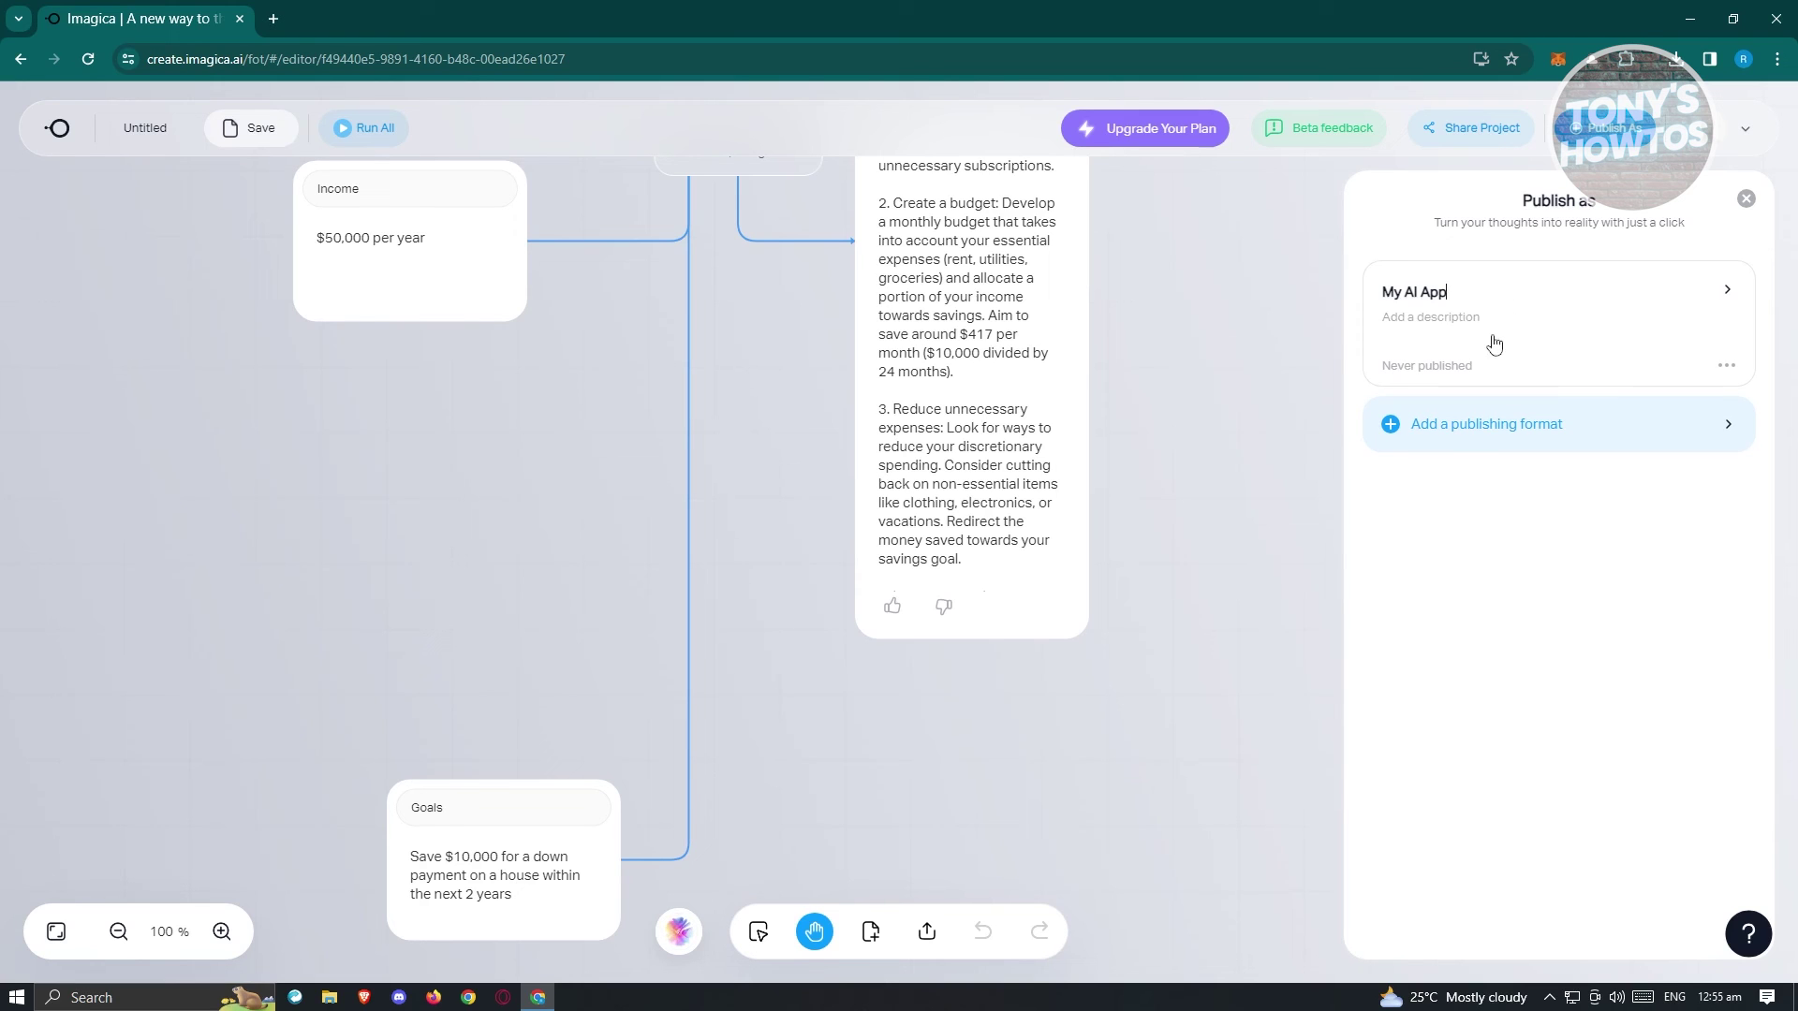
{"action": "left_click", "coordinate": [1728, 368]}
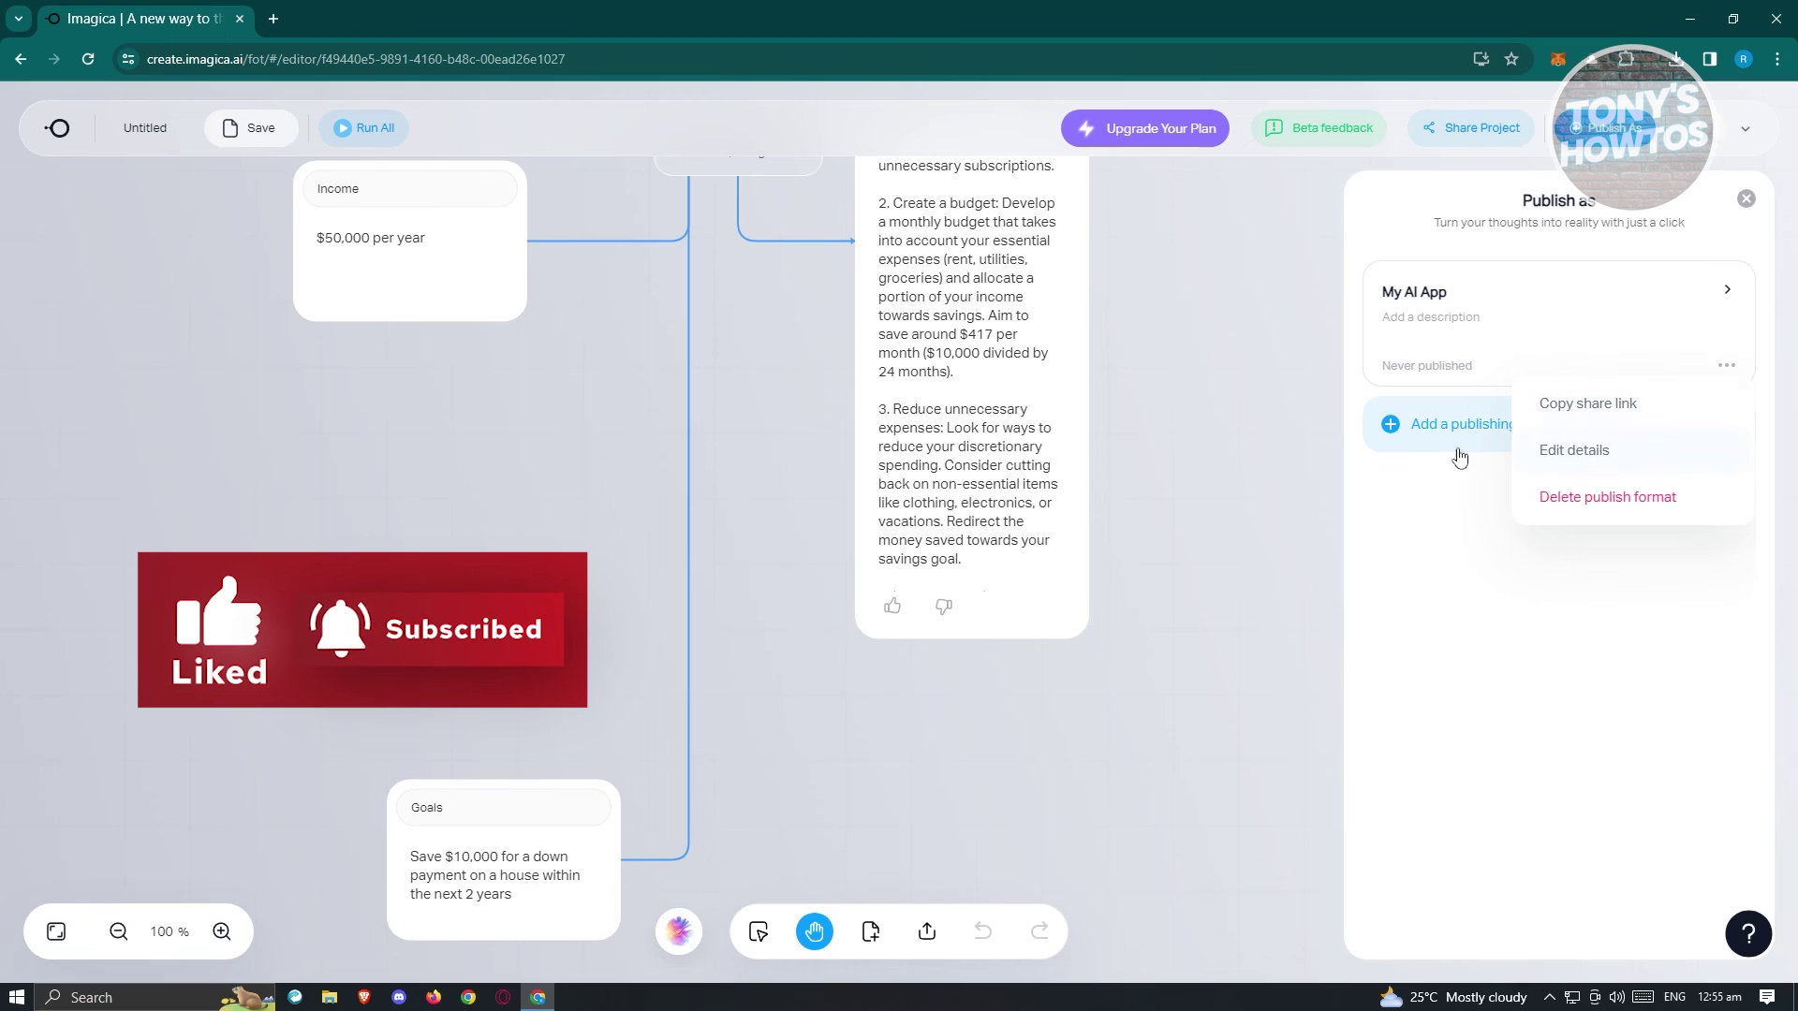
{"action": "left_click", "coordinate": [1453, 293]}
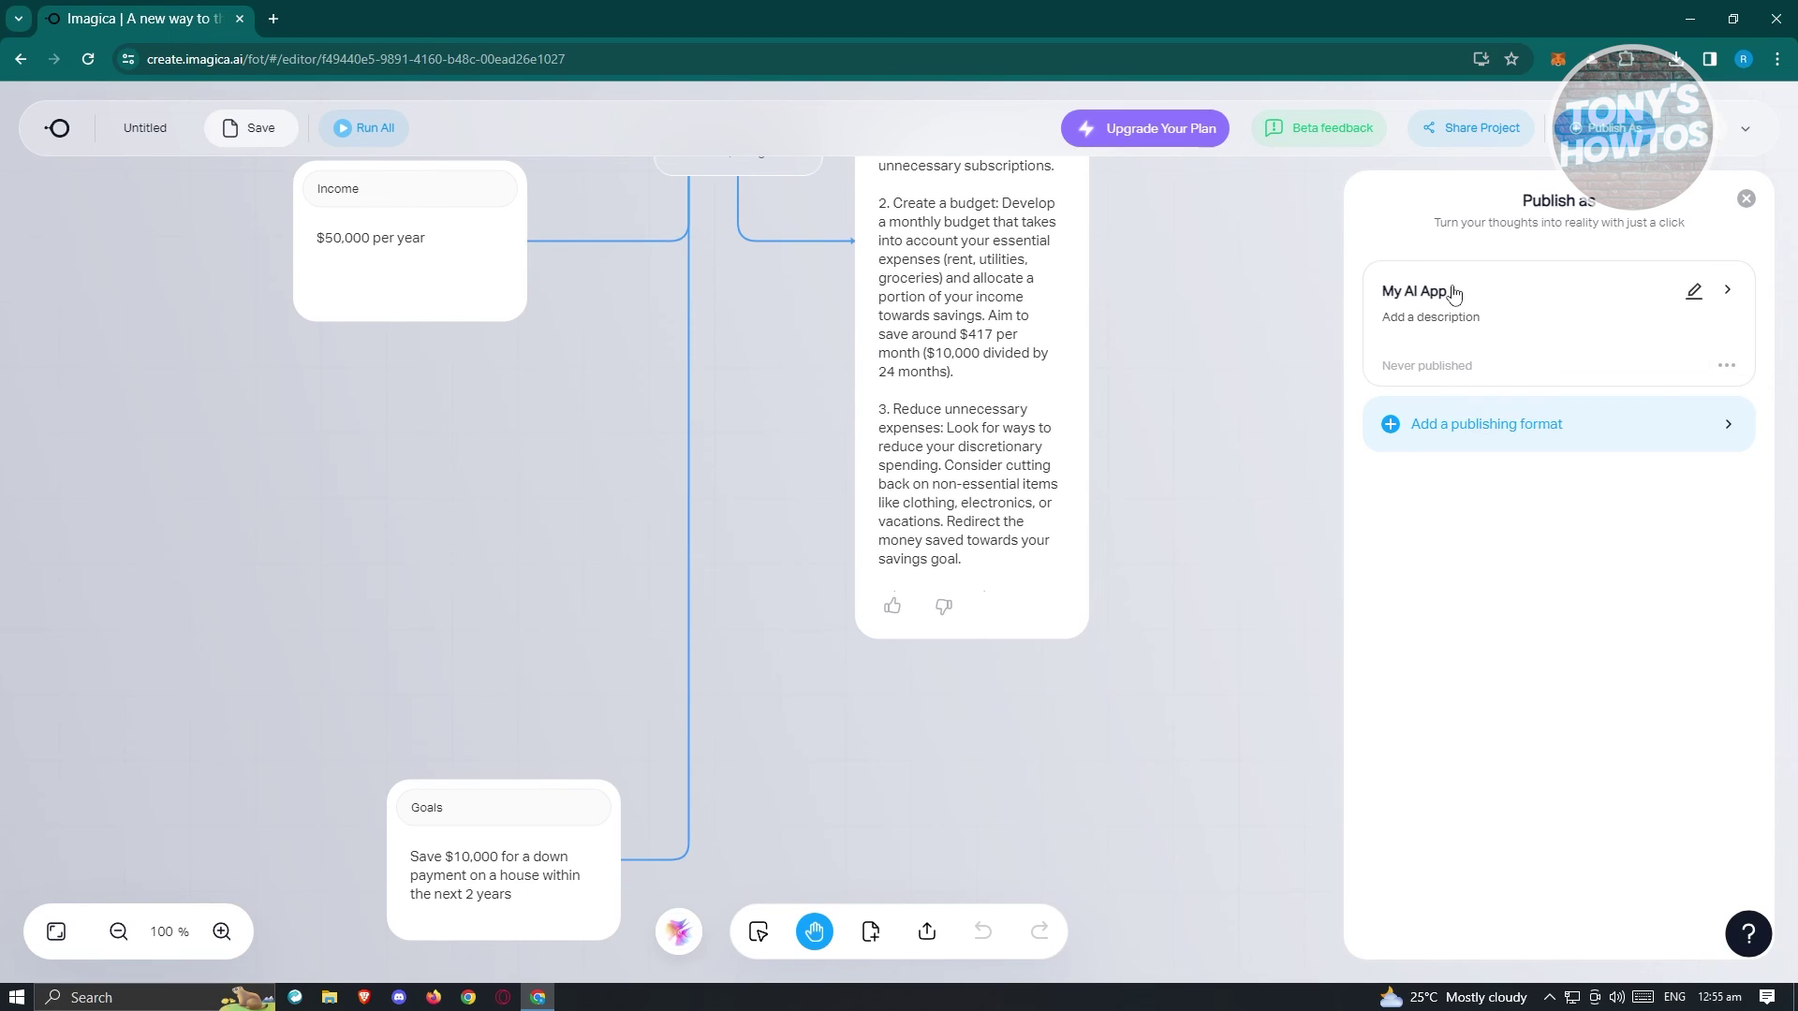
Publish My AI App and copy its share link.
{"action": "left_click", "coordinate": [1453, 293]}
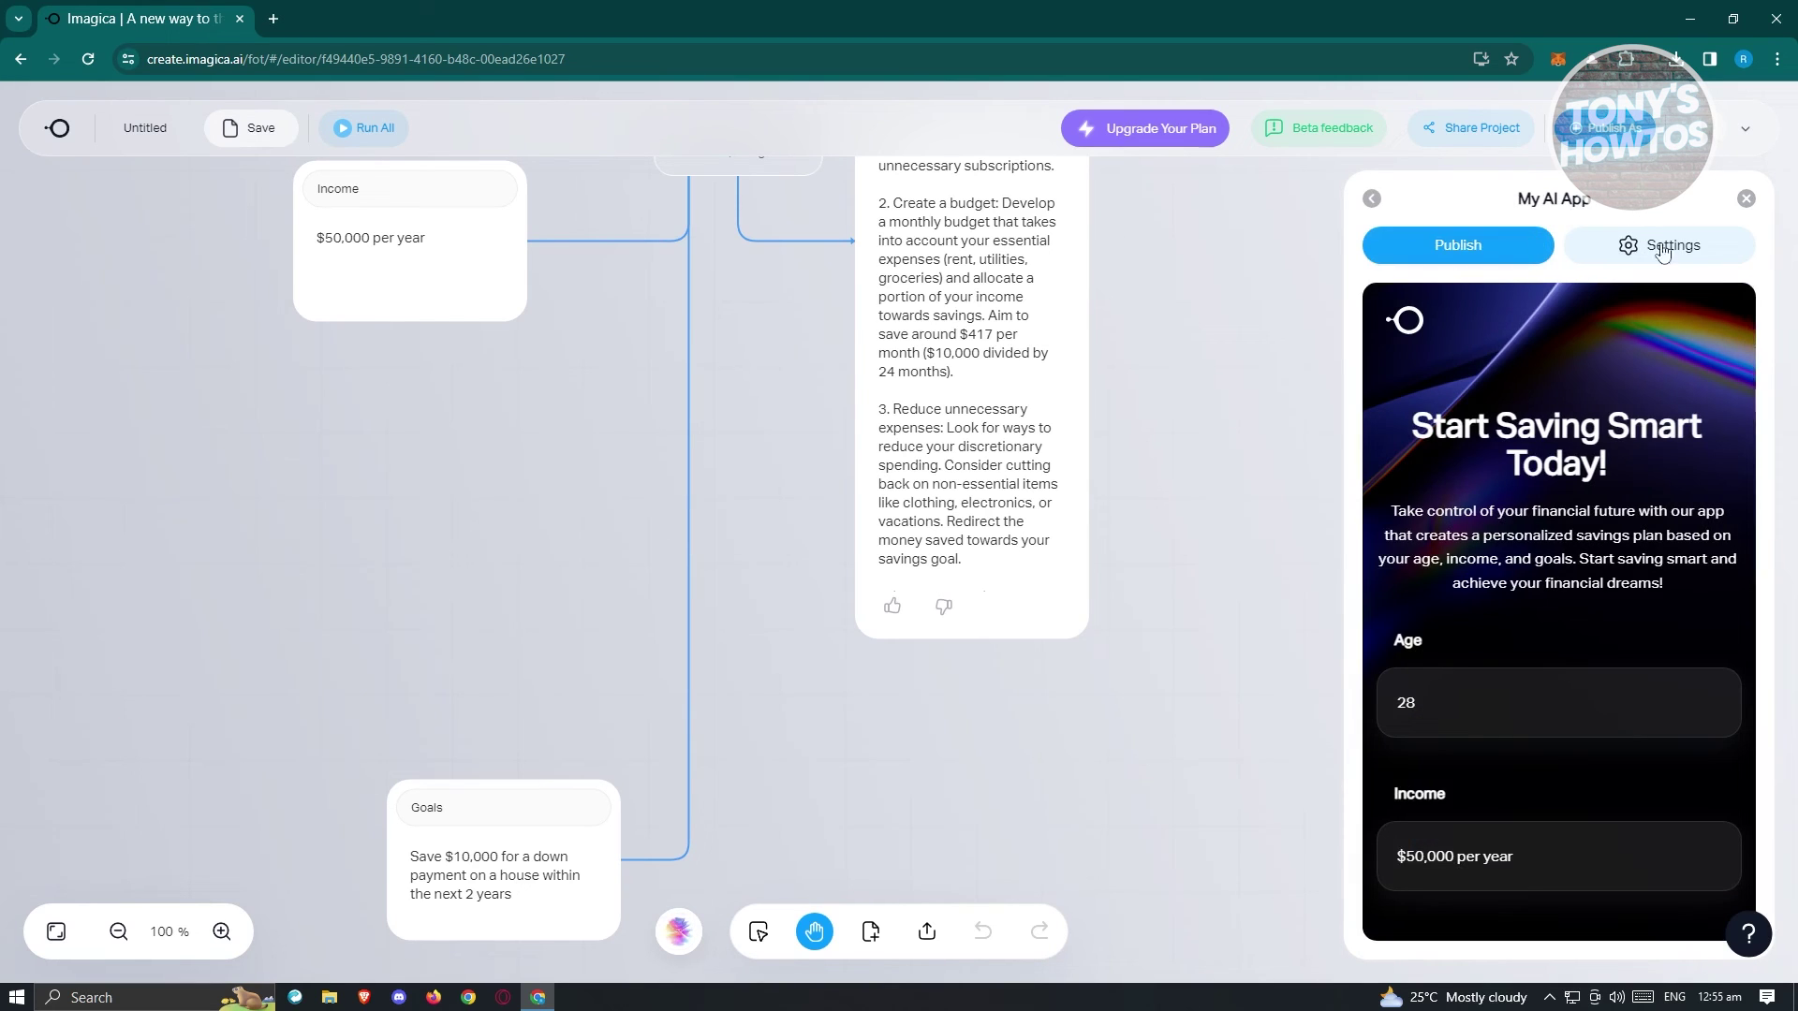
{"action": "left_click", "coordinate": [1513, 245]}
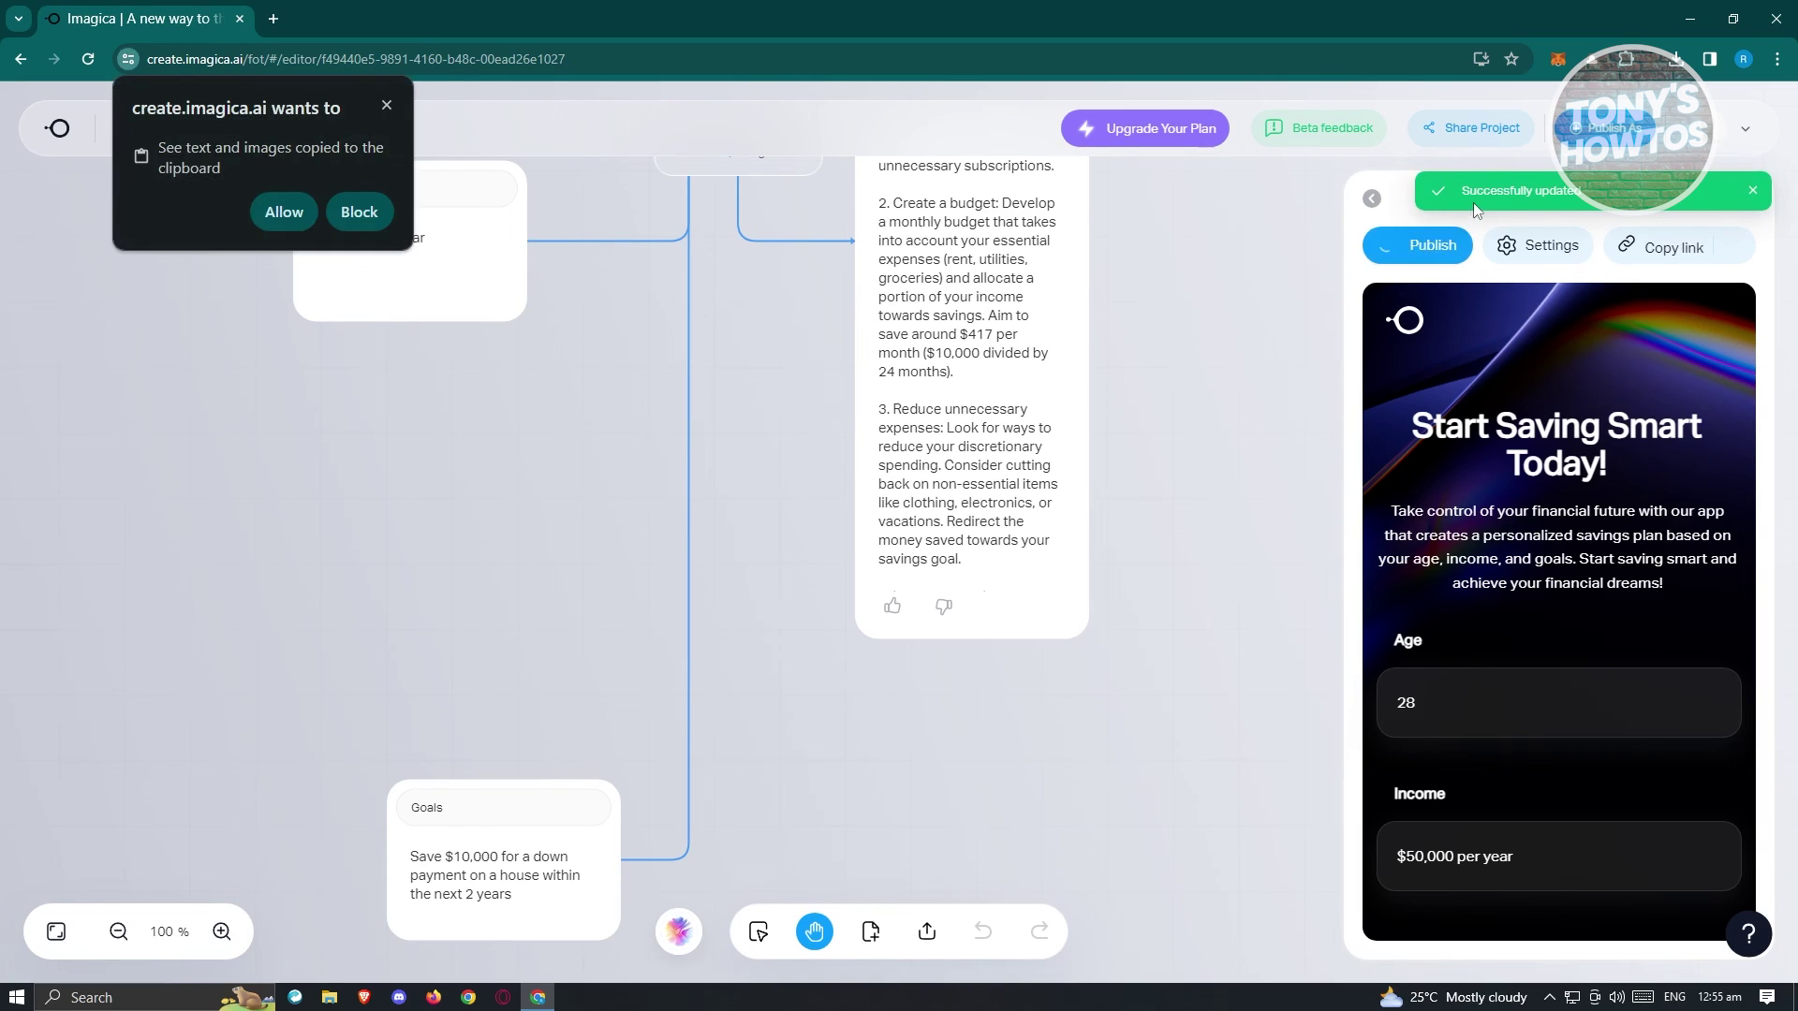
{"action": "left_click", "coordinate": [1641, 246]}
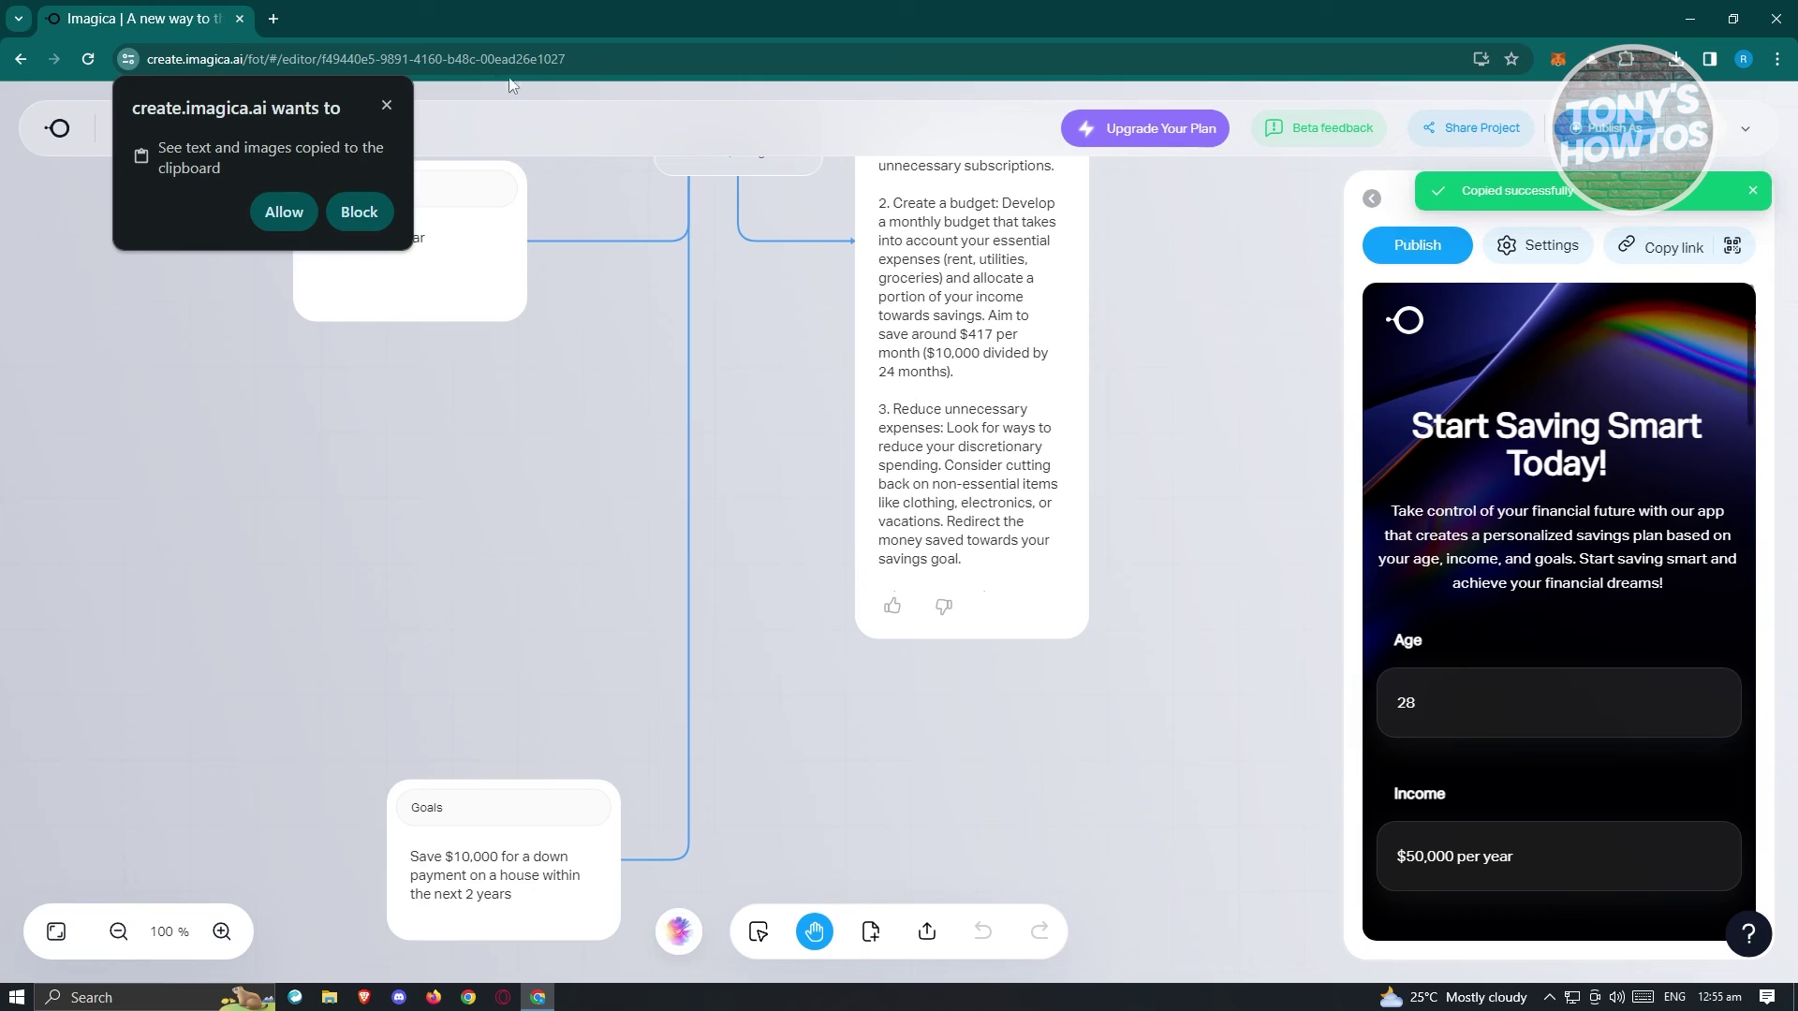
Open the published app from the copied share link in a new browser tab.
{"action": "left_click", "coordinate": [275, 17]}
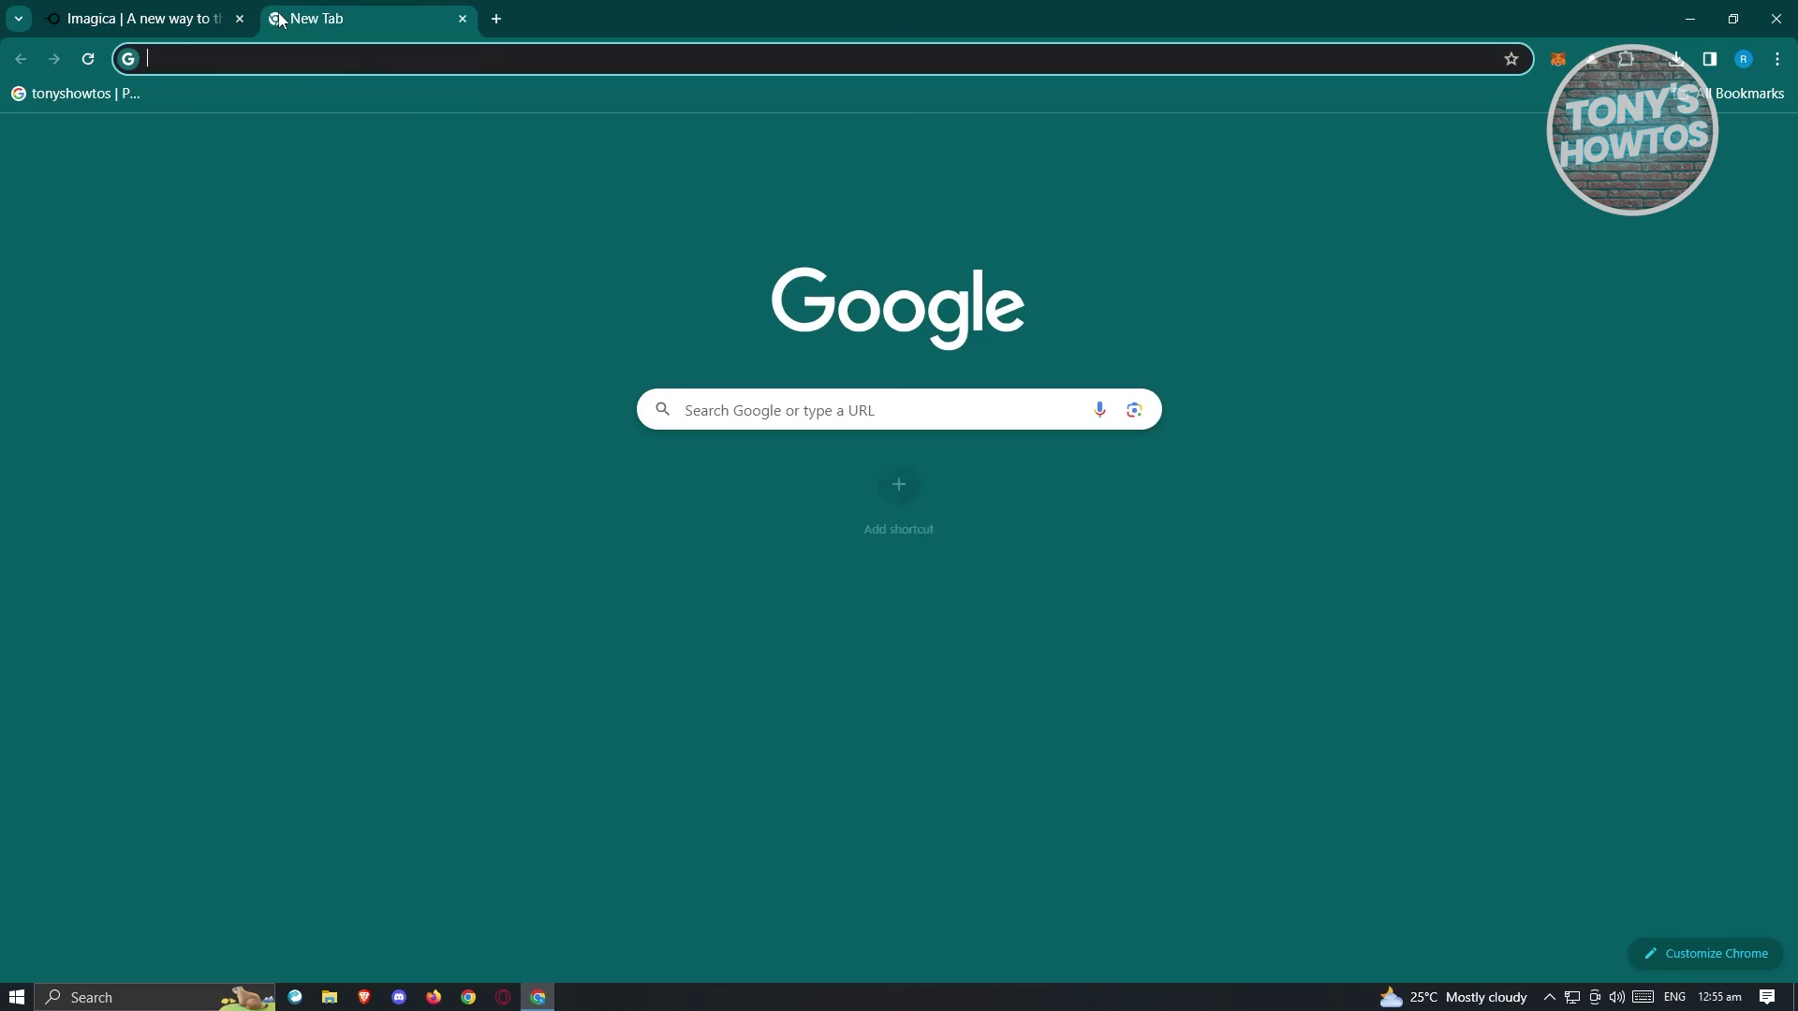
{"action": "right_click", "coordinate": [345, 60]}
{"action": "left_click", "coordinate": [444, 279]}
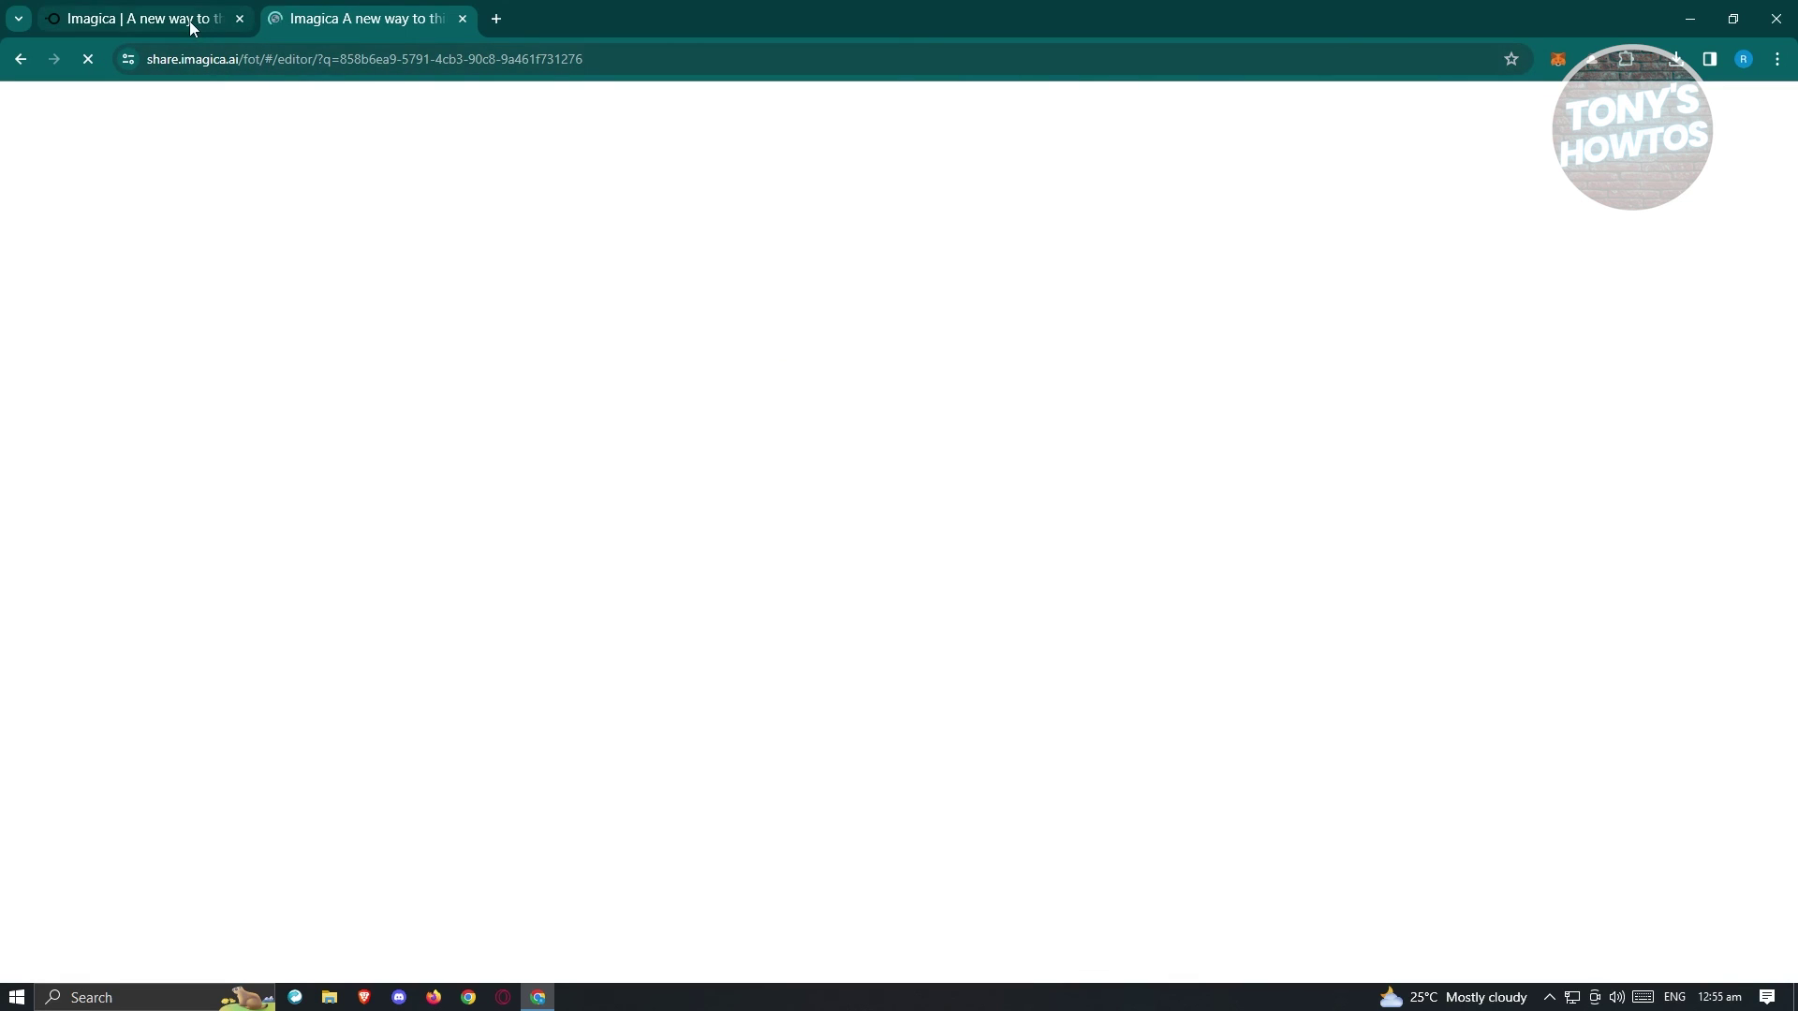
Return to the editor, dismiss the clipboard permission request and display My AI App's QR code for mobile preview.
{"action": "left_click", "coordinate": [189, 21]}
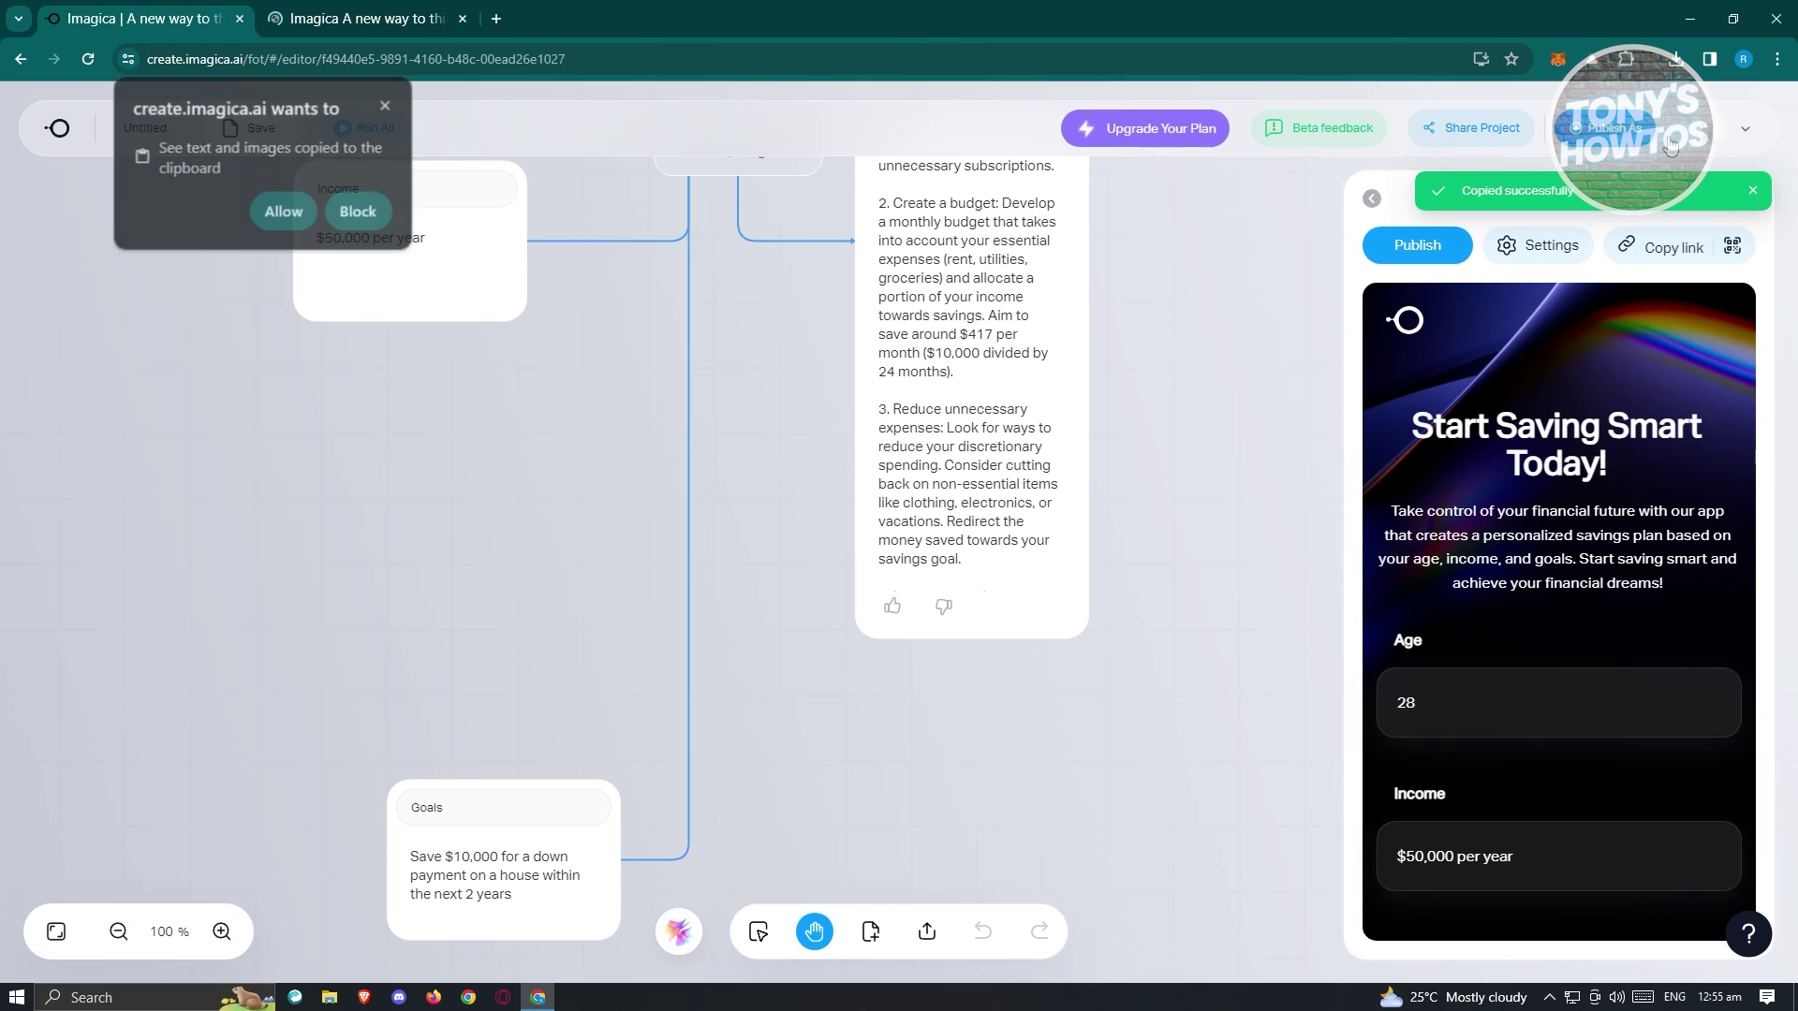
{"action": "left_click", "coordinate": [1732, 247]}
{"action": "left_click", "coordinate": [389, 107]}
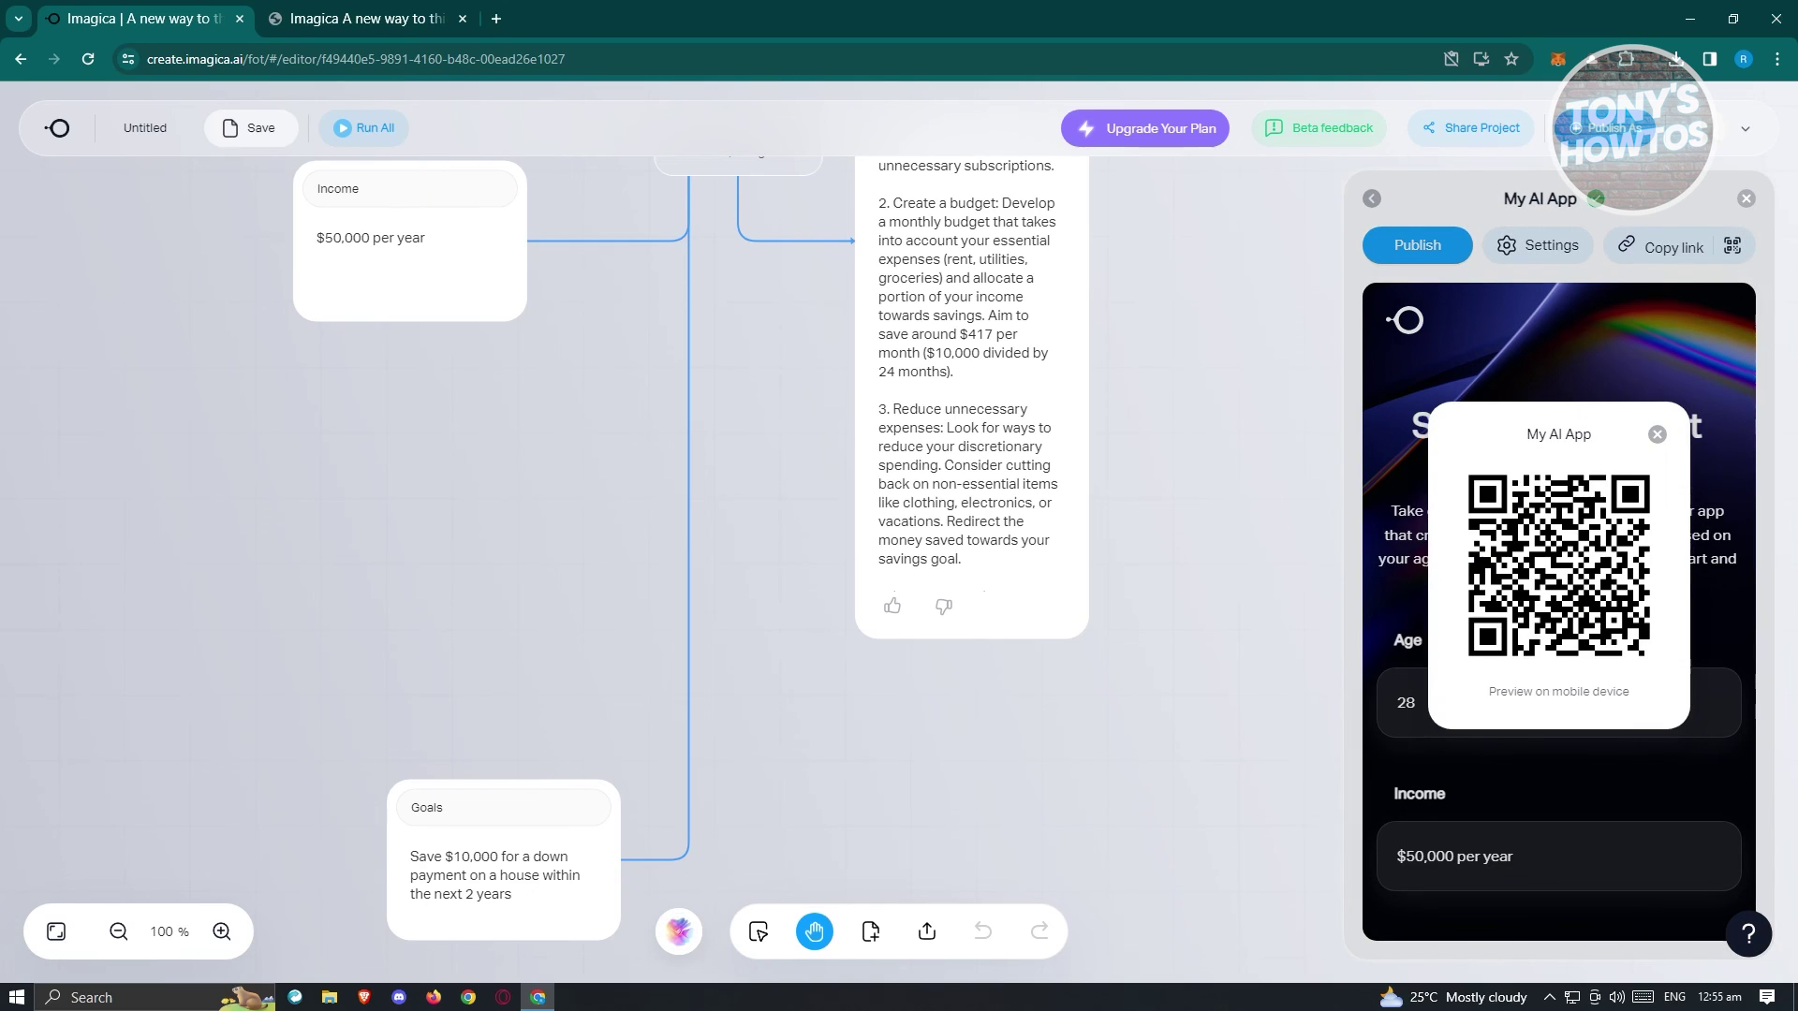
{"action": "left_click", "coordinate": [1723, 254]}
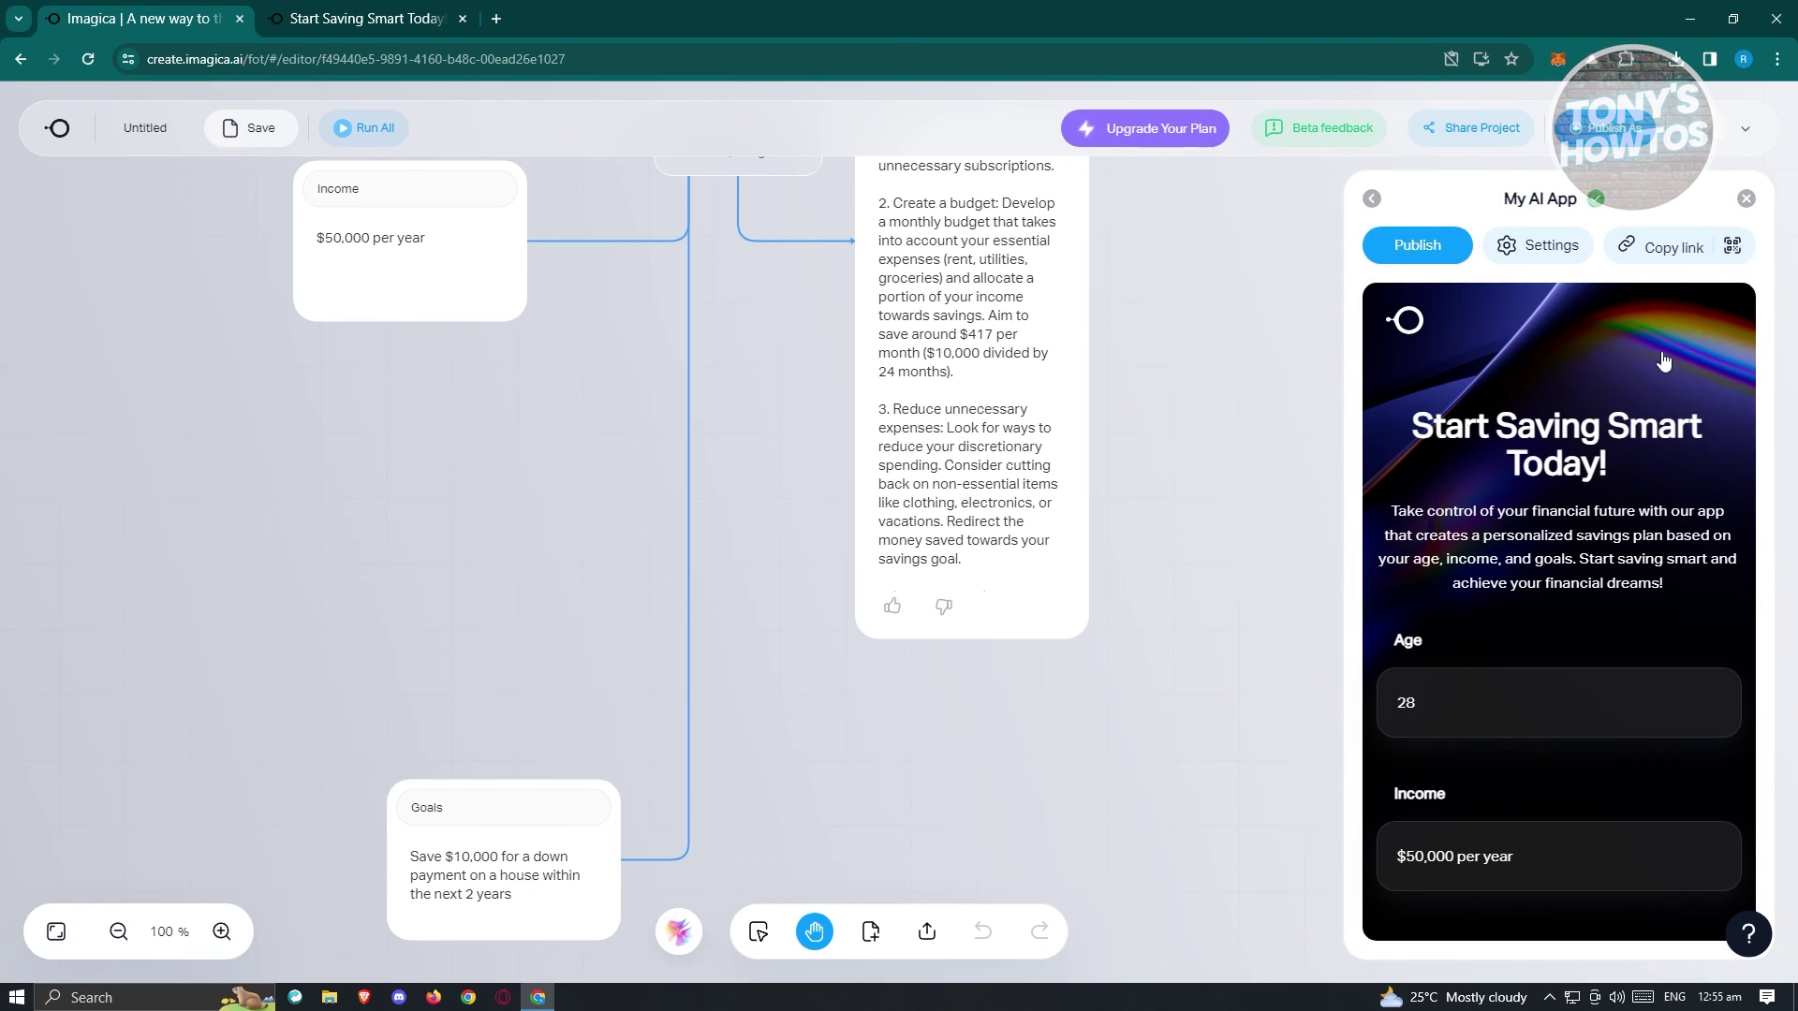
{"action": "left_click", "coordinate": [1733, 247]}
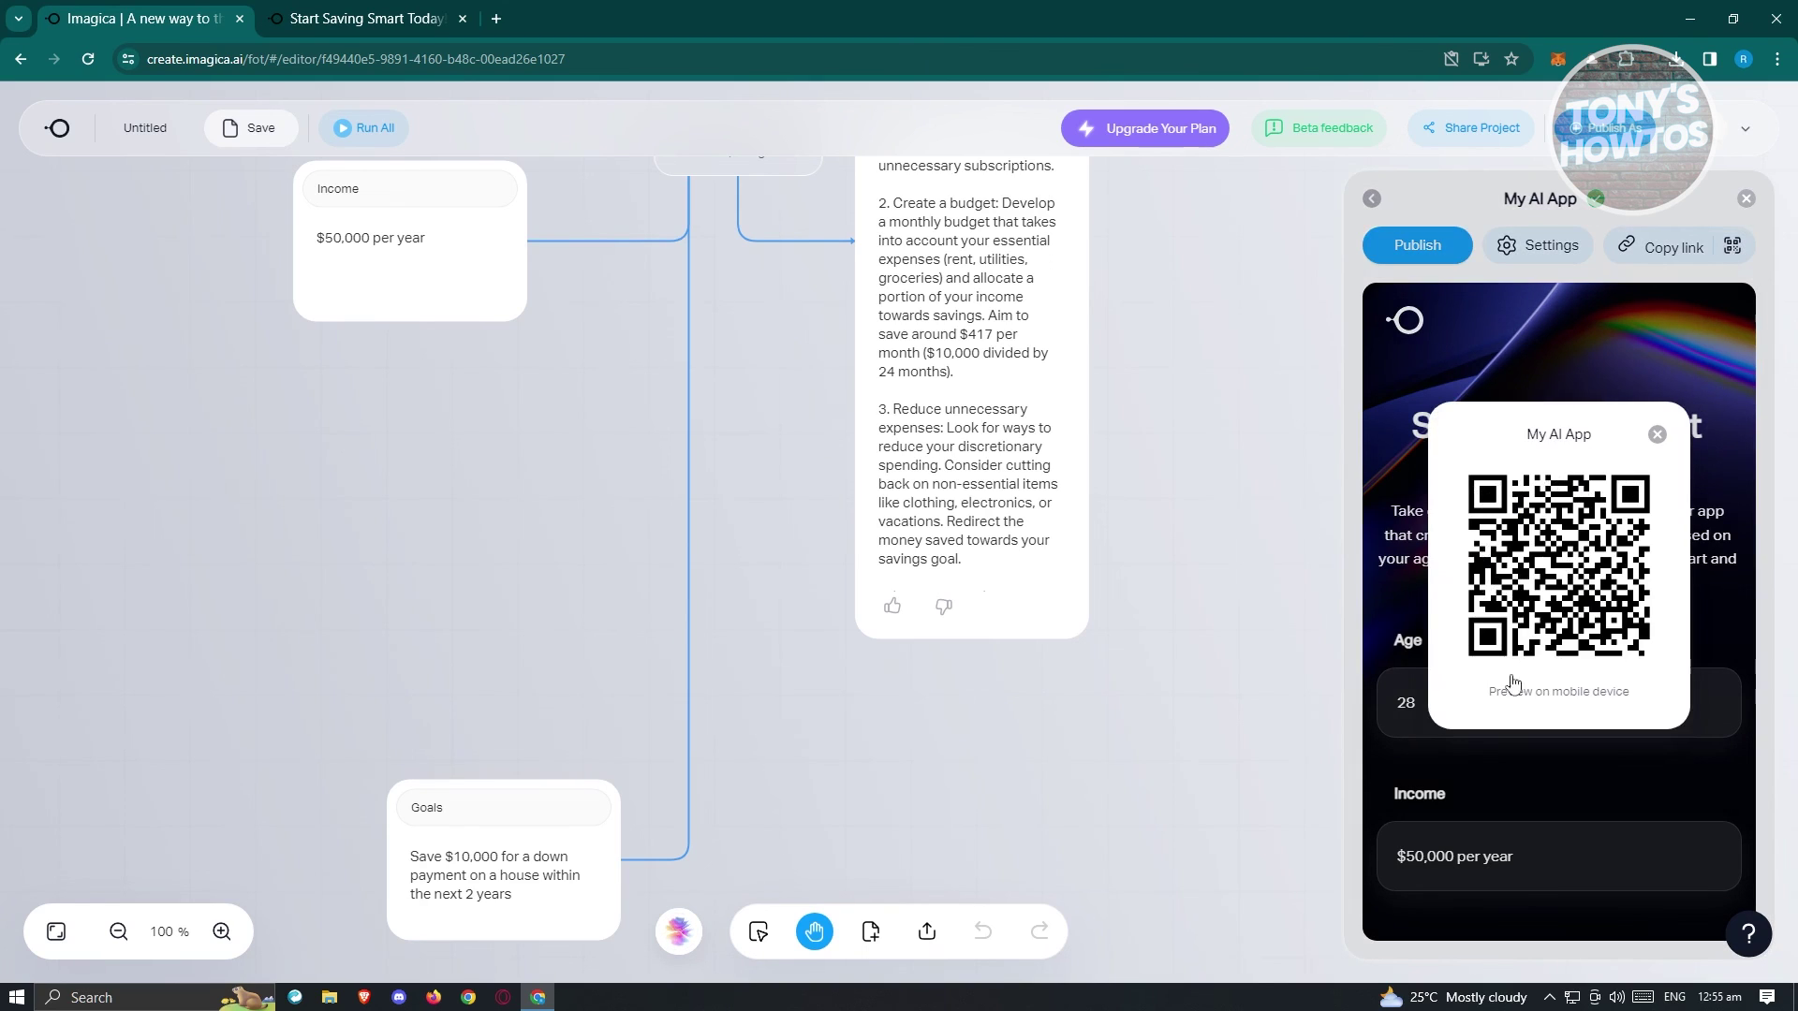
Switch to the published app and look over its Age, Income and Goals fields.
{"action": "left_click", "coordinate": [374, 11]}
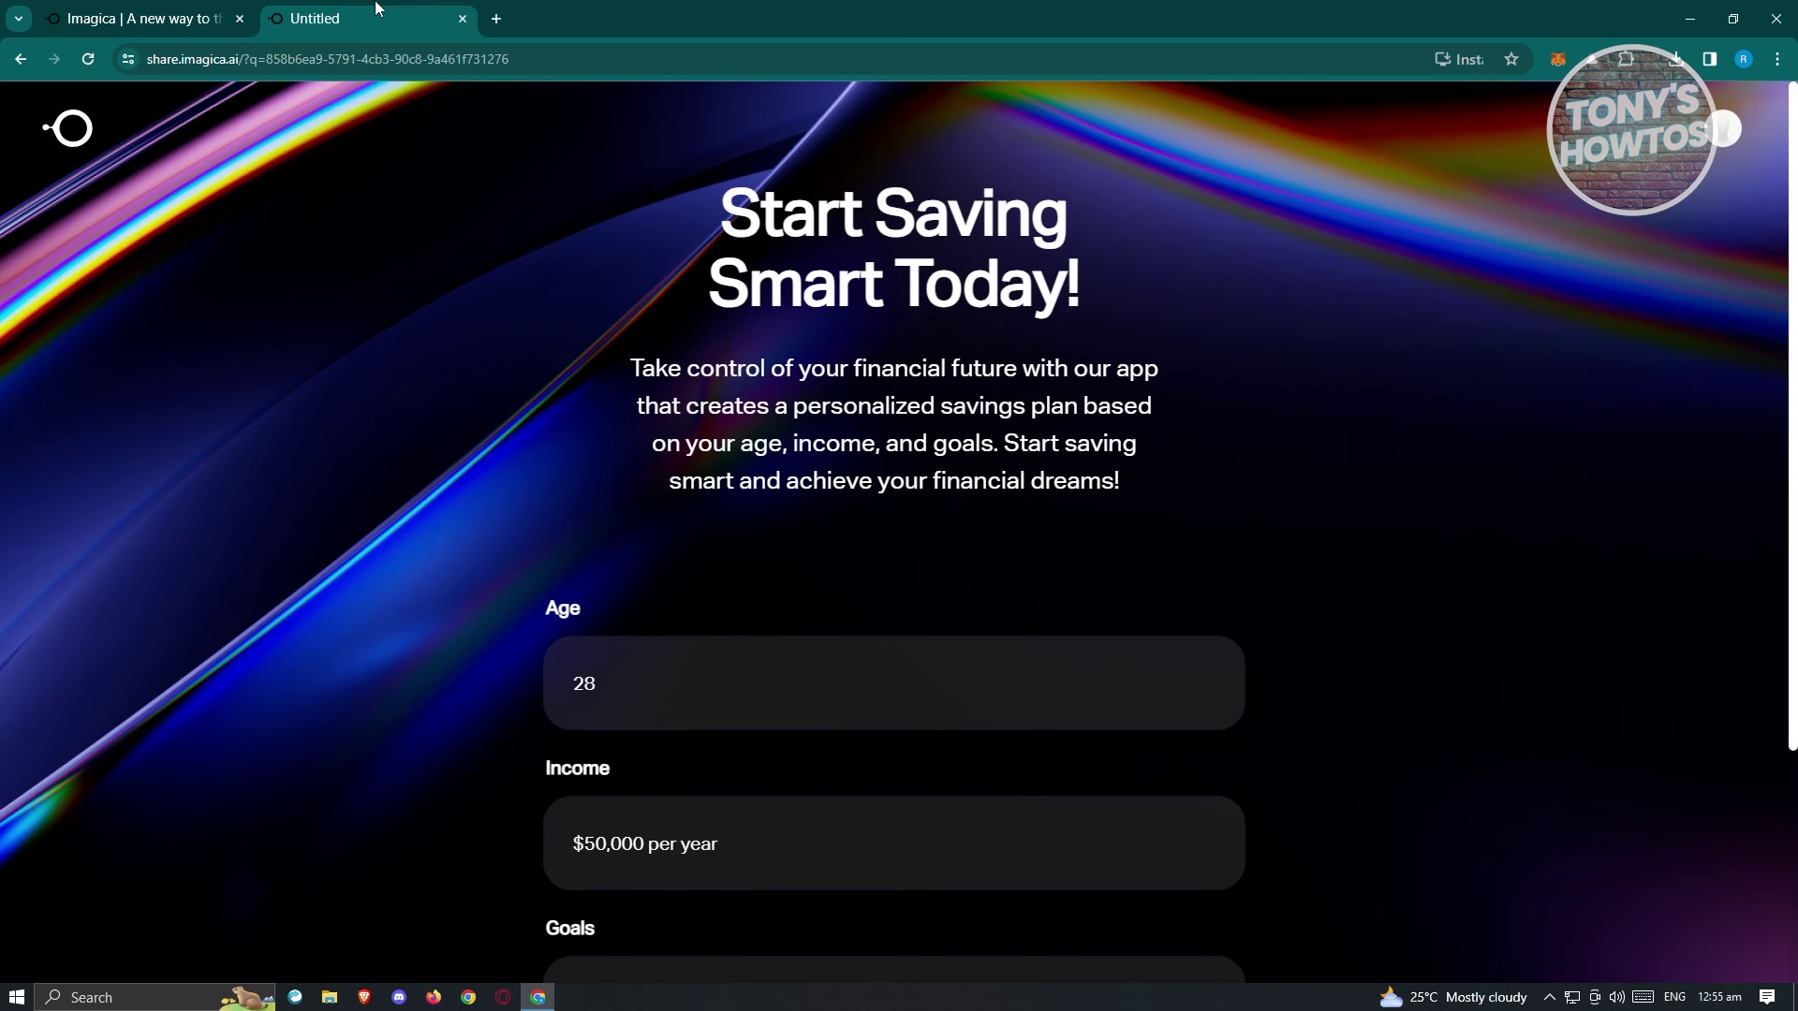
{"action": "scroll", "coordinate": [813, 682], "scroll_direction": "down", "scroll_amount": 3}
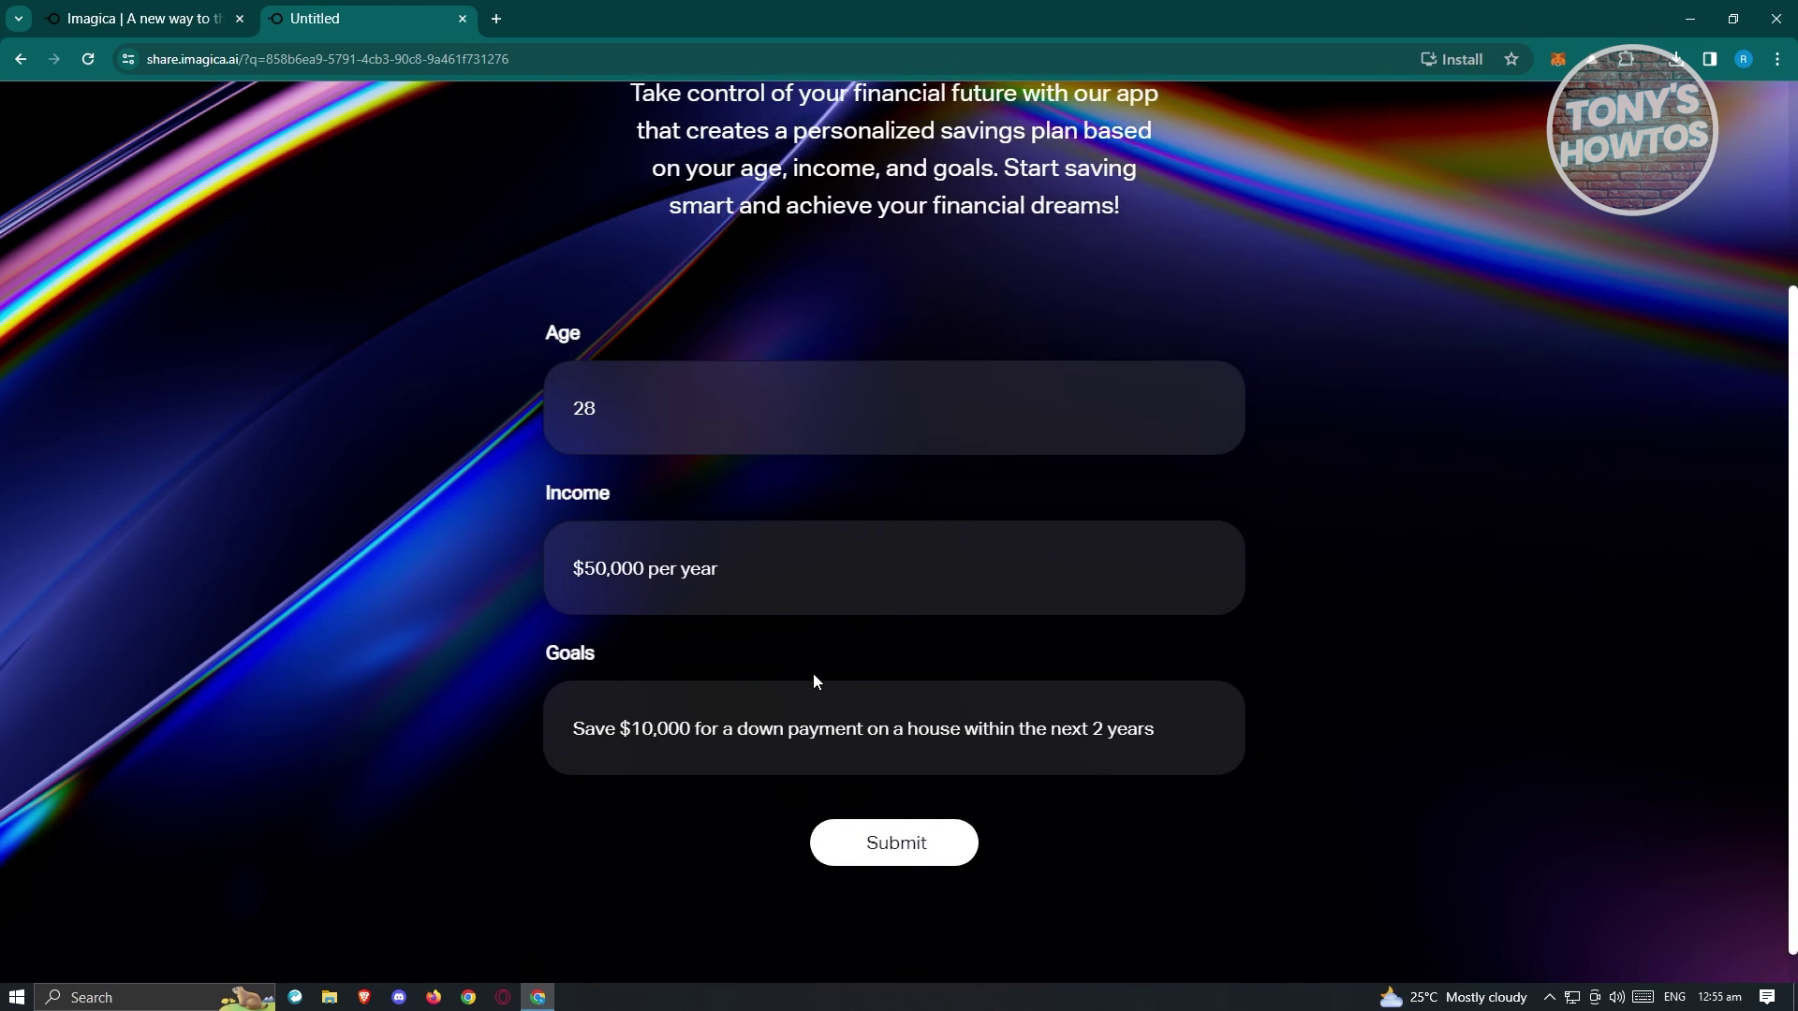
{"action": "left_click", "coordinate": [663, 410]}
{"action": "left_click", "coordinate": [738, 577]}
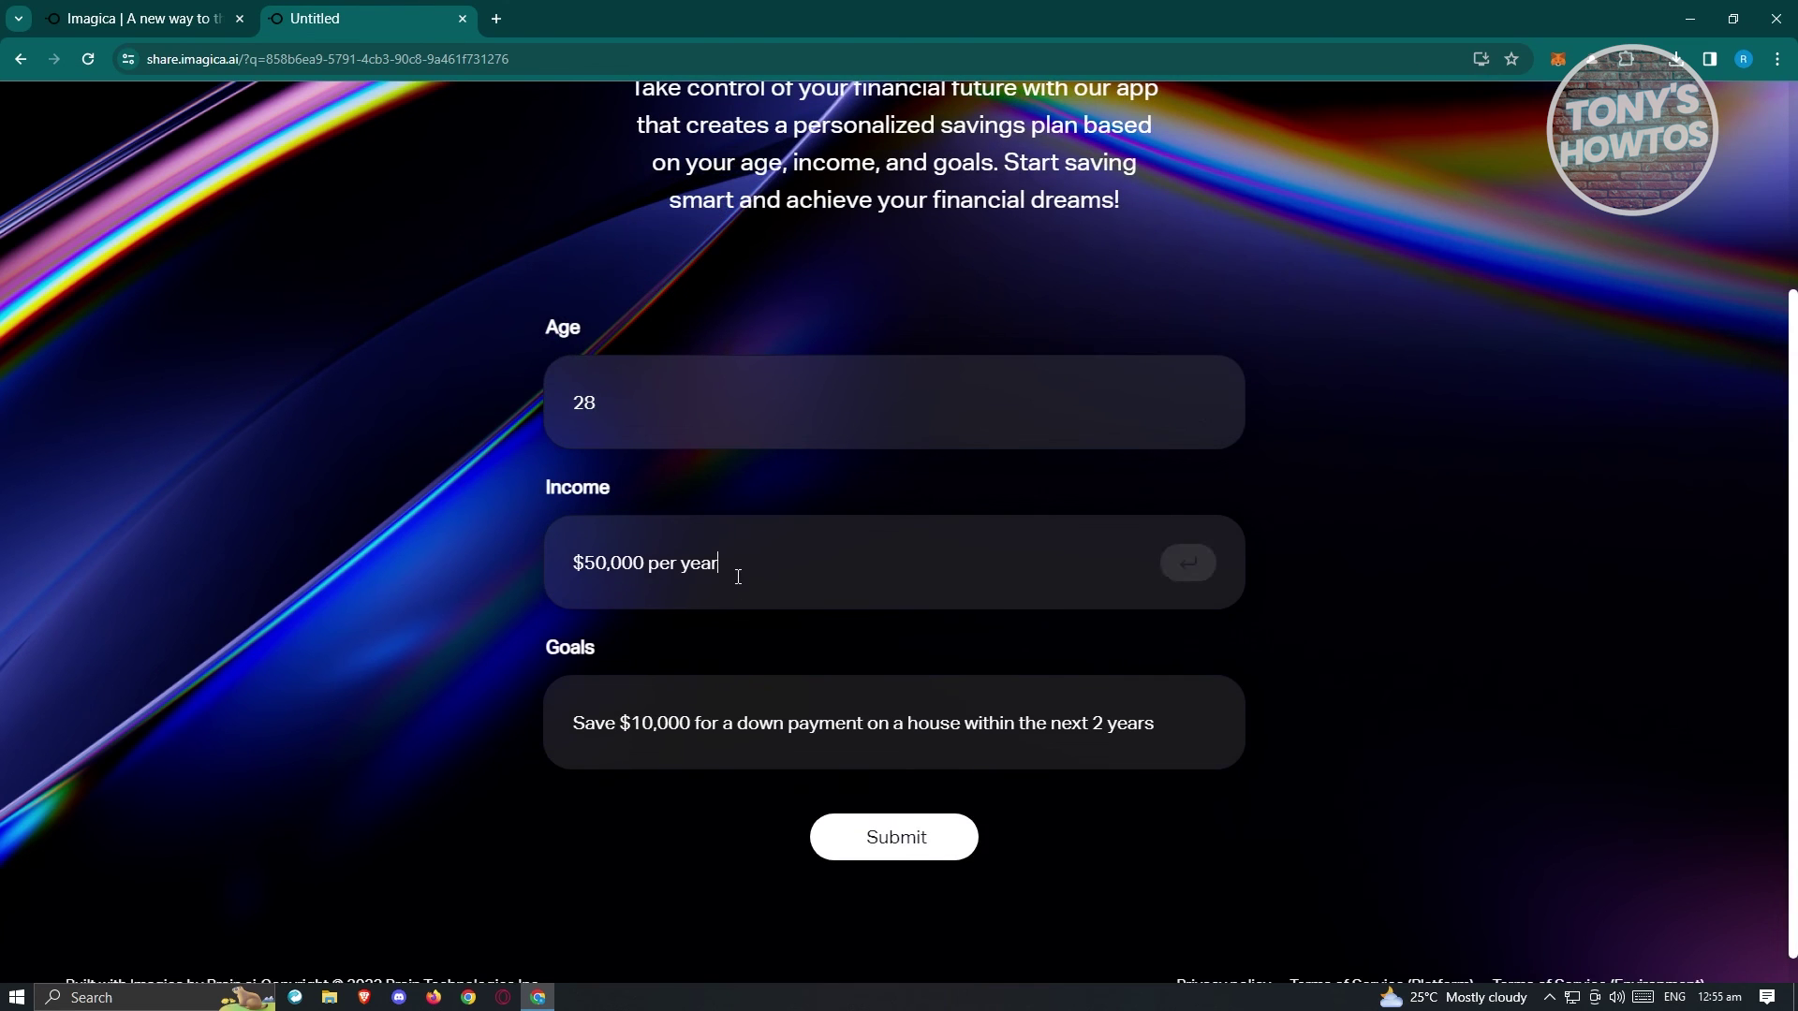
{"action": "left_click", "coordinate": [724, 711]}
Set the published app's Age to 30 and Income to $40,000 per year, and submit the form.
{"action": "left_click", "coordinate": [624, 409]}
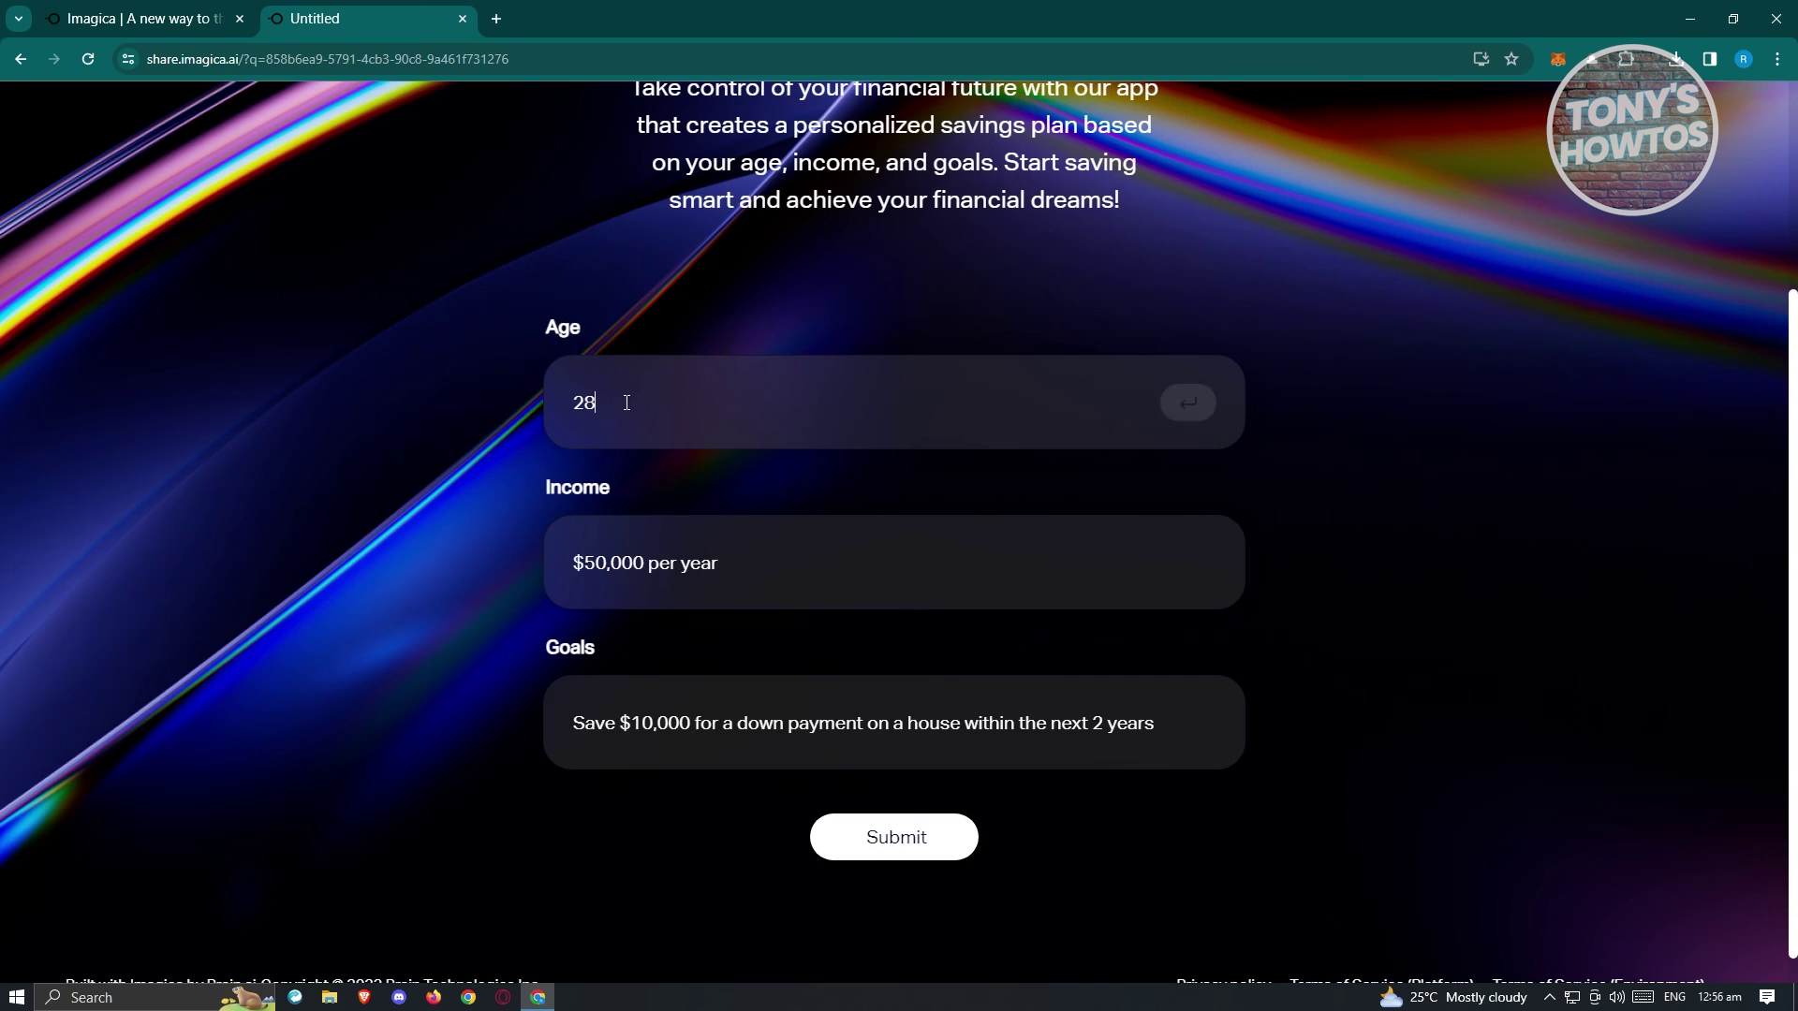
{"action": "key", "text": "BackSpace"}
{"action": "type", "text": "30"}
{"action": "left_click", "coordinate": [604, 566]}
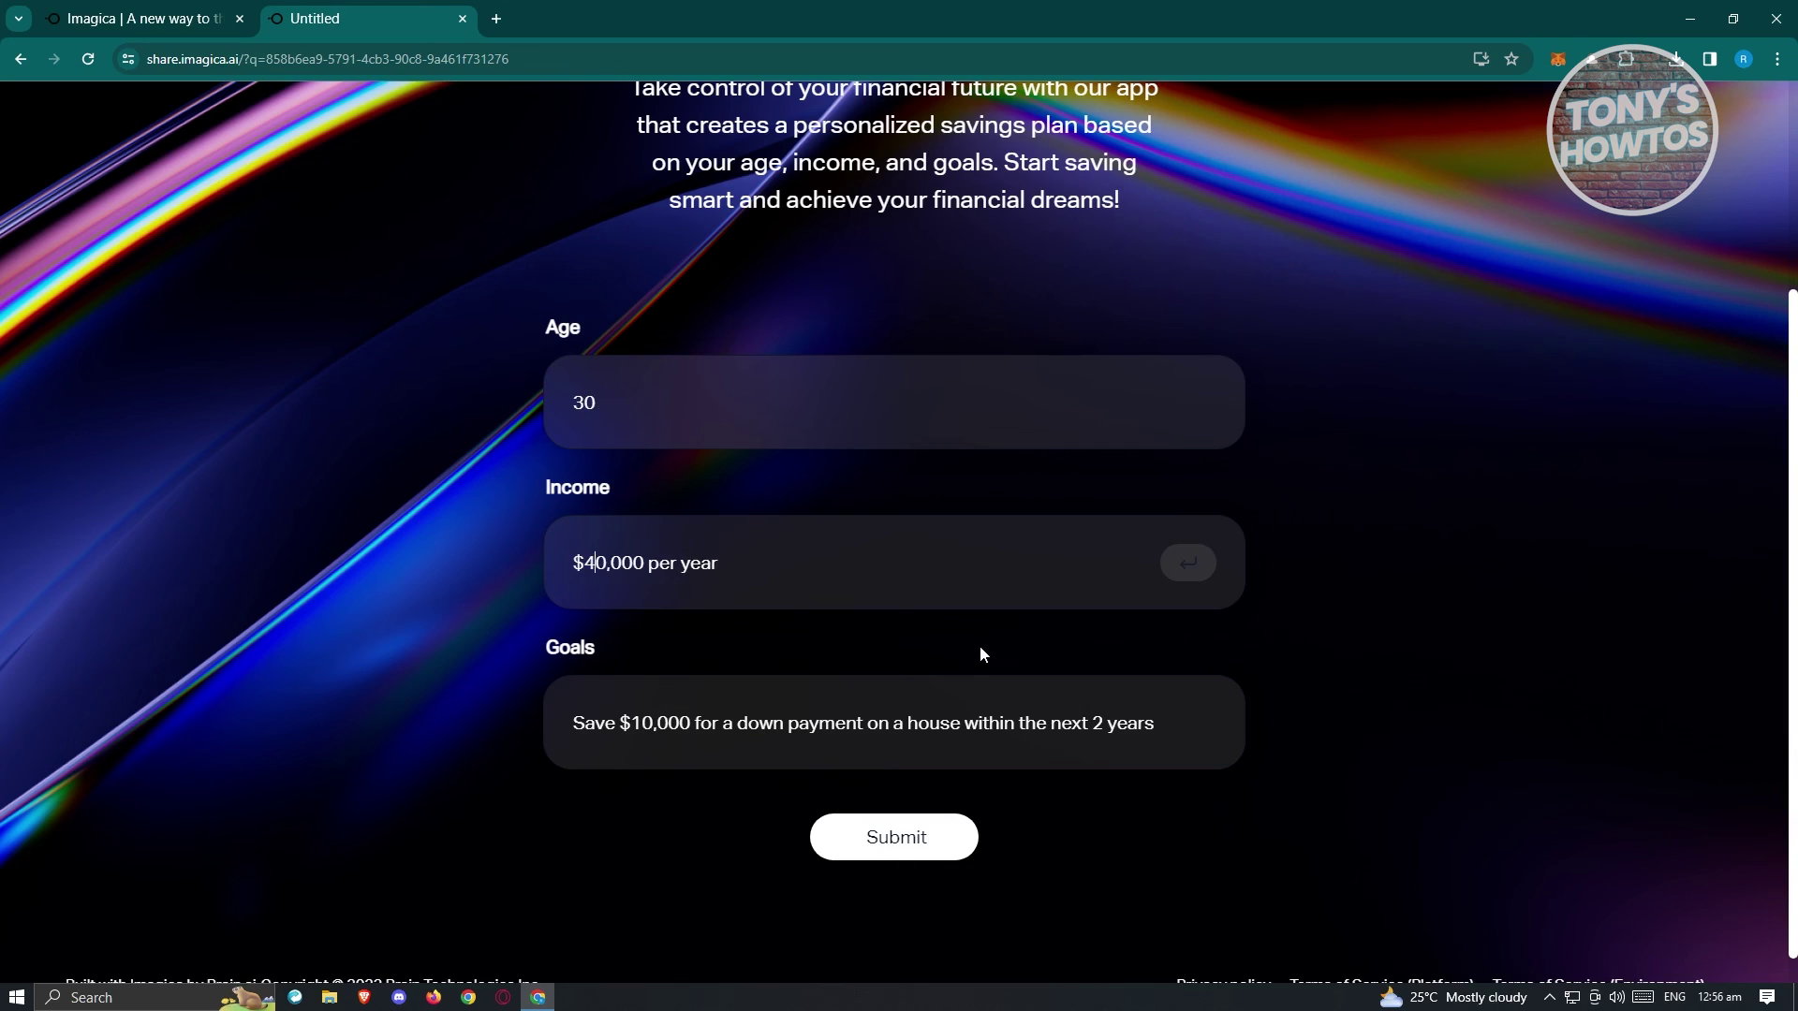
{"action": "left_click", "coordinate": [924, 848]}
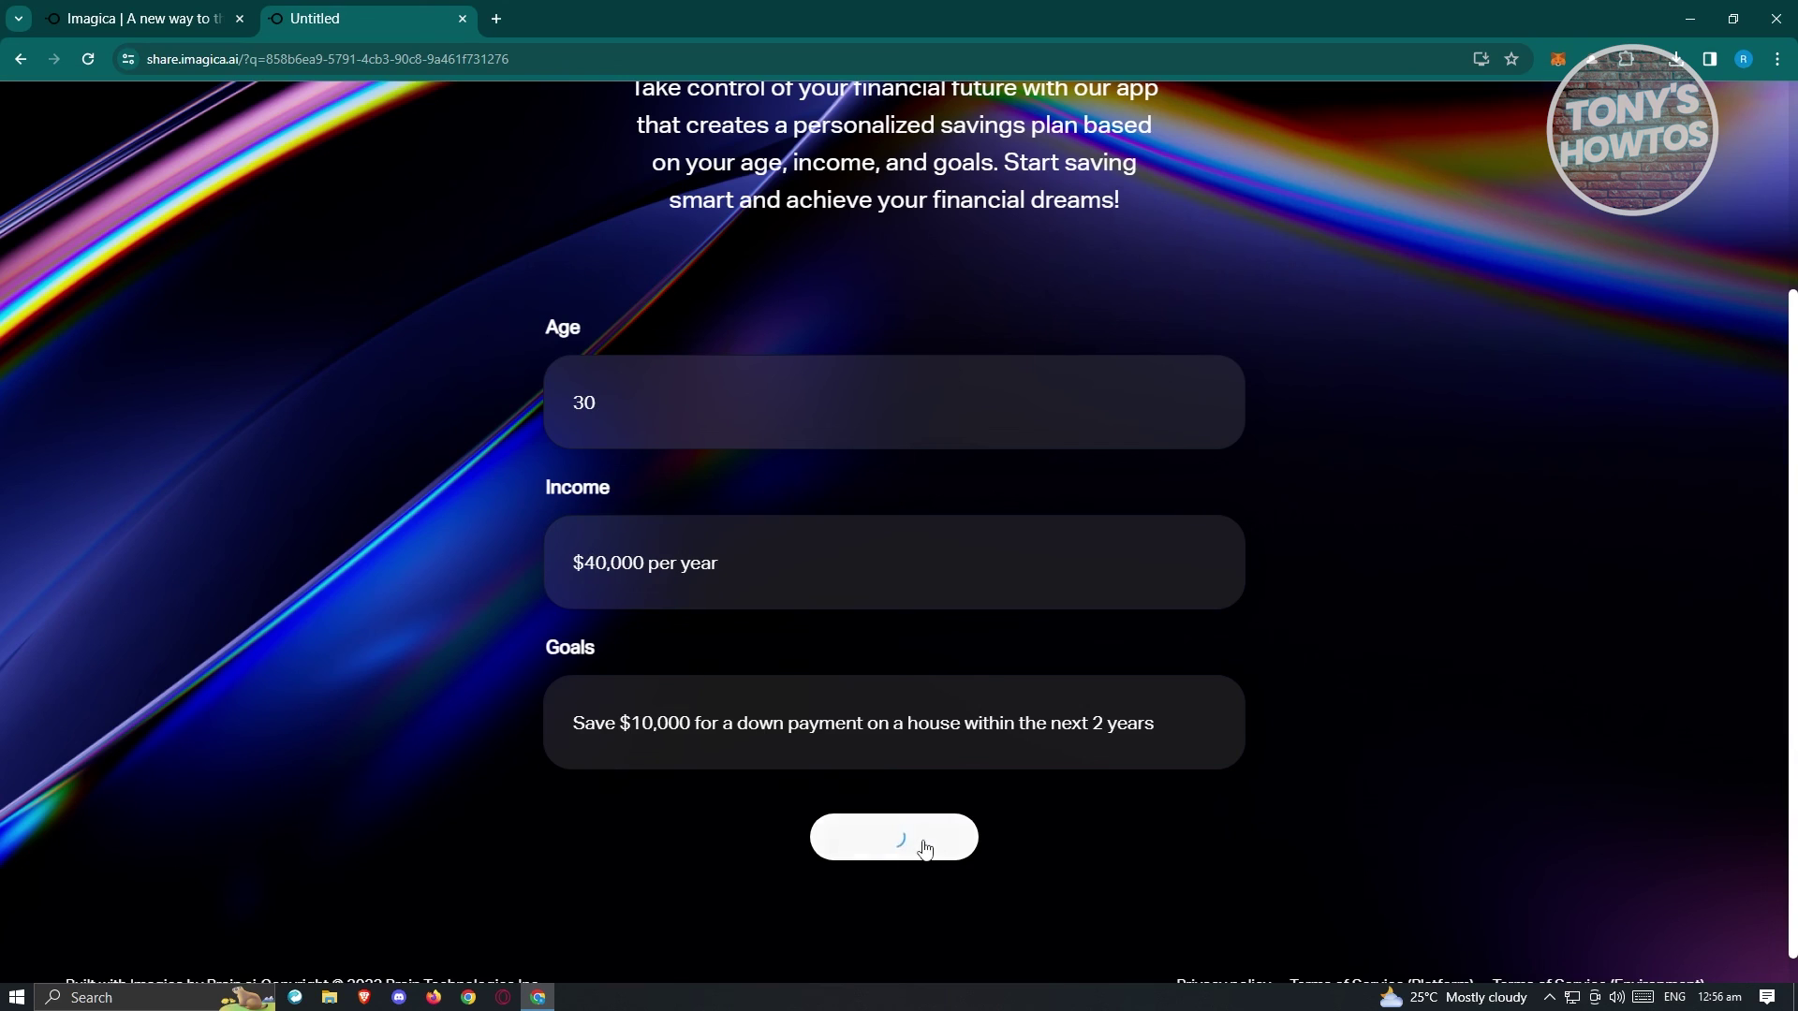
Return to the editor and look over the savings plan flow from the Age node to the output.
{"action": "scroll", "coordinate": [1006, 873], "scroll_direction": "up", "scroll_amount": 3}
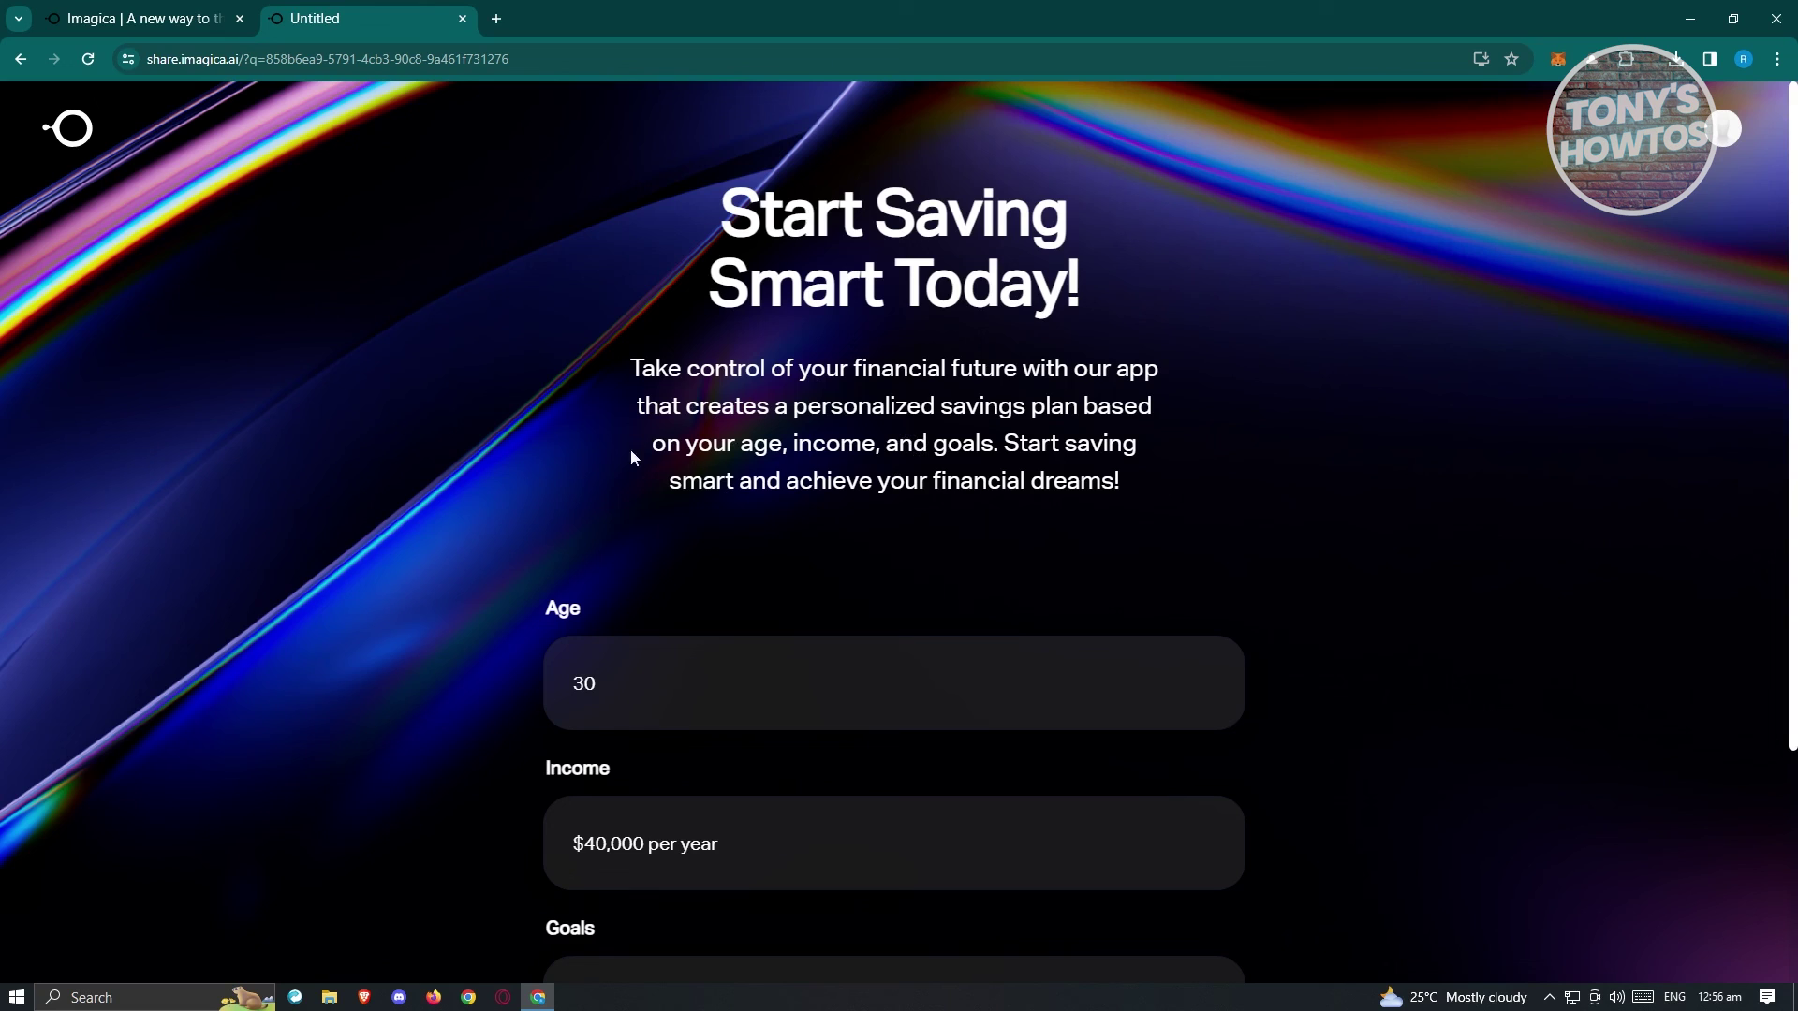
{"action": "left_click", "coordinate": [150, 9]}
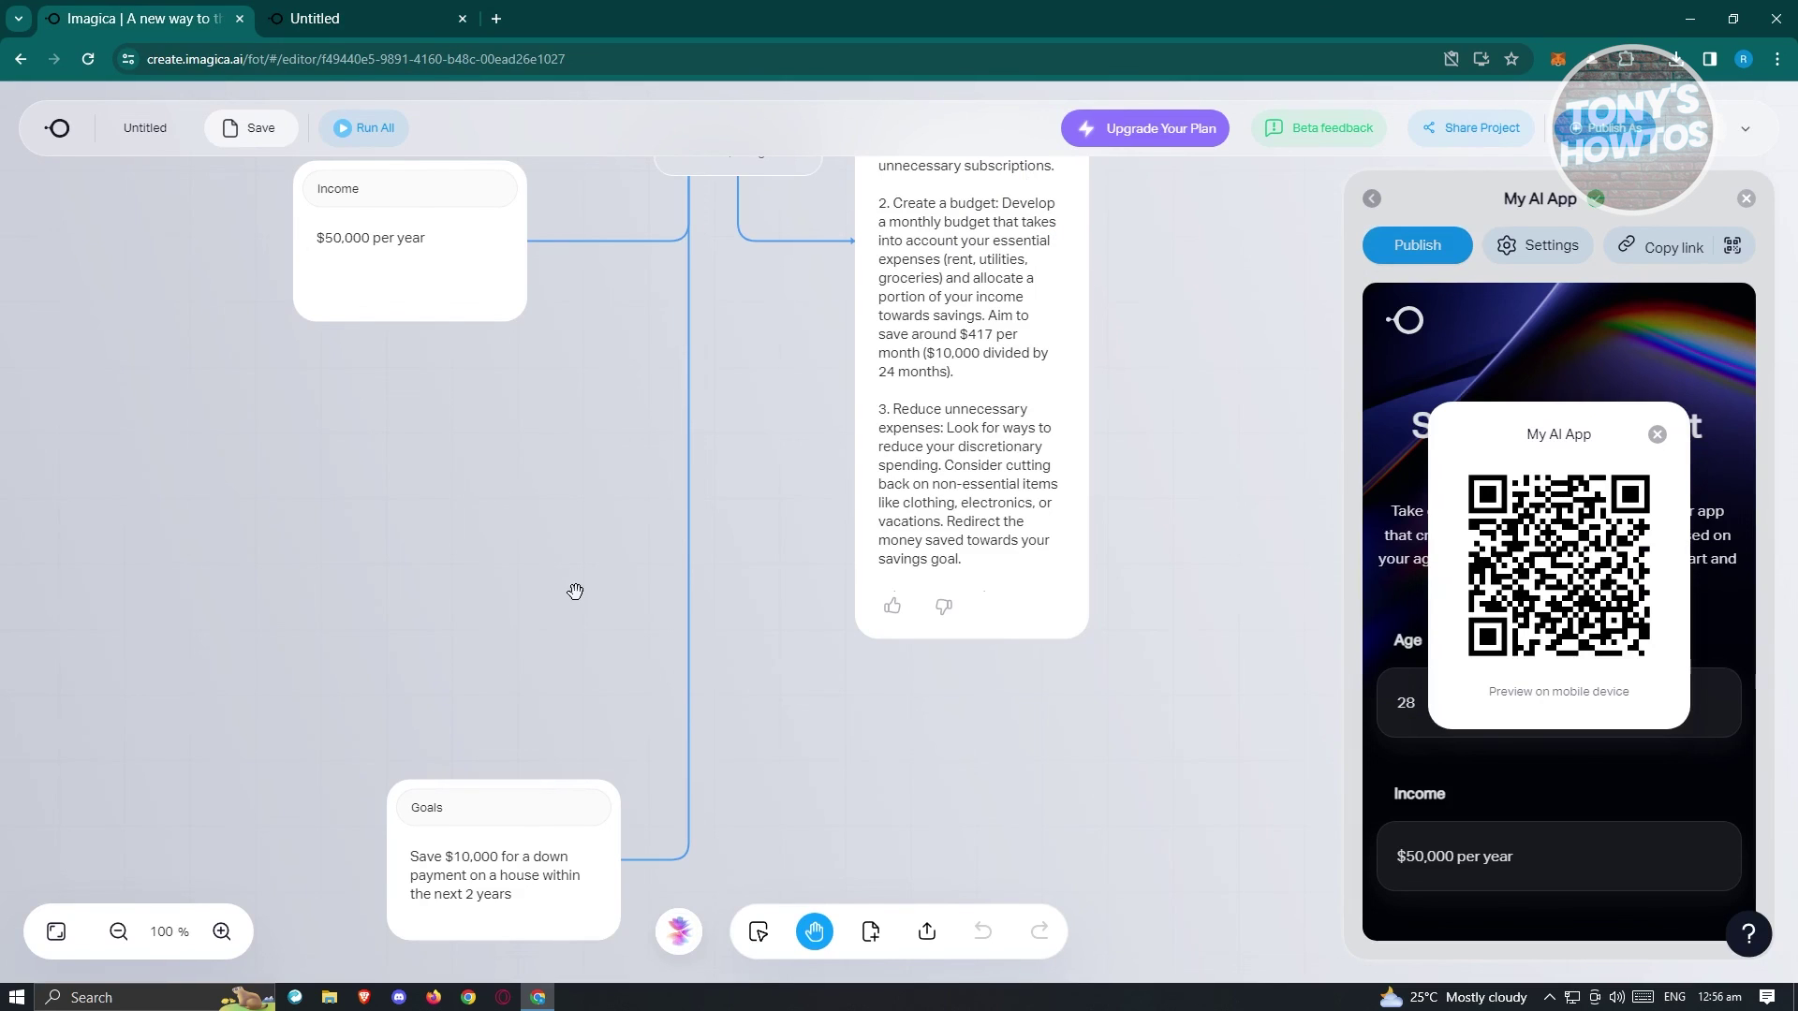
{"action": "scroll", "coordinate": [585, 561], "scroll_direction": "down", "scroll_amount": 2}
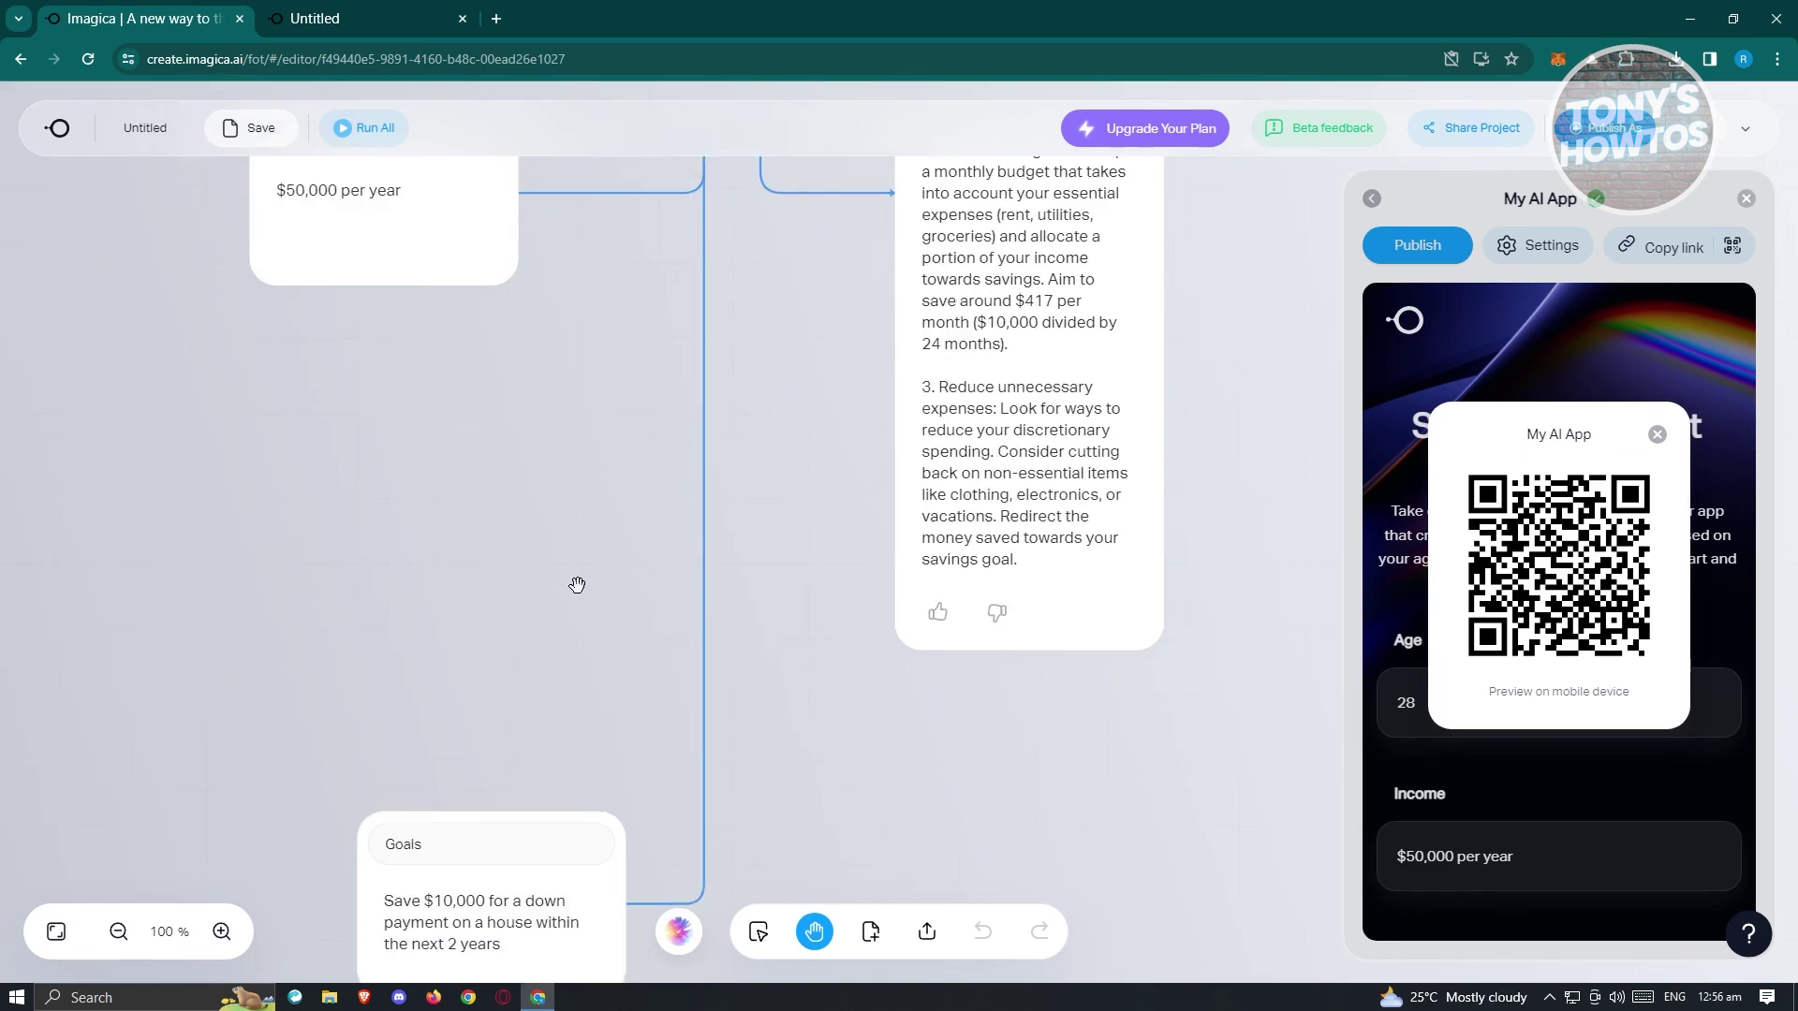
{"action": "scroll", "coordinate": [572, 561], "scroll_direction": "down", "scroll_amount": 1}
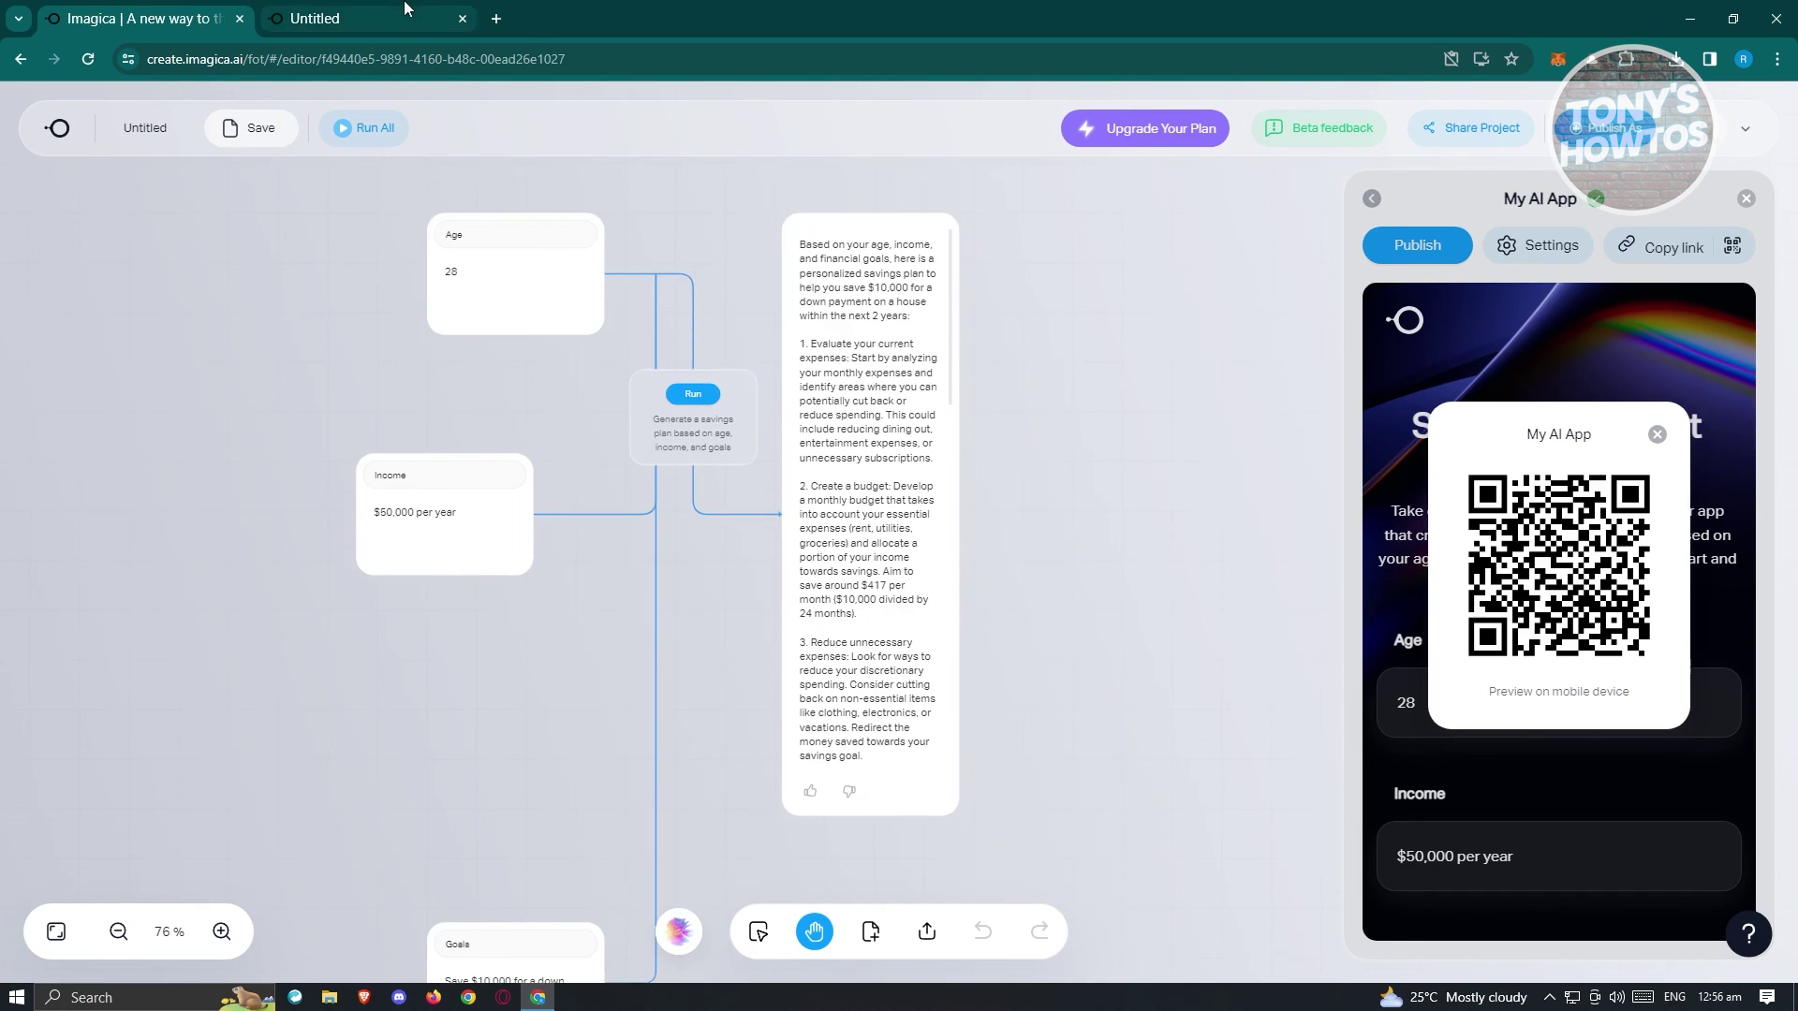
Switch to the published app and read the savings plan generated below the form.
{"action": "left_click", "coordinate": [365, 19]}
{"action": "scroll", "coordinate": [885, 510], "scroll_direction": "down", "scroll_amount": 5}
{"action": "scroll", "coordinate": [885, 507], "scroll_direction": "up", "scroll_amount": 5}
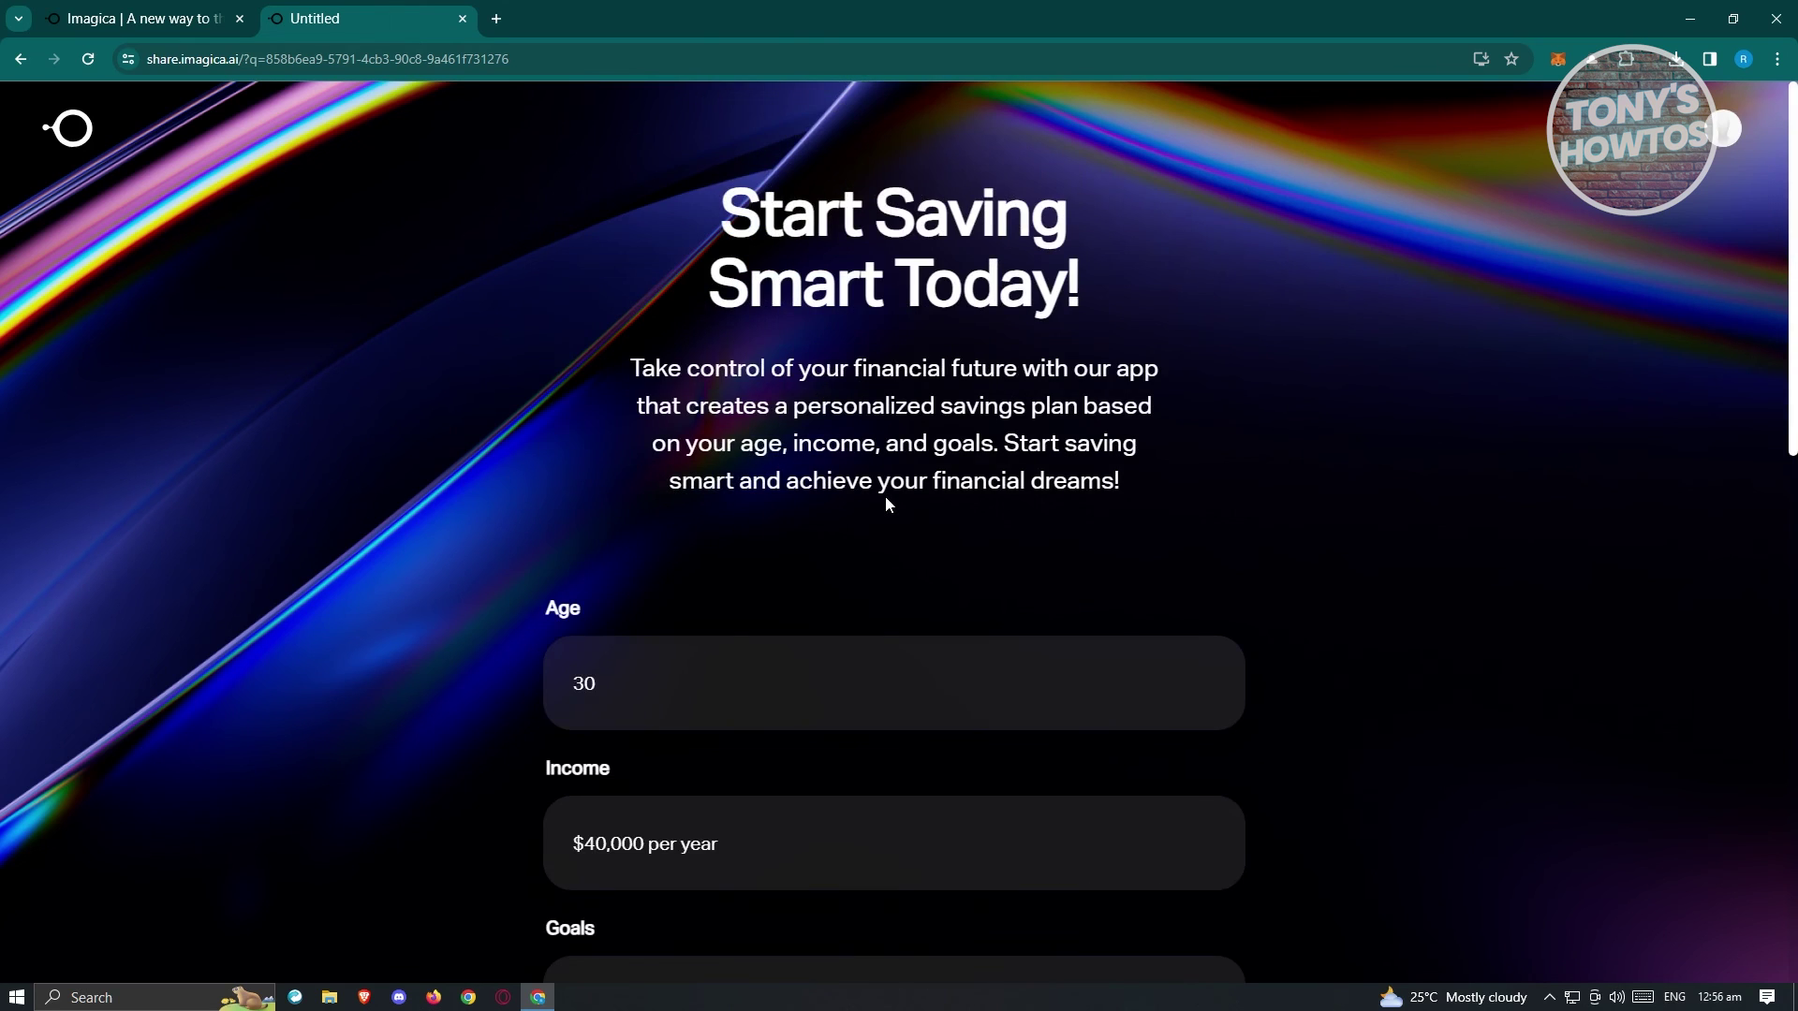
{"action": "scroll", "coordinate": [889, 501], "scroll_direction": "down", "scroll_amount": 8}
{"action": "scroll", "coordinate": [905, 504], "scroll_direction": "down", "scroll_amount": 1}
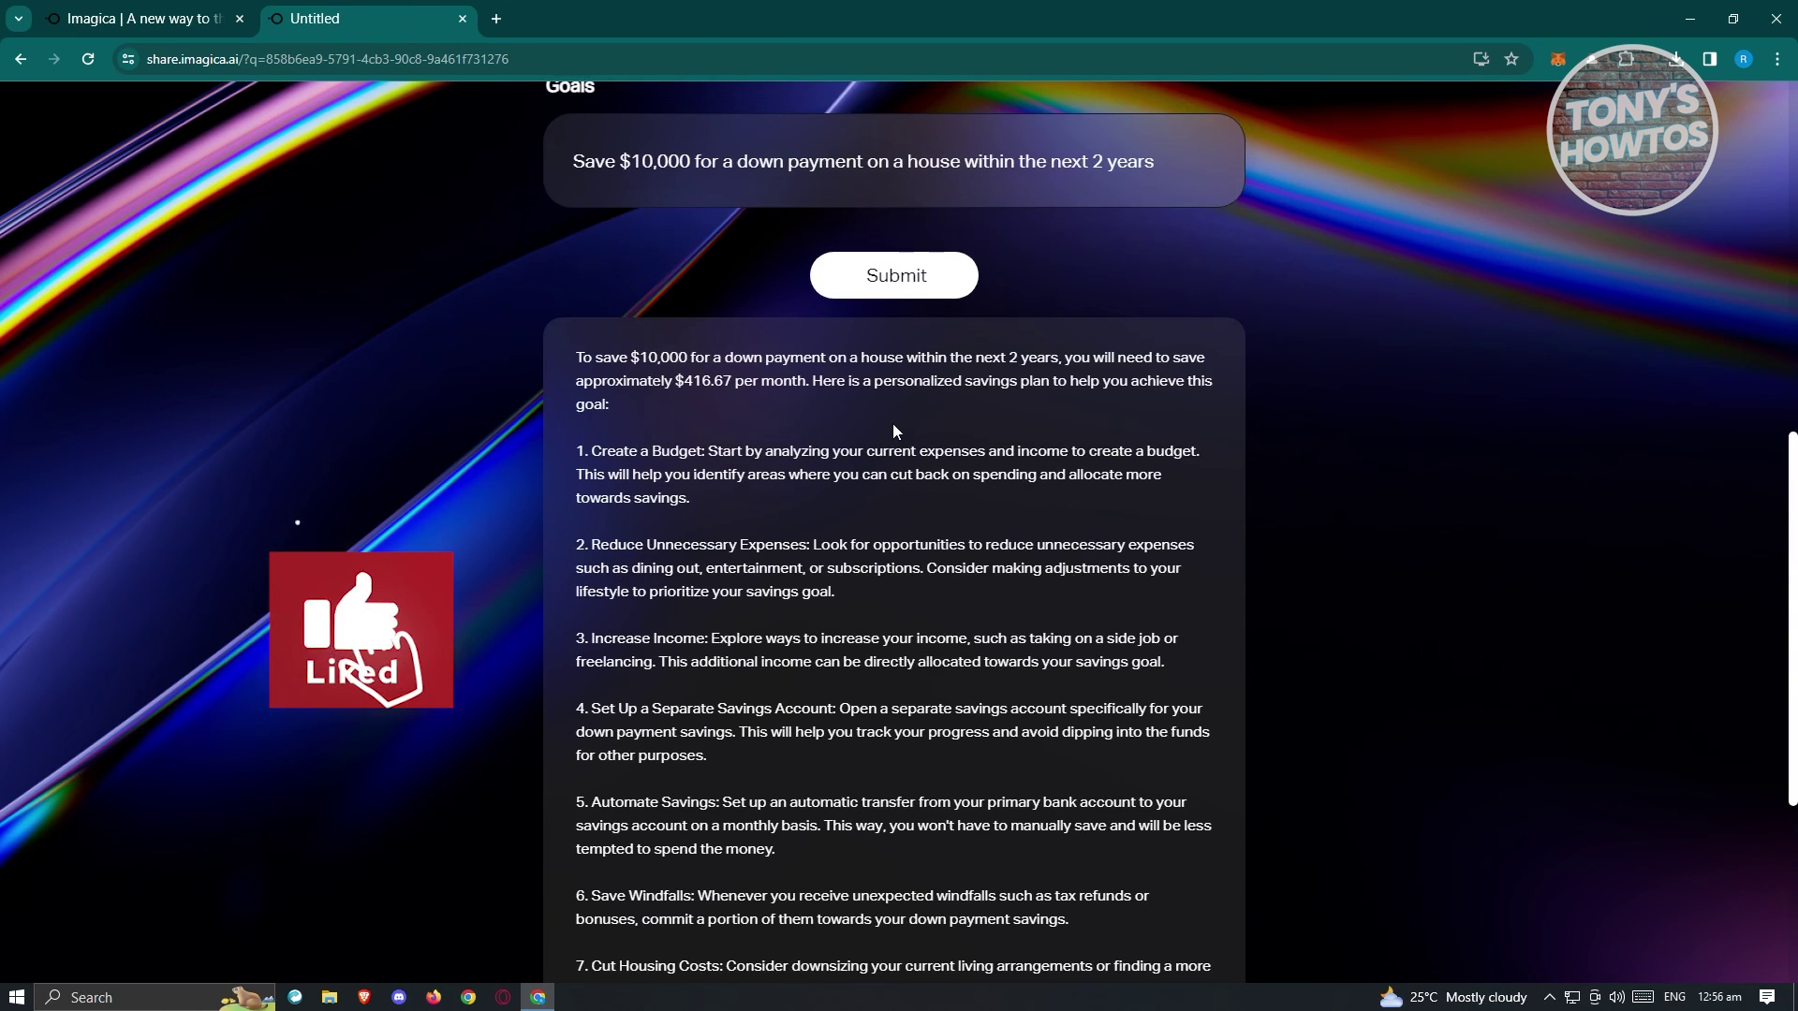